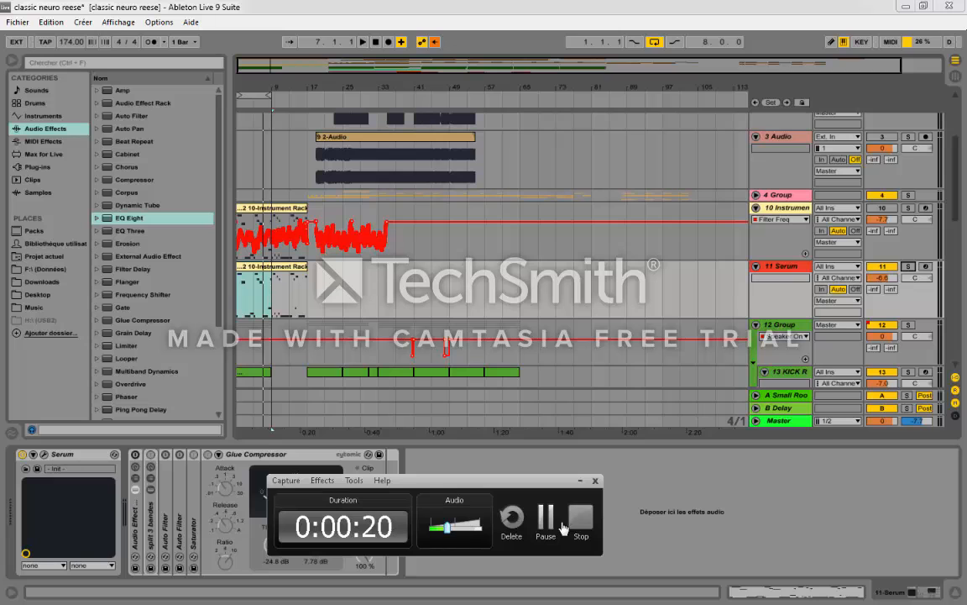
Step: Solo the 11 Serum track in the opening bars of the arrangement and open its Serum plug-in window
{"action": "left_click_drag", "start_coordinate": [261, 90], "coordinate": [205, 202]}
{"action": "left_click_drag", "start_coordinate": [242, 89], "coordinate": [243, 114]}
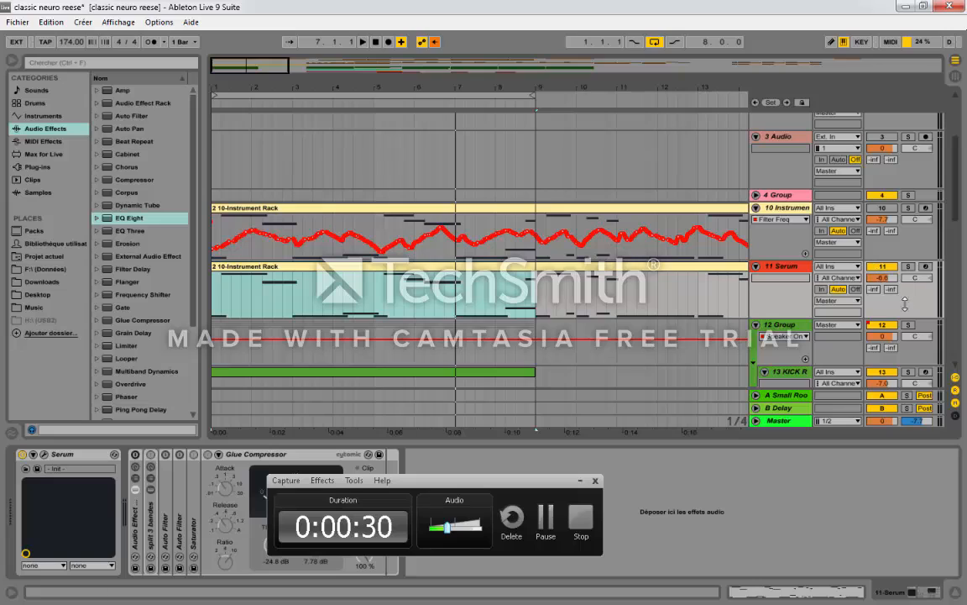
{"action": "left_click", "coordinate": [910, 267]}
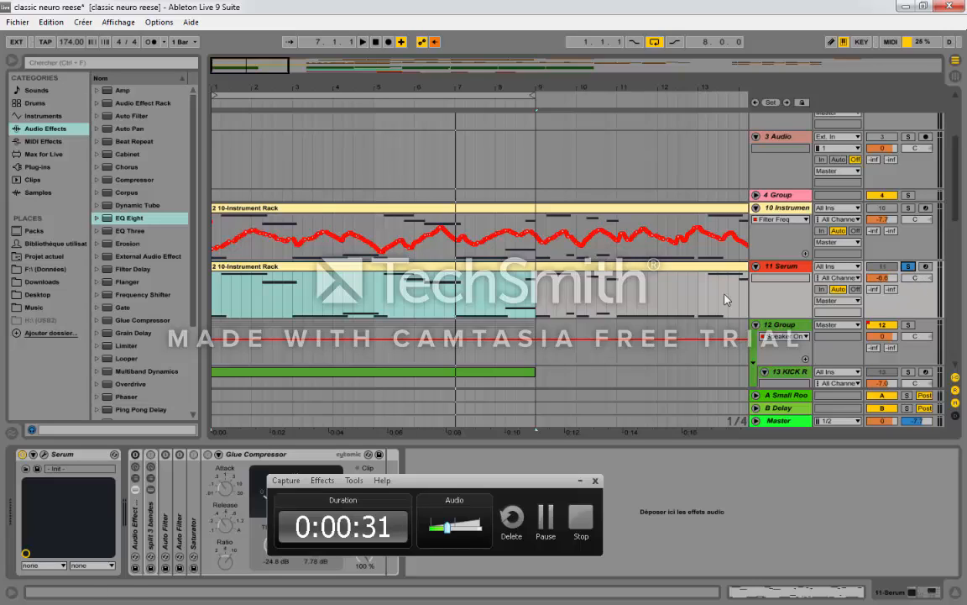
{"action": "left_click", "coordinate": [581, 483]}
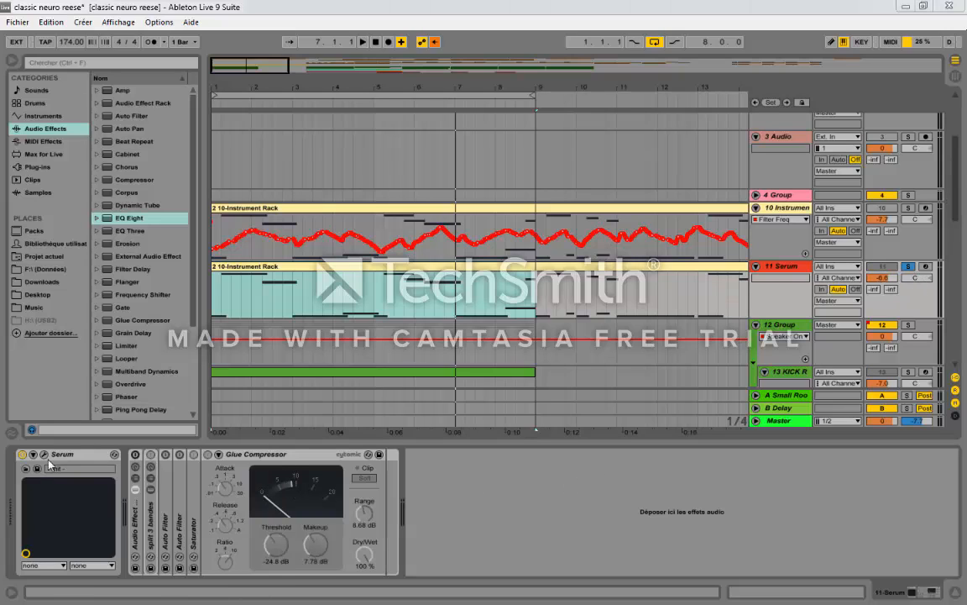
{"action": "left_click", "coordinate": [115, 455]}
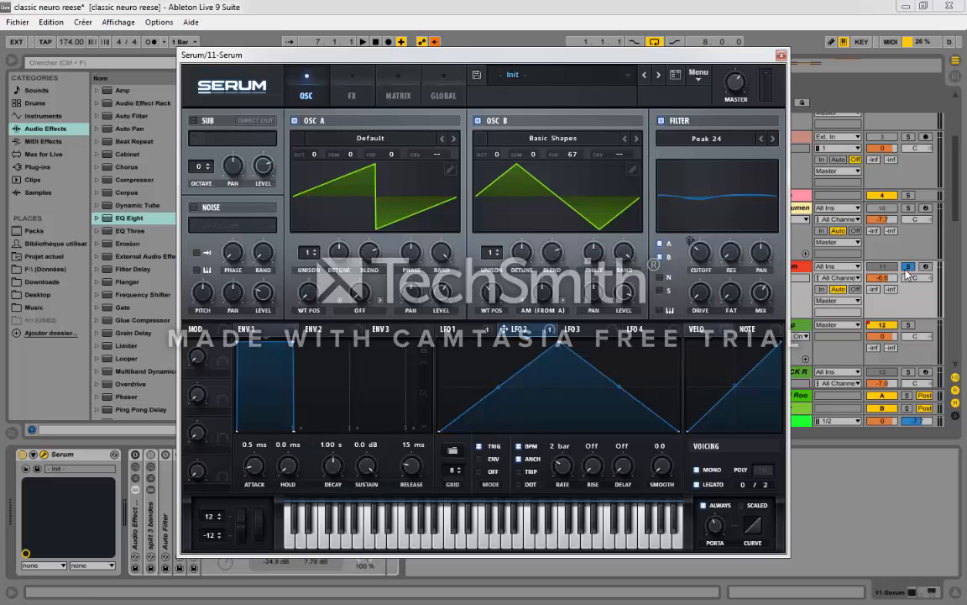
Step: Play the soloed Serum track and narrow the browser to give the arrangement more room
{"action": "left_click_drag", "start_coordinate": [367, 69], "coordinate": [354, 151]}
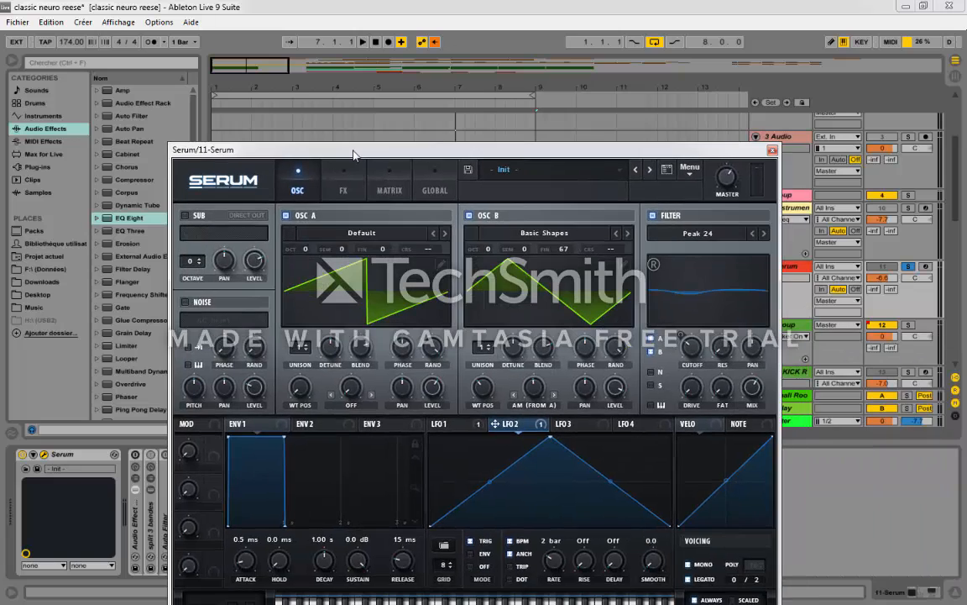
{"action": "key", "text": "space"}
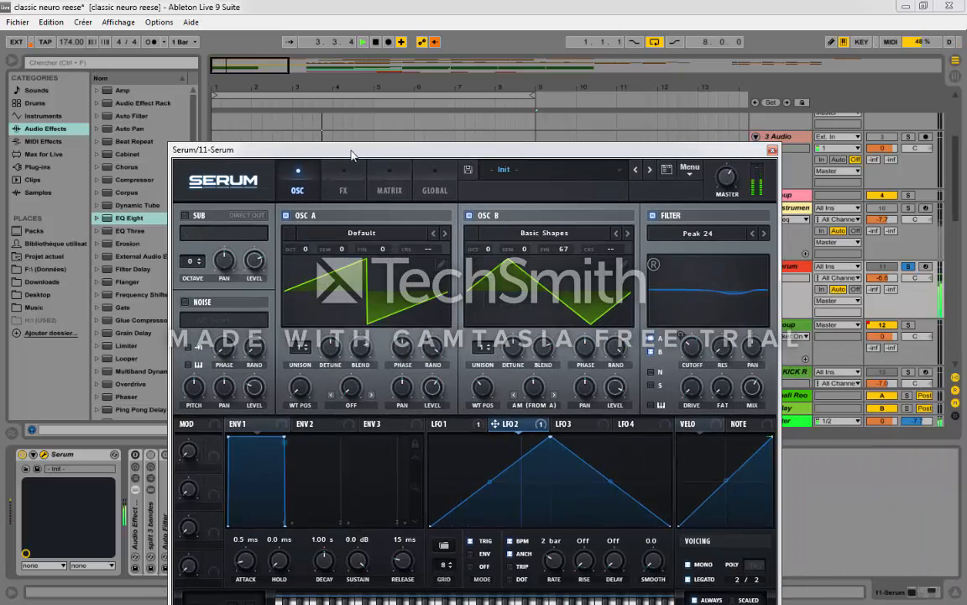
{"action": "left_click_drag", "start_coordinate": [352, 149], "coordinate": [722, 74]}
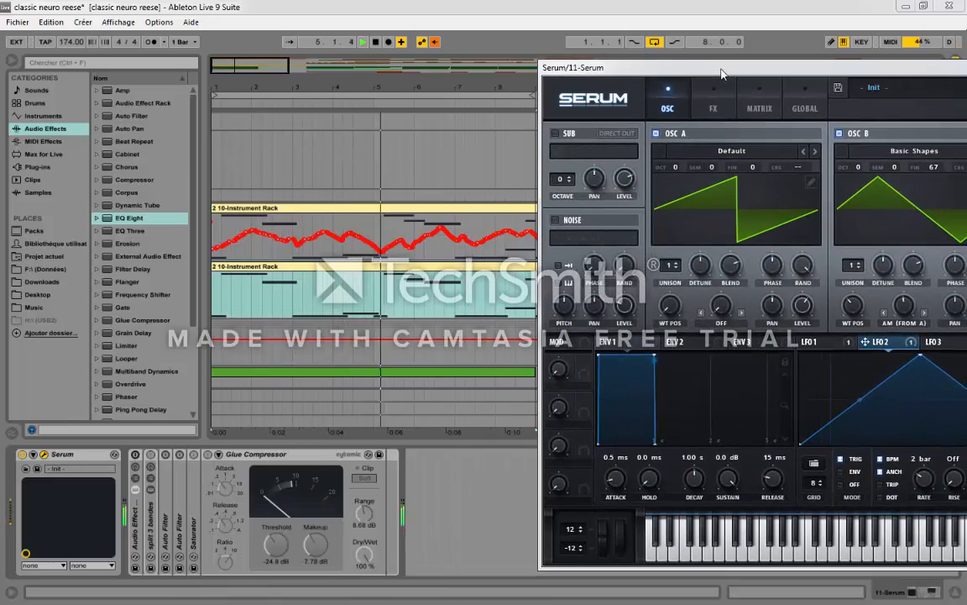
{"action": "left_click_drag", "start_coordinate": [200, 297], "coordinate": [68, 297]}
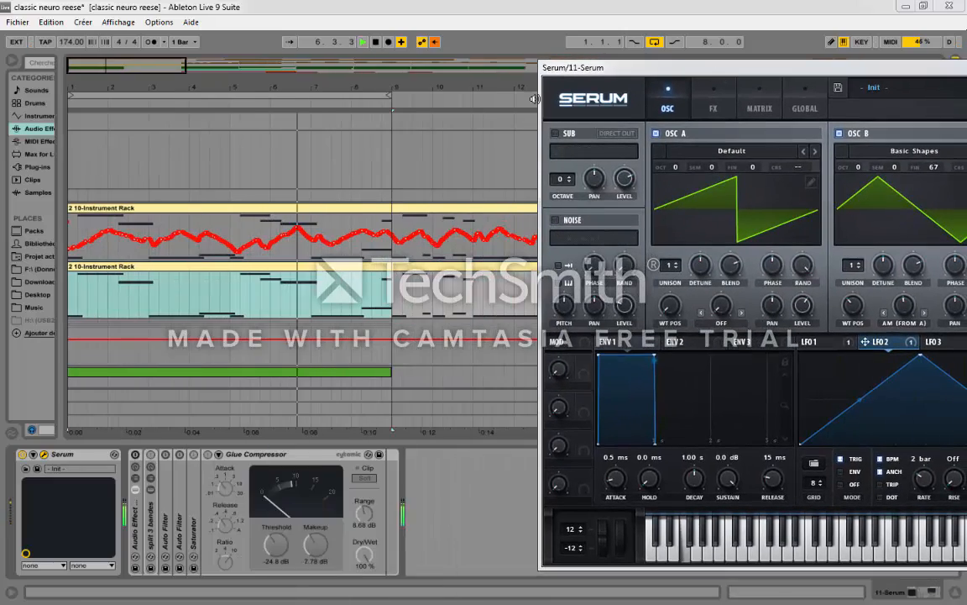
{"action": "left_click_drag", "start_coordinate": [561, 67], "coordinate": [98, 32]}
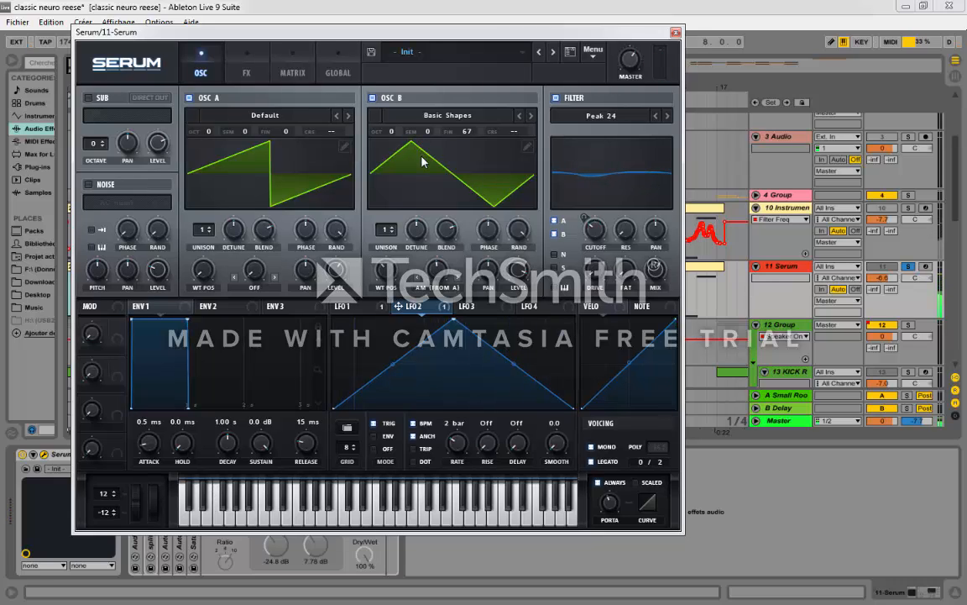
Step: Solo the 10 Instrument Rack track and play its first eight bars with the audio effects bypassed
{"action": "left_click", "coordinate": [909, 207]}
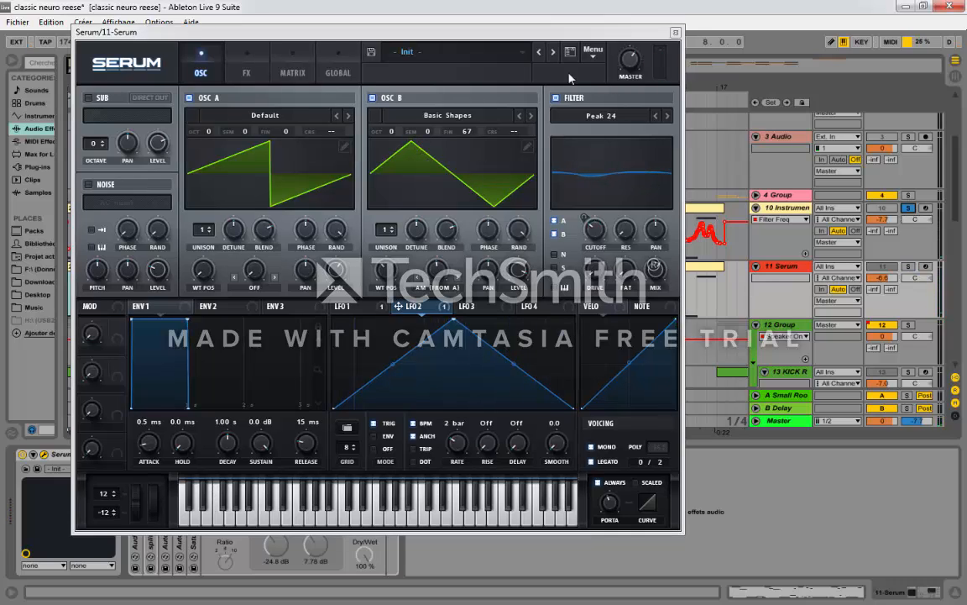
{"action": "left_click_drag", "start_coordinate": [495, 36], "coordinate": [641, 198]}
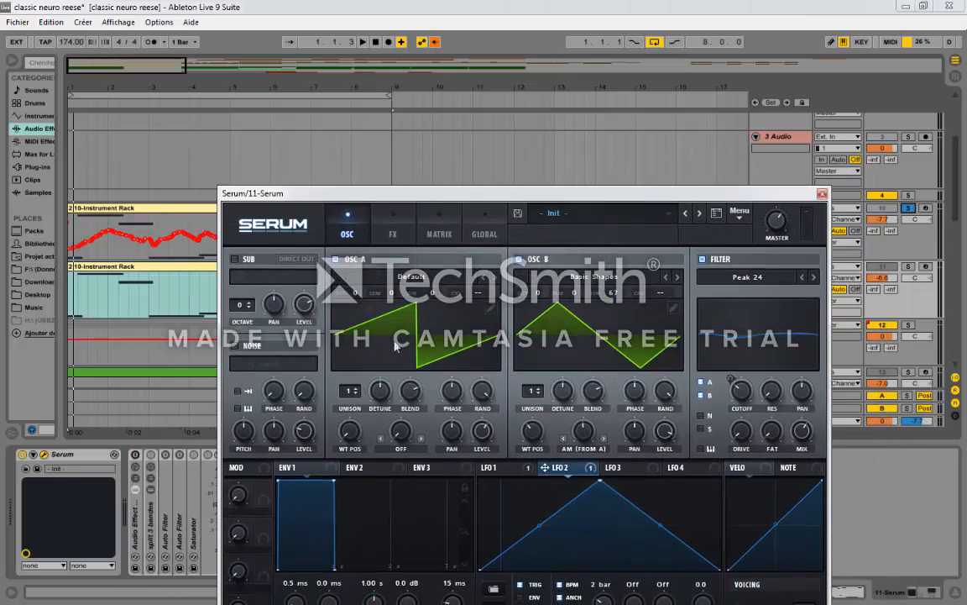
{"action": "left_click_drag", "start_coordinate": [767, 199], "coordinate": [668, 165]}
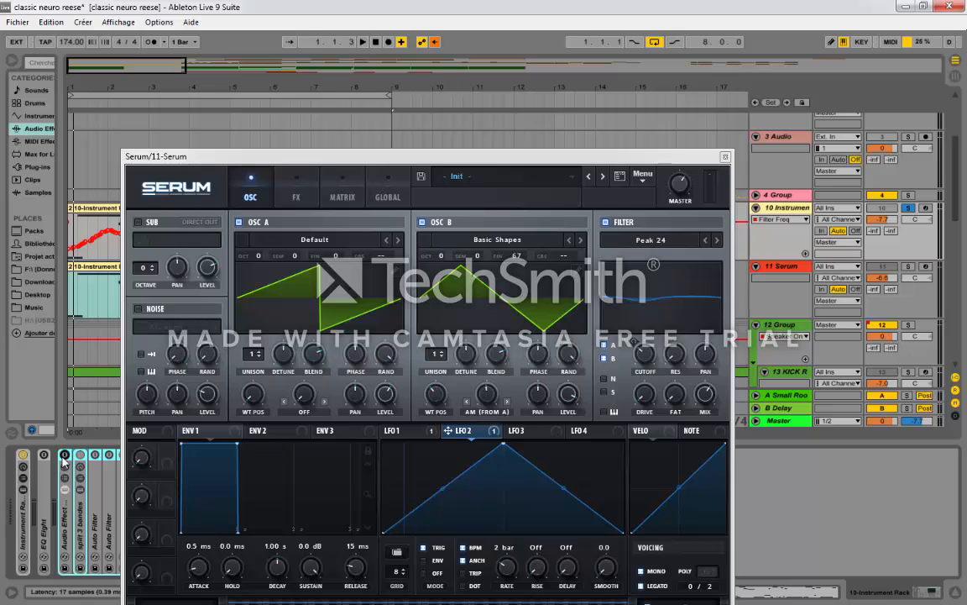
{"action": "key", "text": "space"}
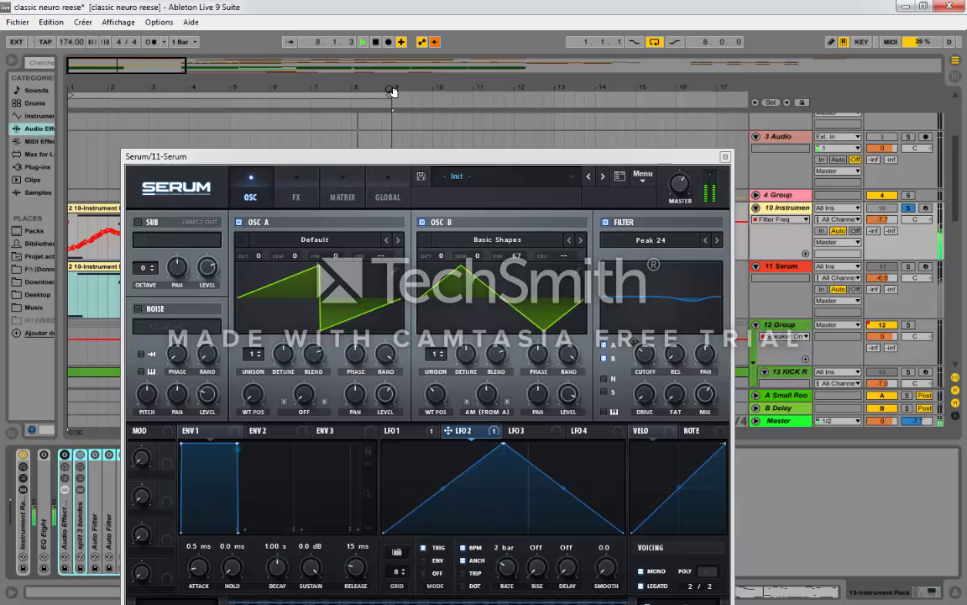
{"action": "key", "text": "space"}
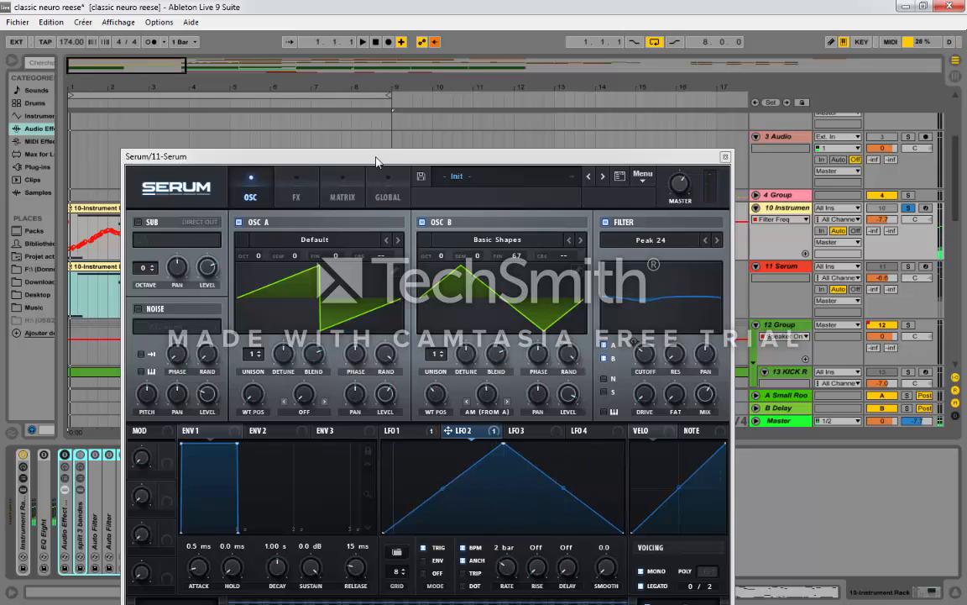
Step: Solo the 11 Serum track again and select its 10-Instrument Rack clip
{"action": "left_click_drag", "start_coordinate": [376, 162], "coordinate": [501, 425]}
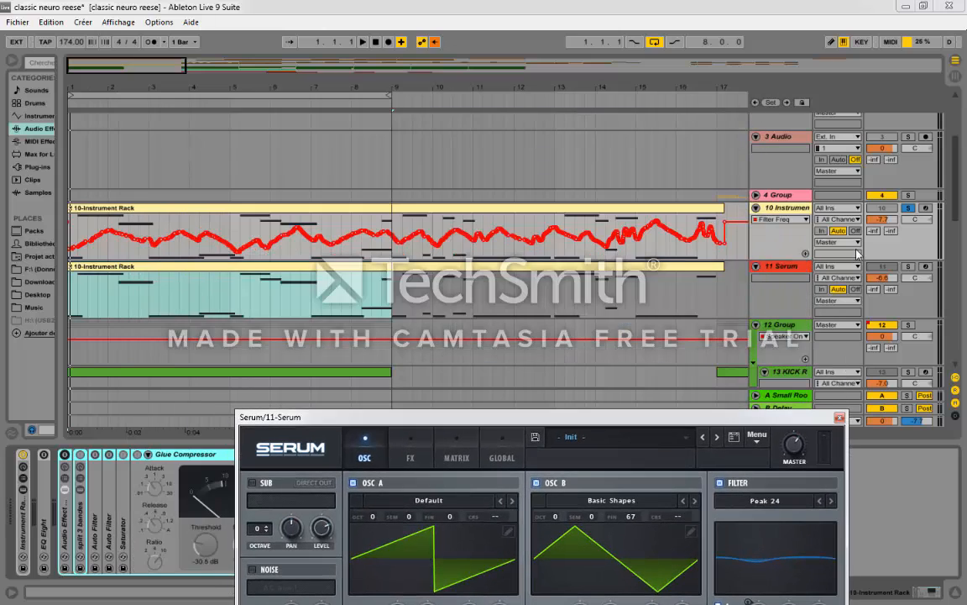
{"action": "left_click", "coordinate": [837, 269]}
{"action": "left_click", "coordinate": [907, 268]}
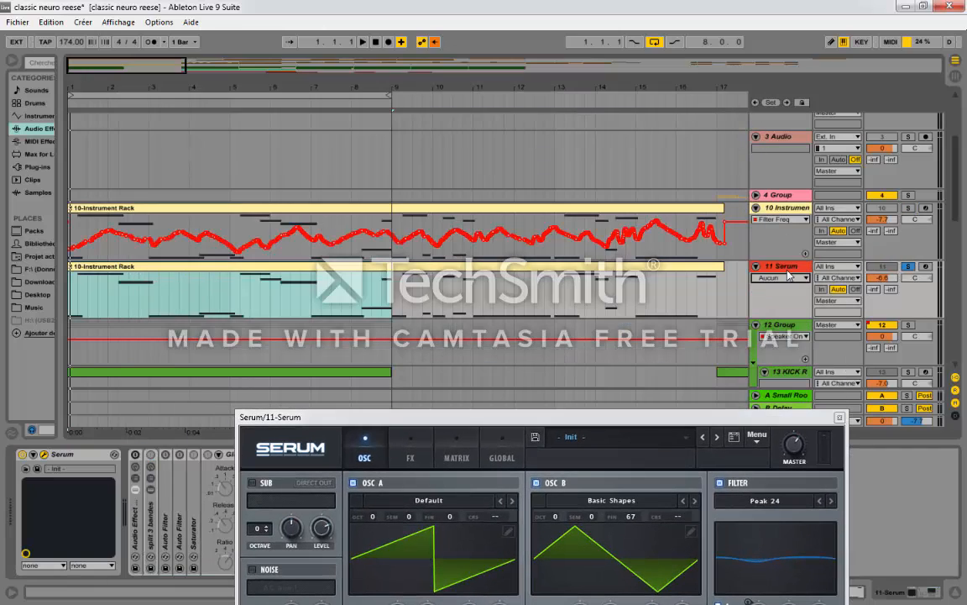
{"action": "left_click", "coordinate": [314, 271]}
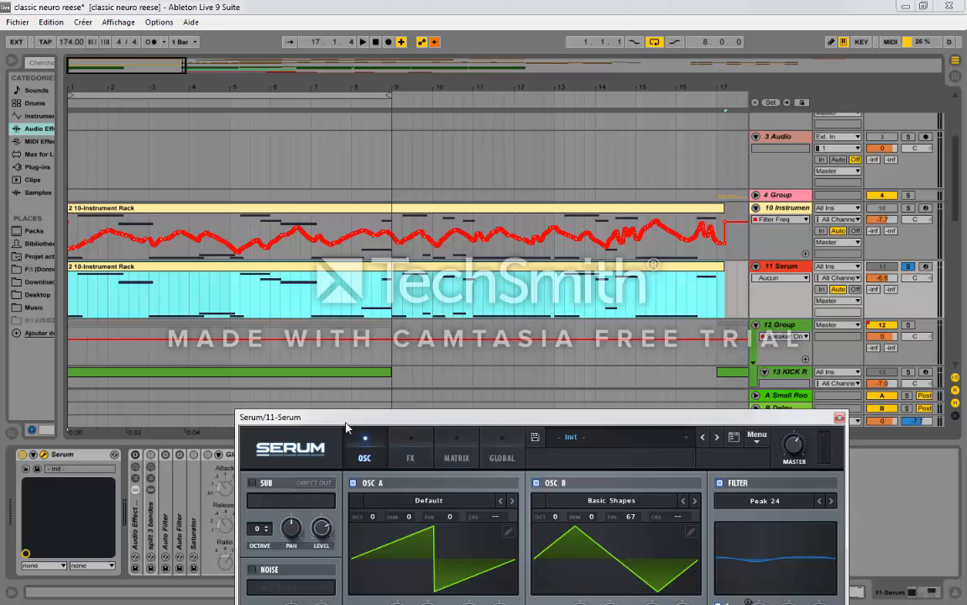
{"action": "left_click_drag", "start_coordinate": [346, 420], "coordinate": [259, 203]}
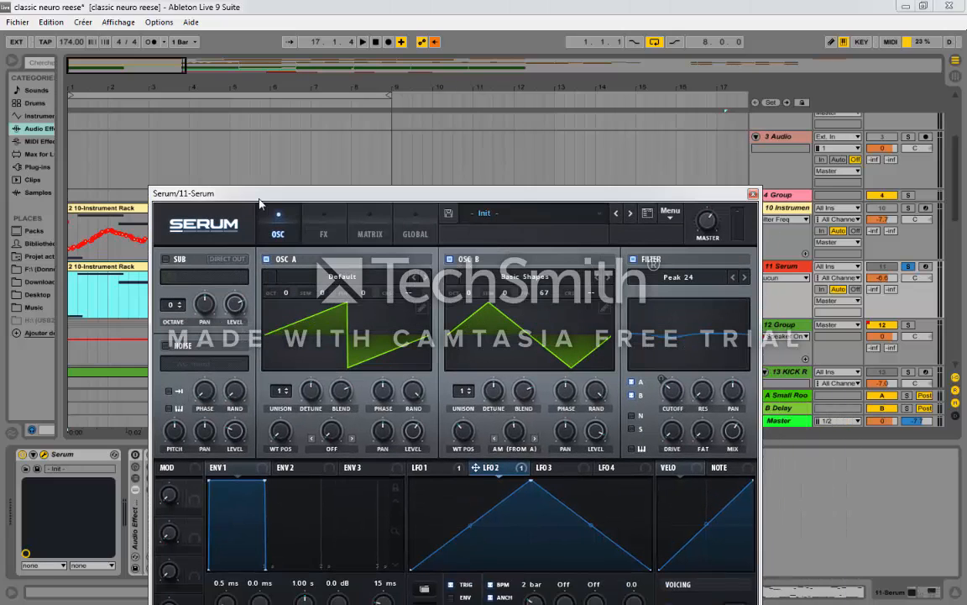
{"action": "left_click_drag", "start_coordinate": [259, 203], "coordinate": [252, 88]}
{"action": "left_click_drag", "start_coordinate": [413, 81], "coordinate": [443, 395]}
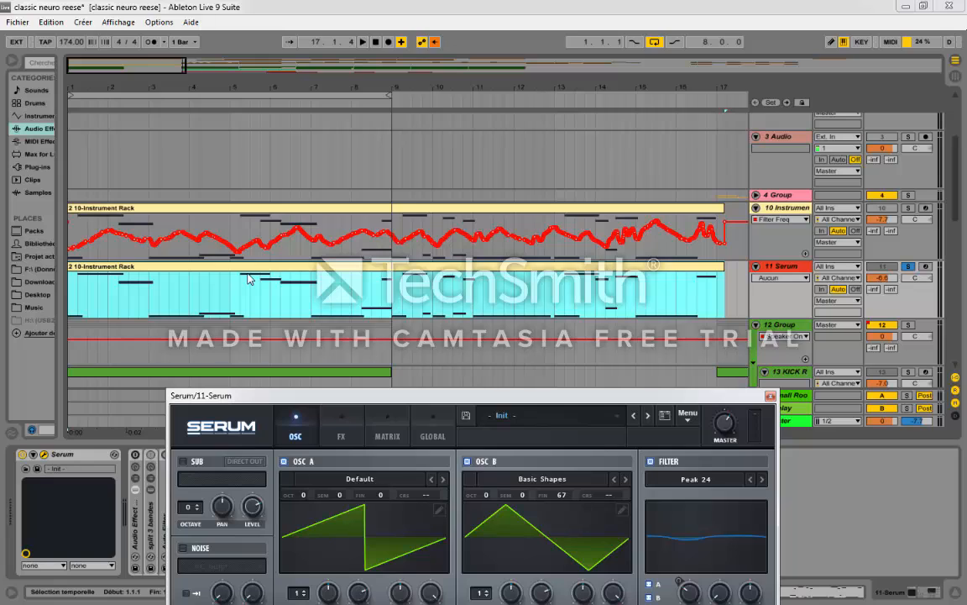
Step: Arm the 11 Serum track for live playing and bring its device chain back into view
{"action": "left_click", "coordinate": [926, 266]}
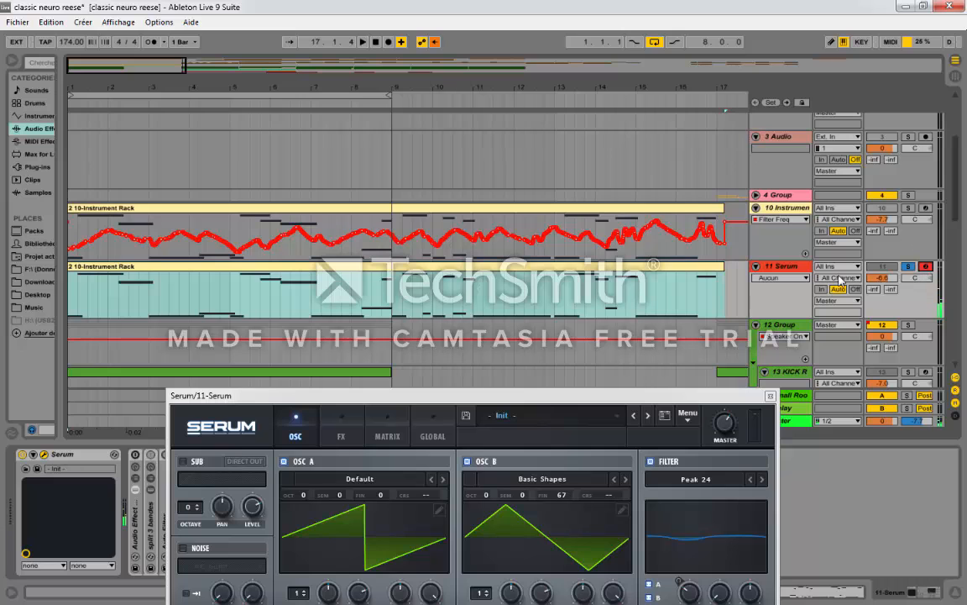
{"action": "left_click", "coordinate": [511, 339]}
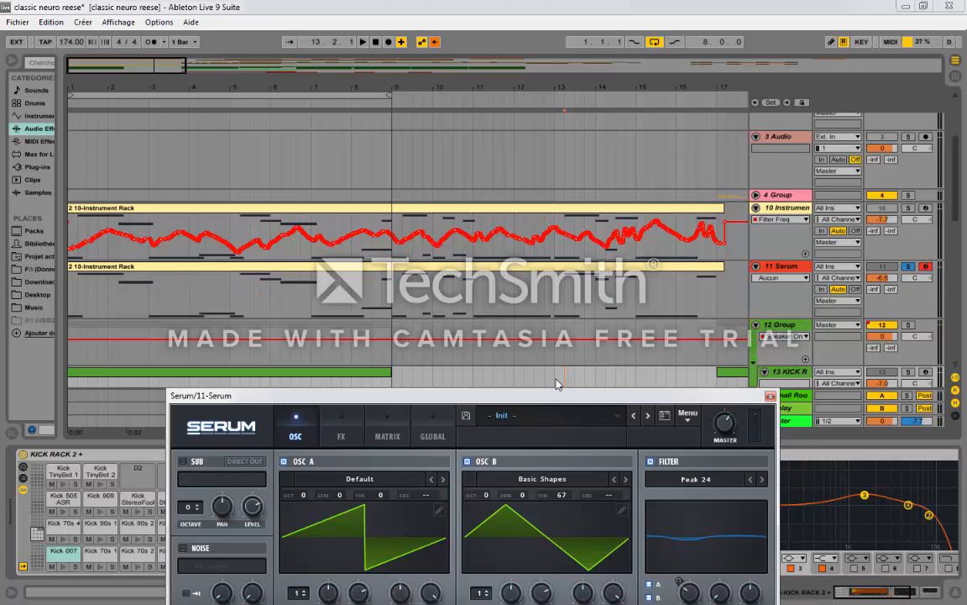
{"action": "left_click_drag", "start_coordinate": [559, 394], "coordinate": [590, 65]}
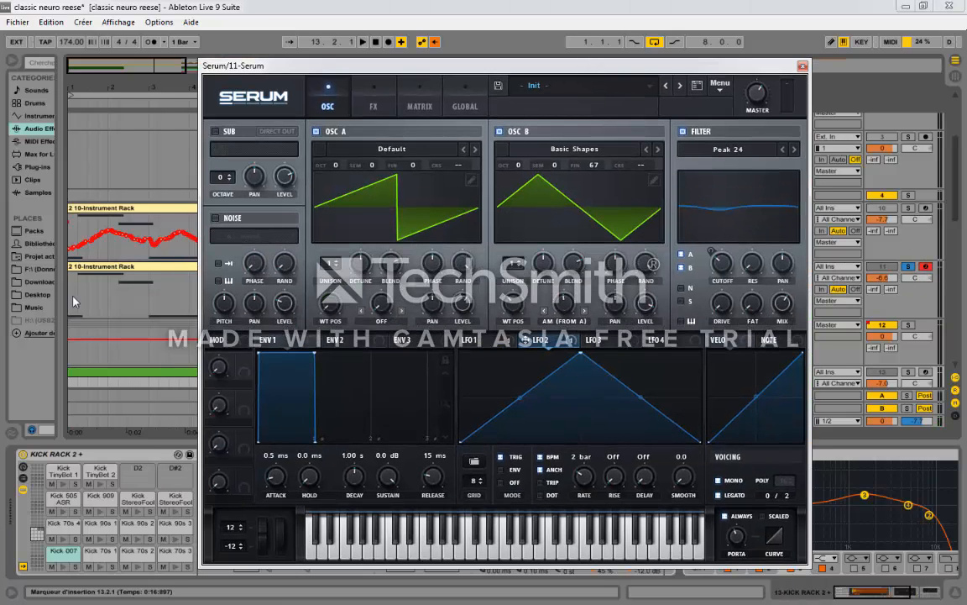
{"action": "left_click", "coordinate": [134, 297]}
{"action": "left_click_drag", "start_coordinate": [325, 70], "coordinate": [505, 34]}
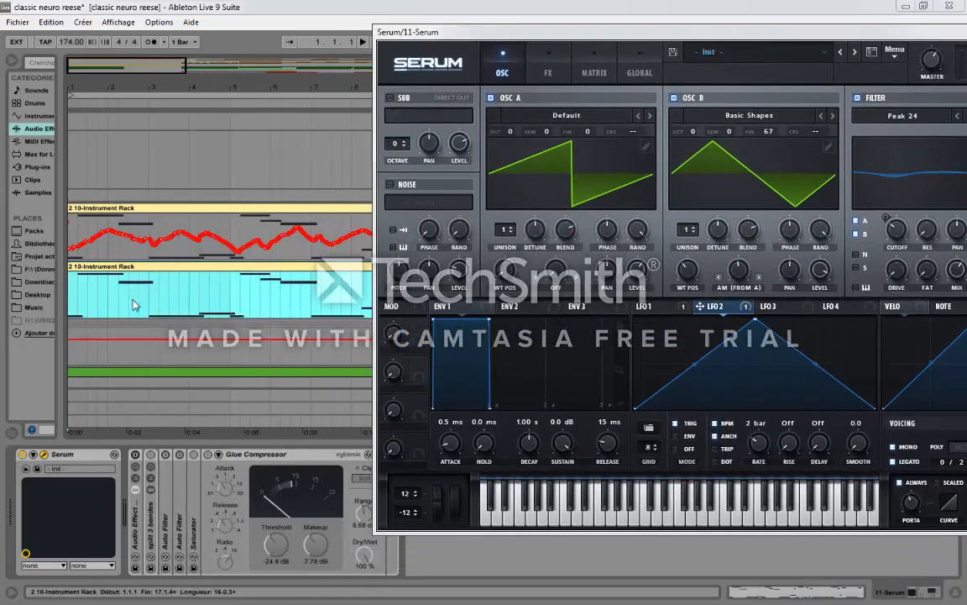
Step: Activate the audio effects after Serum to hear the processed sound, and bypass them again
{"action": "left_click", "coordinate": [135, 461]}
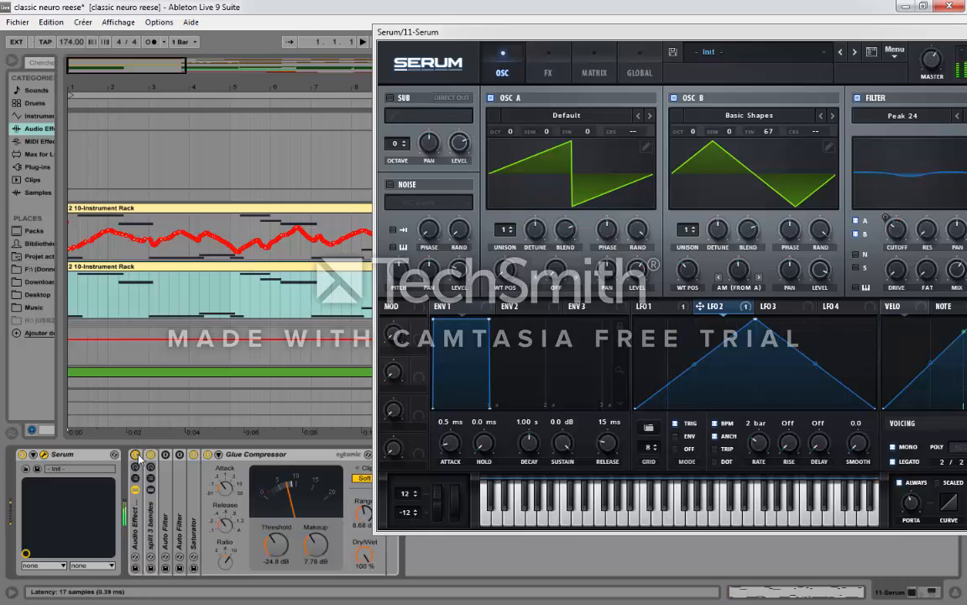
{"action": "left_click", "coordinate": [136, 454]}
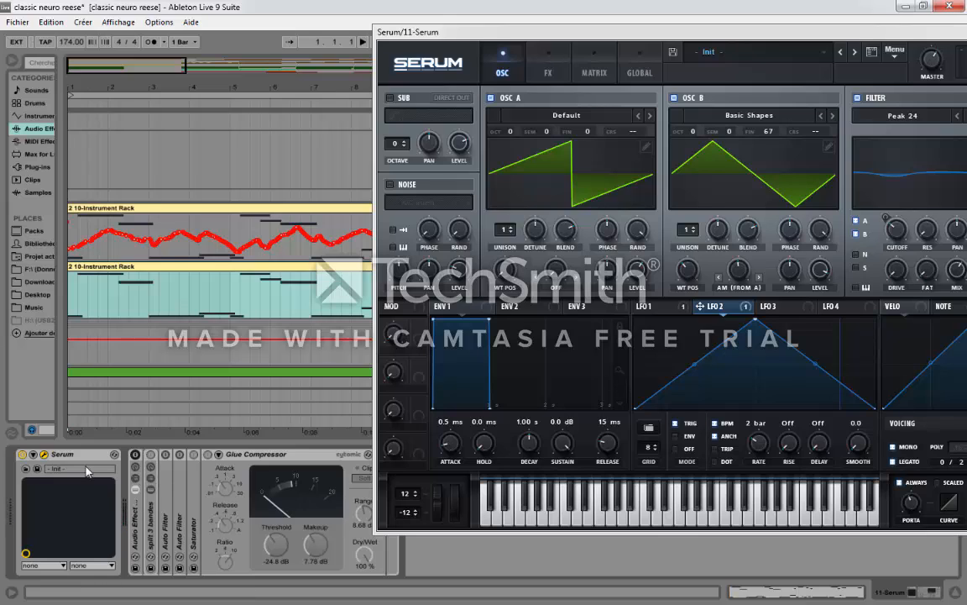
{"action": "left_click_drag", "start_coordinate": [504, 35], "coordinate": [375, 37]}
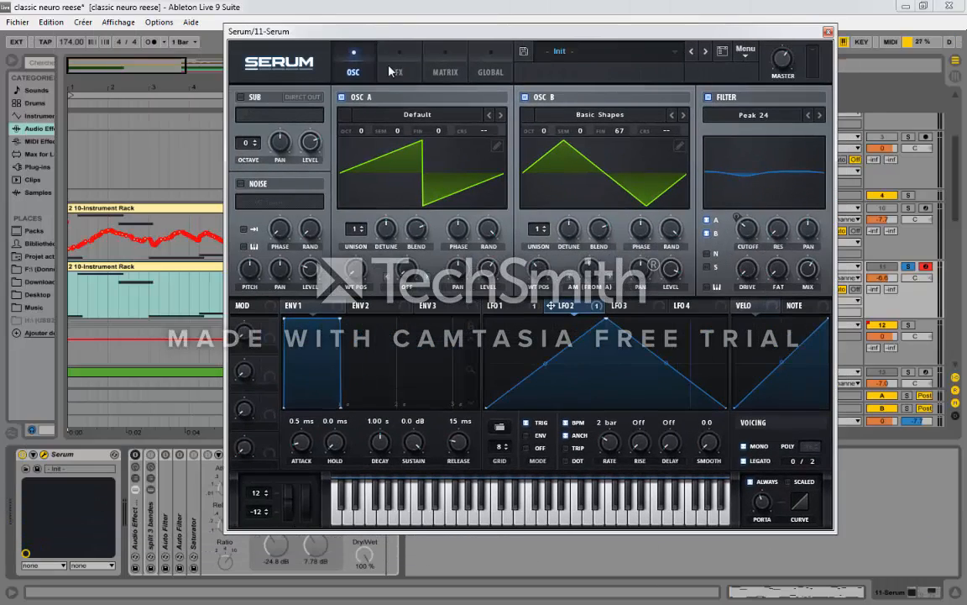
Step: Bypass Serum's internal chorus, EQ, filter and compressor effects
{"action": "left_click", "coordinate": [391, 72]}
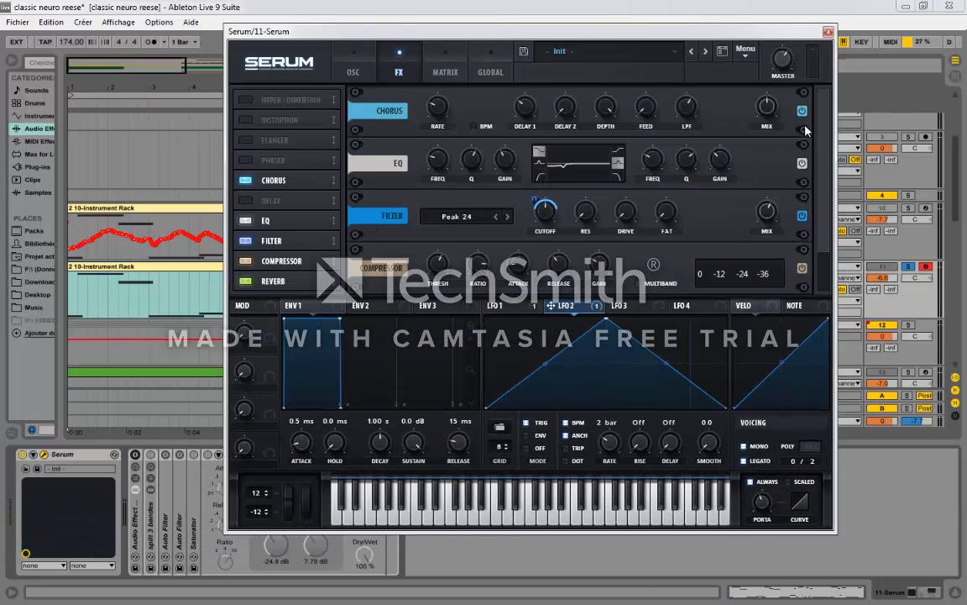
{"action": "left_click", "coordinate": [802, 267]}
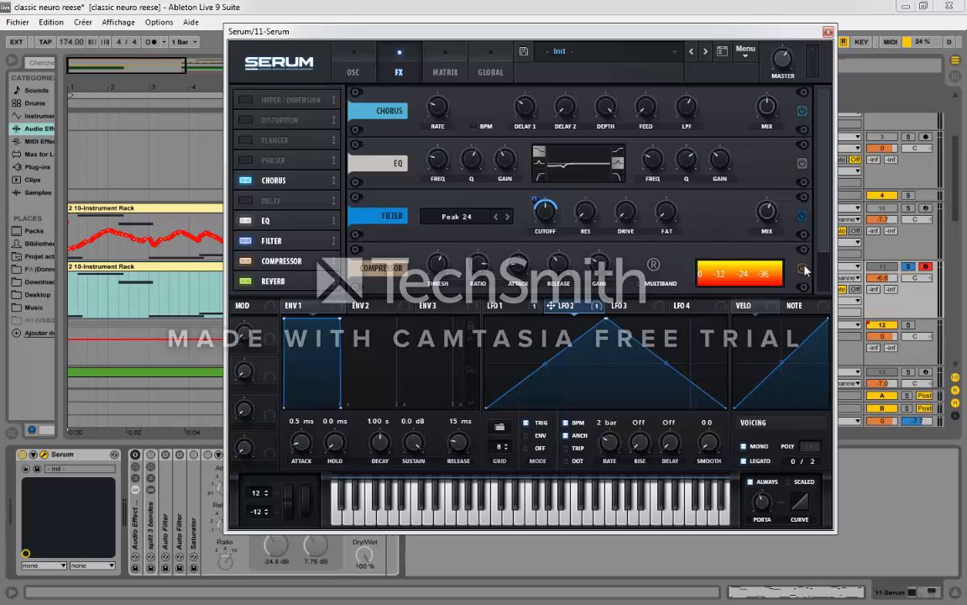
{"action": "scroll", "coordinate": [805, 268], "scroll_direction": "down", "scroll_amount": 2}
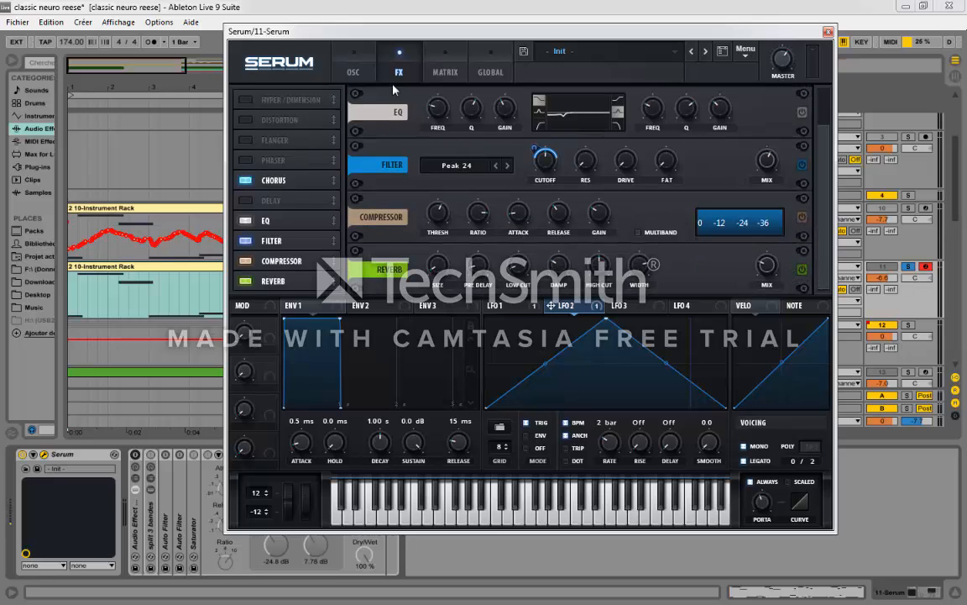
Step: Switch off Serum's main filter and toggle oscillator B off and back on
{"action": "left_click", "coordinate": [353, 67]}
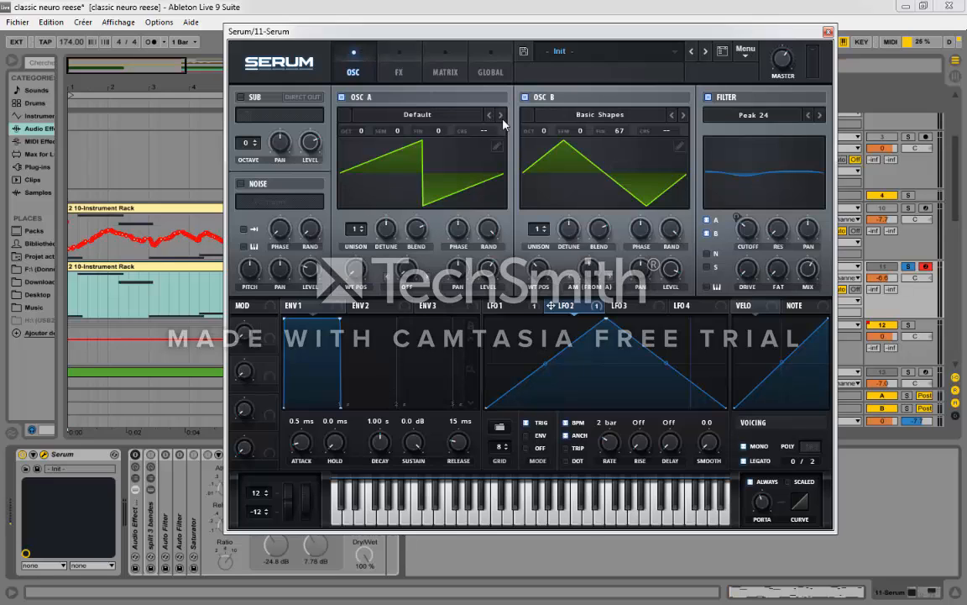
{"action": "left_click", "coordinate": [525, 98]}
{"action": "left_click", "coordinate": [709, 98]}
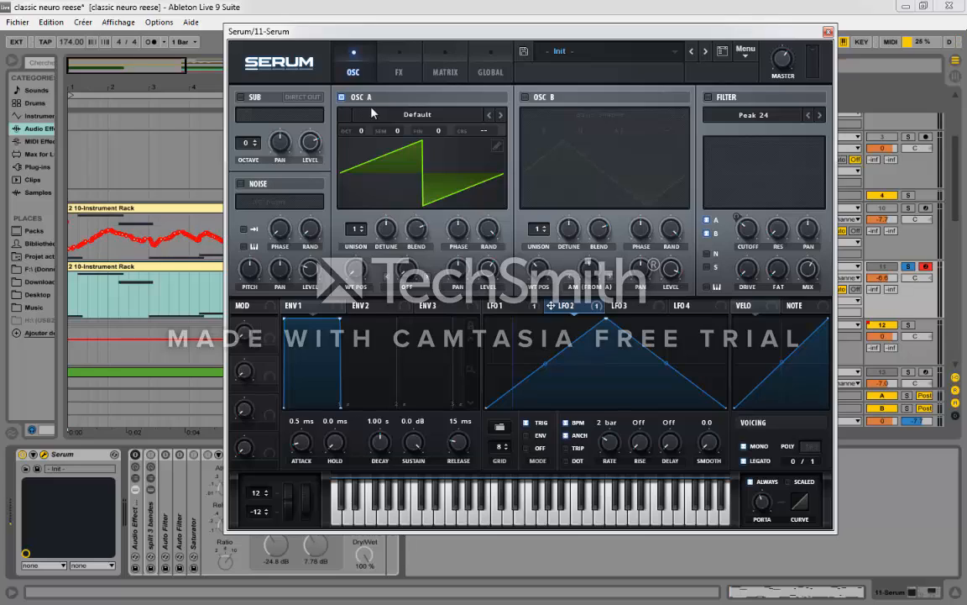
{"action": "left_click", "coordinate": [524, 97]}
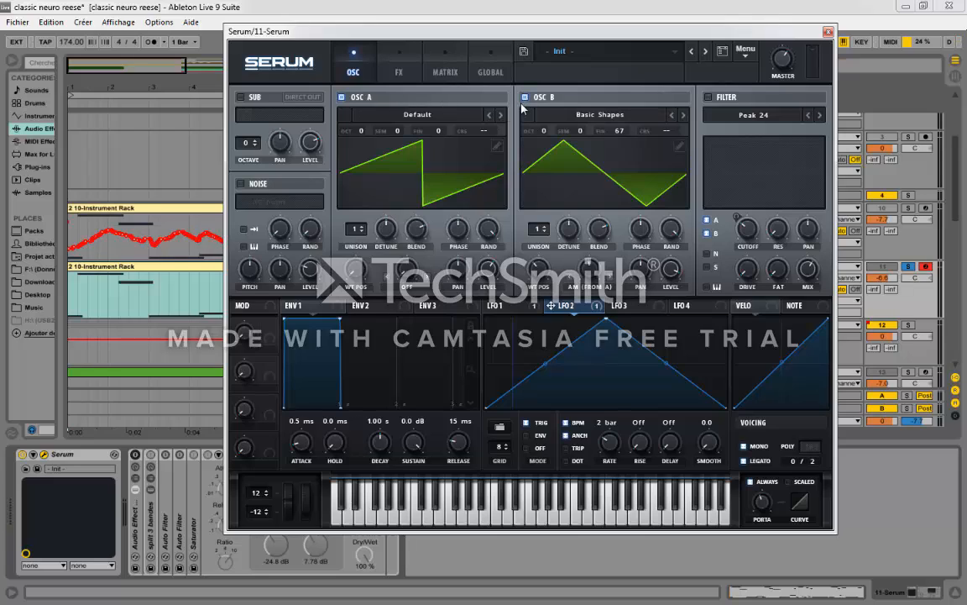
Step: Check oscillator B's wavetable choice among the Analog tables and set its fine tuning to 0 cents
{"action": "left_click", "coordinate": [626, 118]}
{"action": "mouse_move", "coordinate": [571, 131]}
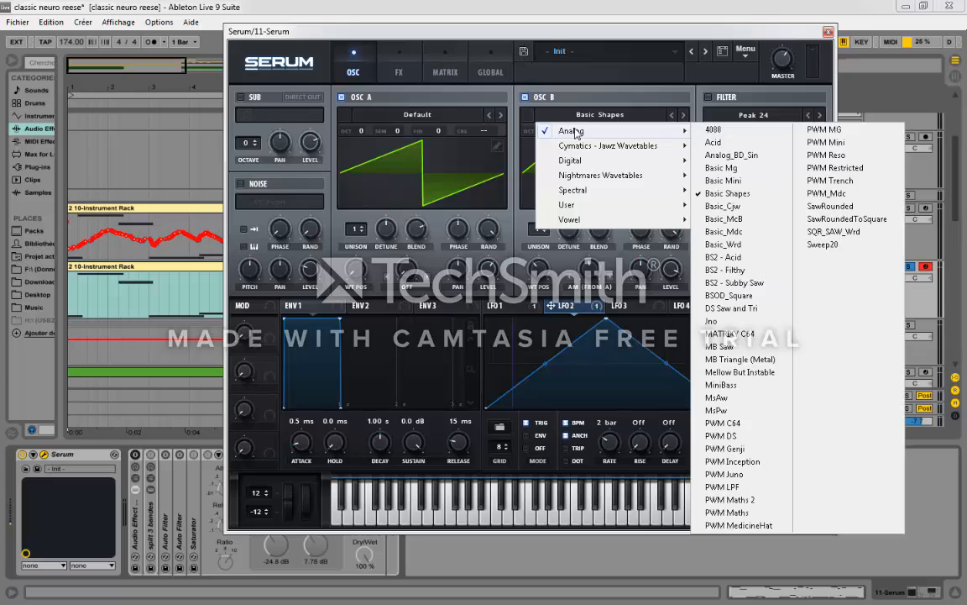
{"action": "left_click", "coordinate": [641, 97]}
{"action": "mouse_move", "coordinate": [541, 268]}
{"action": "left_mouse_down"}
{"action": "mouse_move", "coordinate": [544, 297]}
{"action": "mouse_move", "coordinate": [540, 263]}
{"action": "left_mouse_up"}
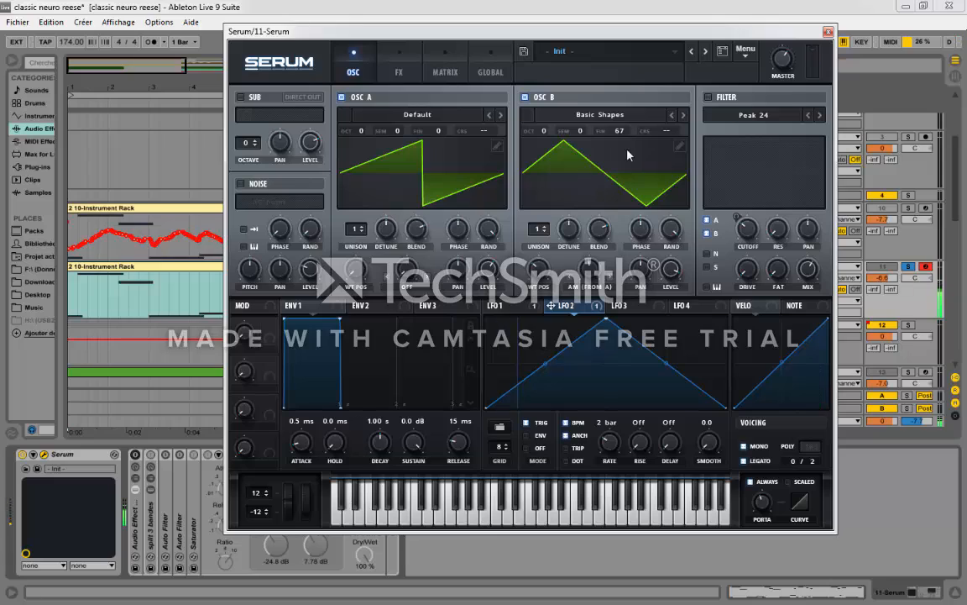
{"action": "left_click_drag", "start_coordinate": [624, 136], "coordinate": [617, 189]}
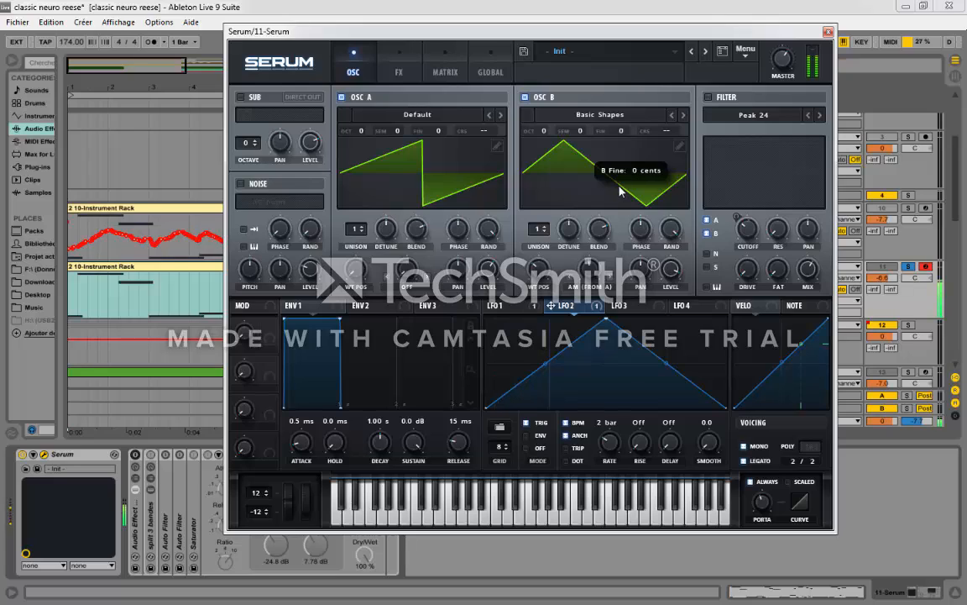
Step: Set oscillator B's fine tuning to 67 cents
{"action": "left_click_drag", "start_coordinate": [620, 191], "coordinate": [620, 191]}
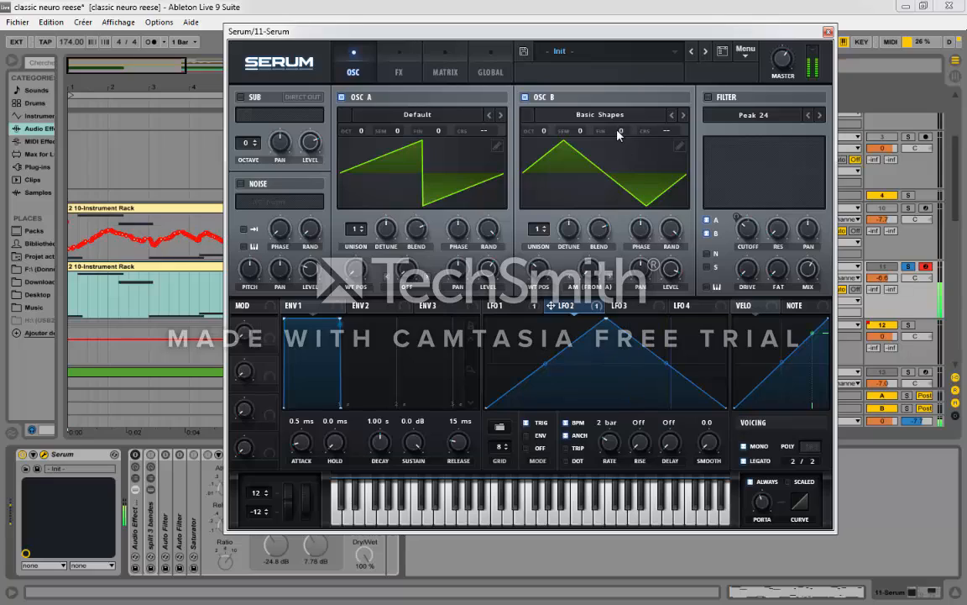
{"action": "left_click_drag", "start_coordinate": [582, 133], "coordinate": [626, 76]}
Step: Solo 12 Group alongside the Serum track, play them together and lower the group's volume to -7.8 dB
{"action": "left_click_drag", "start_coordinate": [410, 30], "coordinate": [430, 361]}
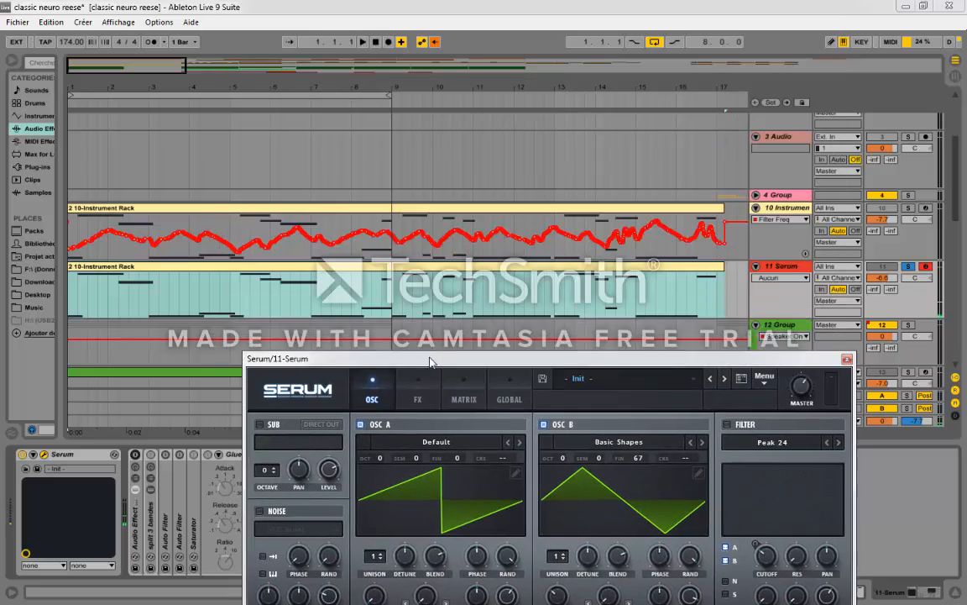
{"action": "scroll", "coordinate": [928, 211], "scroll_direction": "down", "scroll_amount": 3}
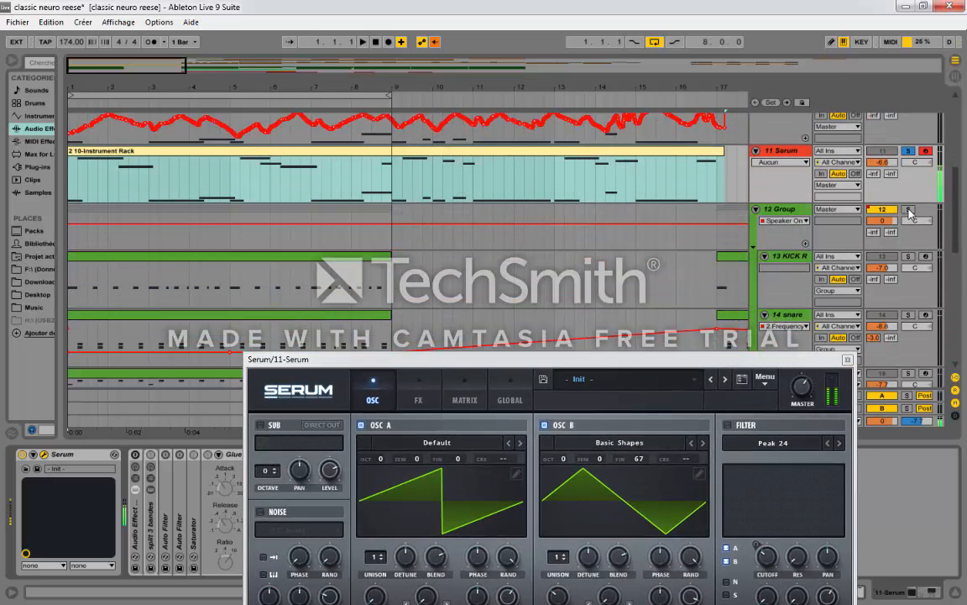
{"action": "left_click", "coordinate": [909, 210]}
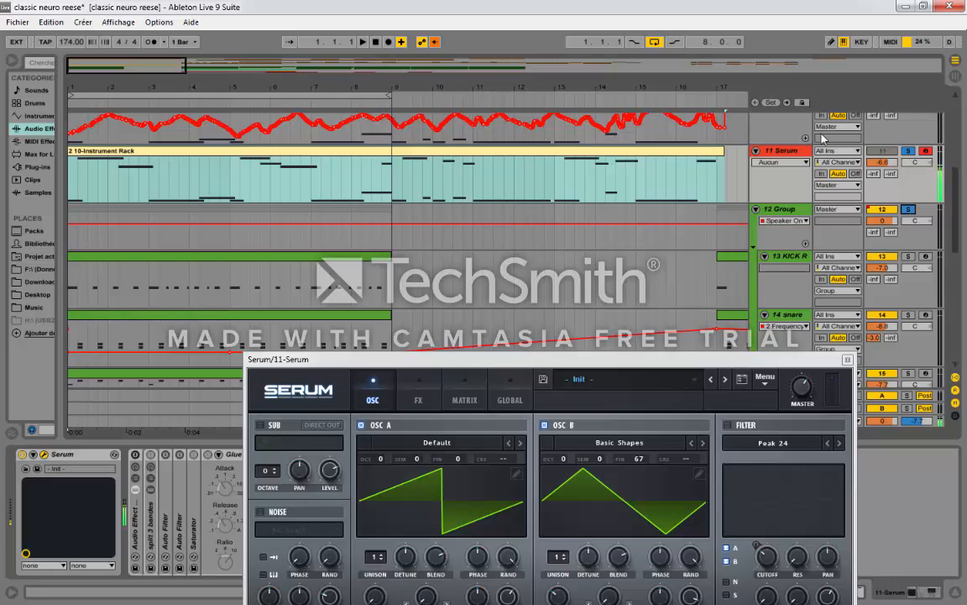
{"action": "left_click", "coordinate": [363, 41]}
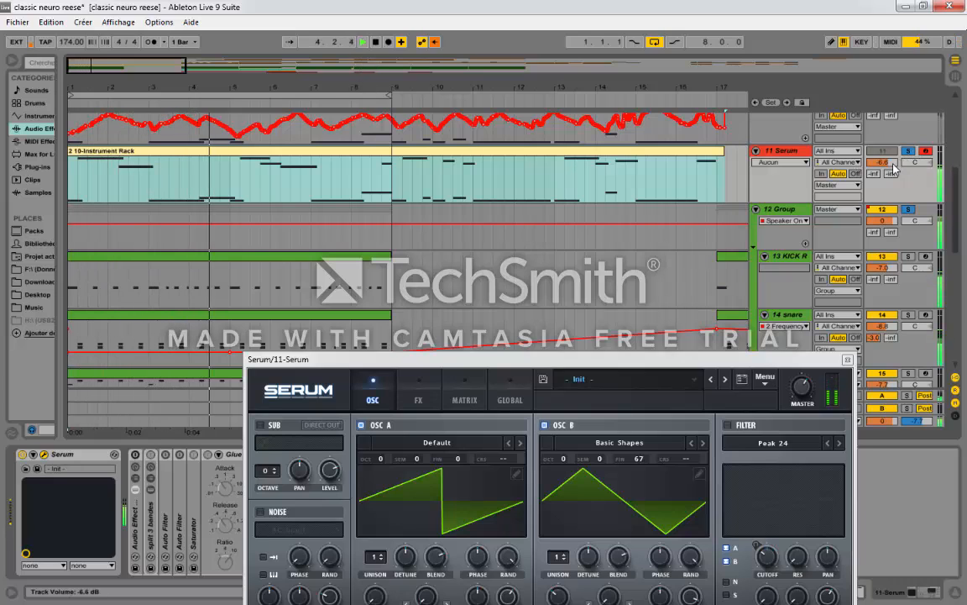
{"action": "left_click_drag", "start_coordinate": [880, 221], "coordinate": [880, 267]}
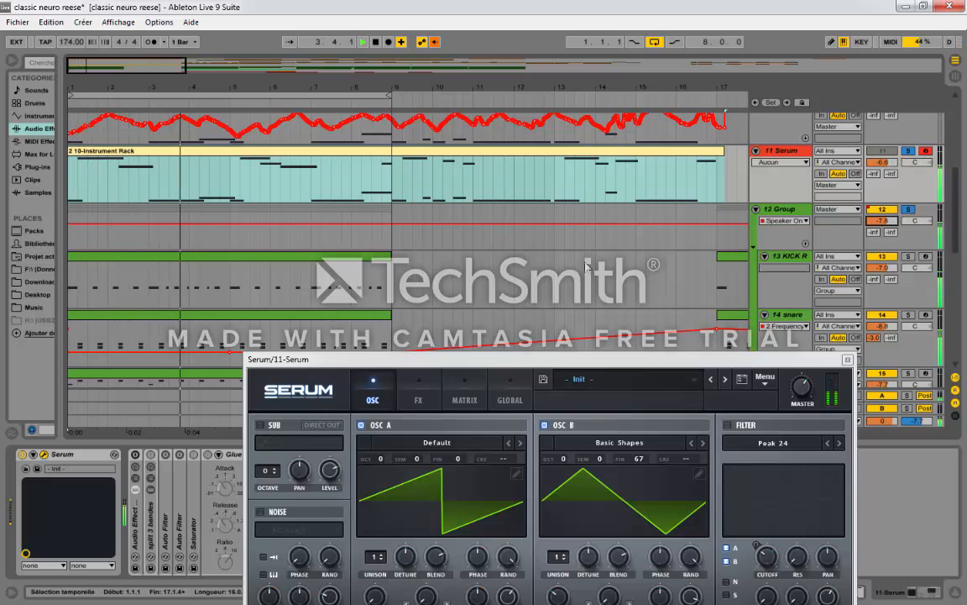
{"action": "key", "text": "space"}
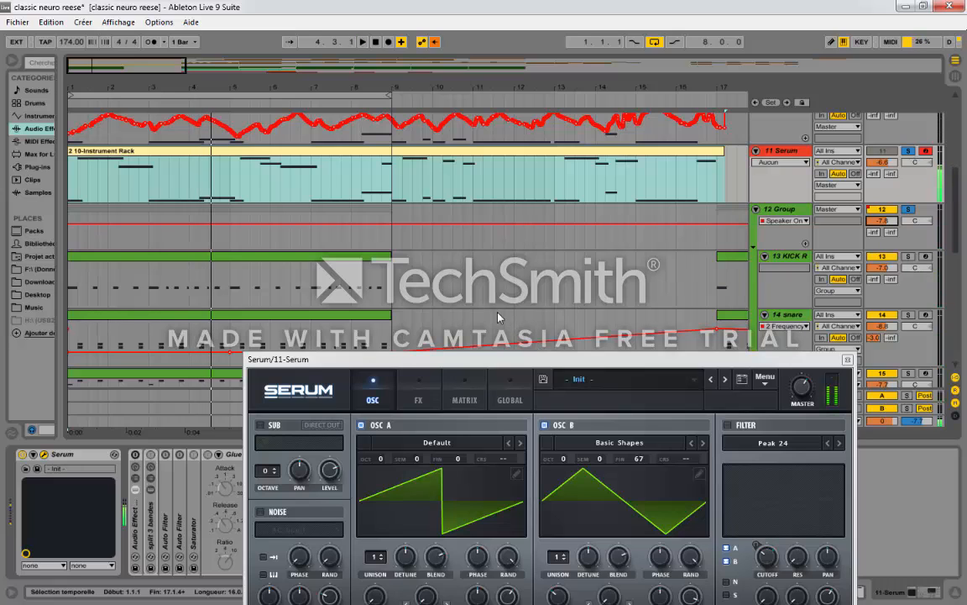
Step: Zoom in on the arrangement to examine the Serum track's MIDI notes alongside oscillator B's fine tuning
{"action": "left_click_drag", "start_coordinate": [687, 359], "coordinate": [508, 141]}
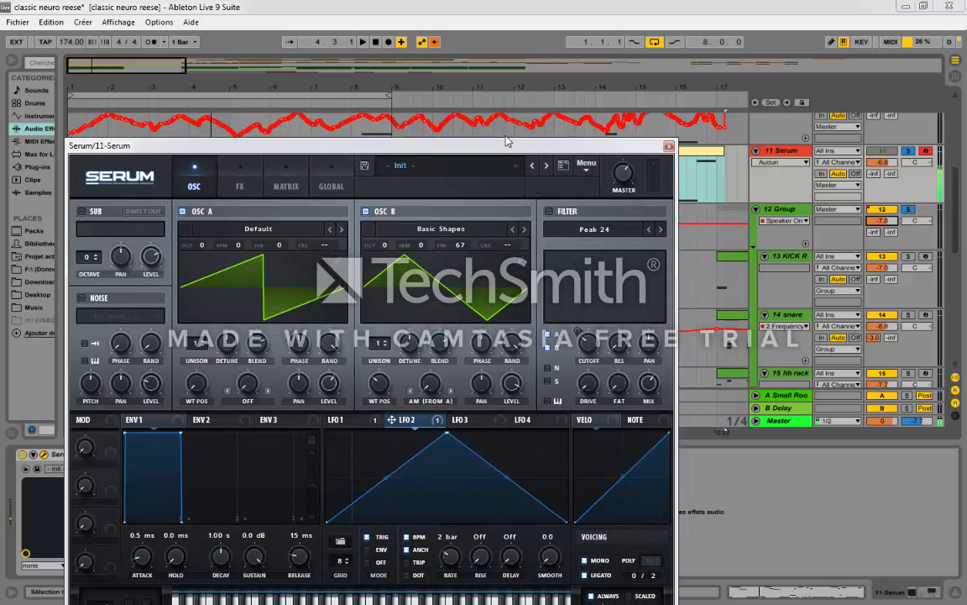
{"action": "left_click_drag", "start_coordinate": [379, 147], "coordinate": [325, 319]}
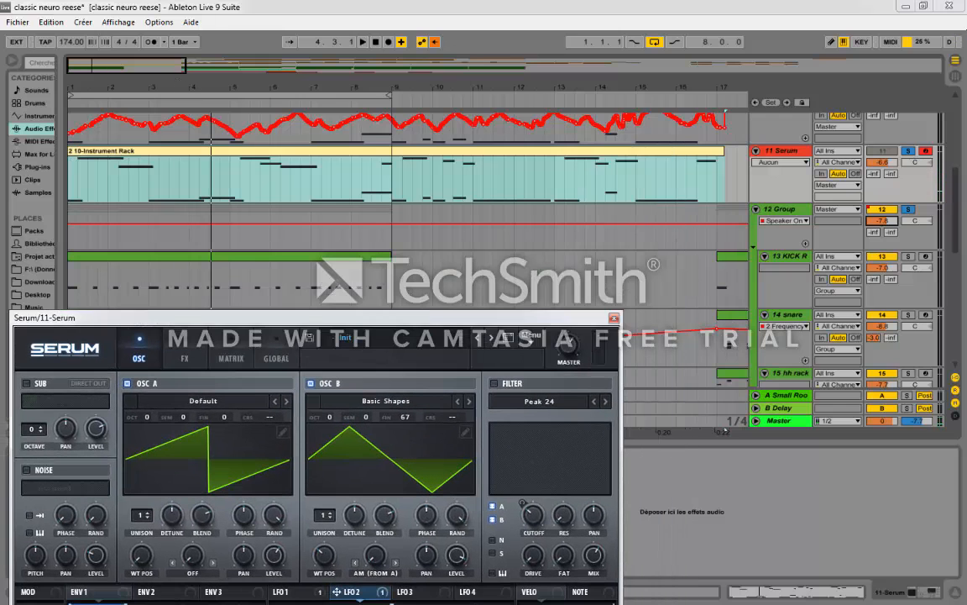
{"action": "left_click_drag", "start_coordinate": [277, 87], "coordinate": [327, 122]}
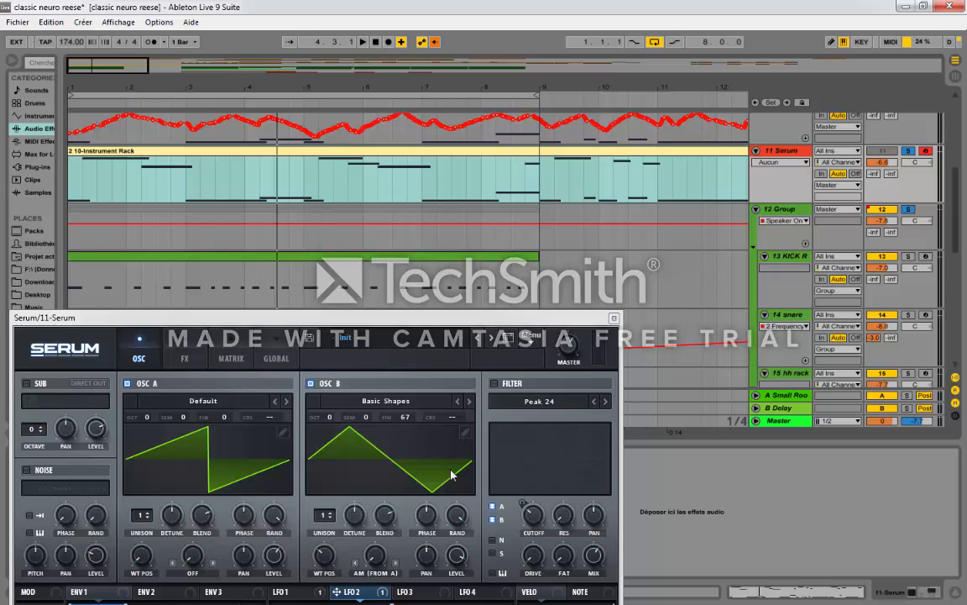
{"action": "mouse_move", "coordinate": [404, 417]}
{"action": "left_mouse_down"}
{"action": "mouse_move", "coordinate": [410, 442]}
{"action": "mouse_move", "coordinate": [411, 431]}
{"action": "left_mouse_up"}
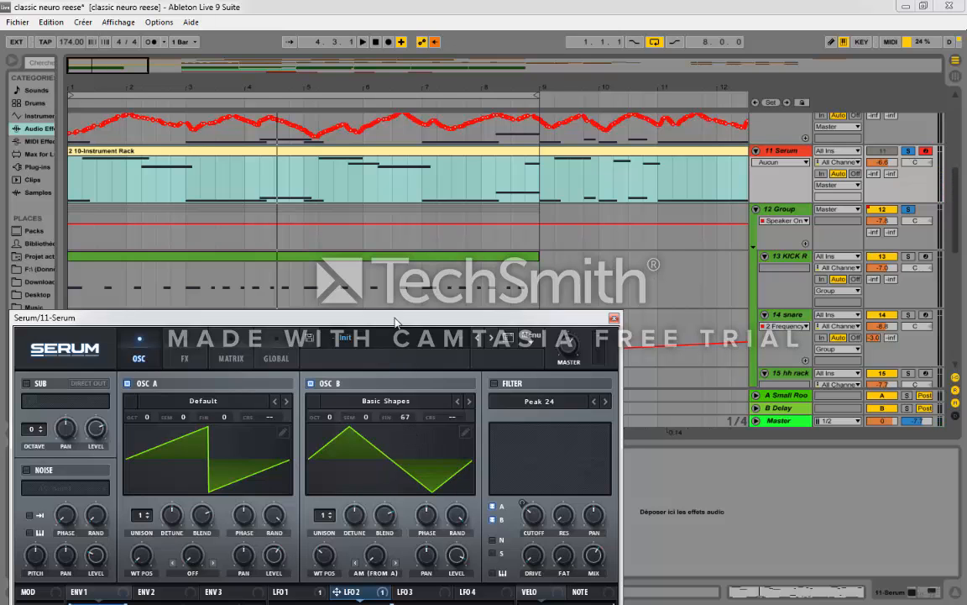
Step: Check that oscillator B's warp mode is AM (from A) and adjust the warp amount
{"action": "left_click_drag", "start_coordinate": [394, 318], "coordinate": [463, 79]}
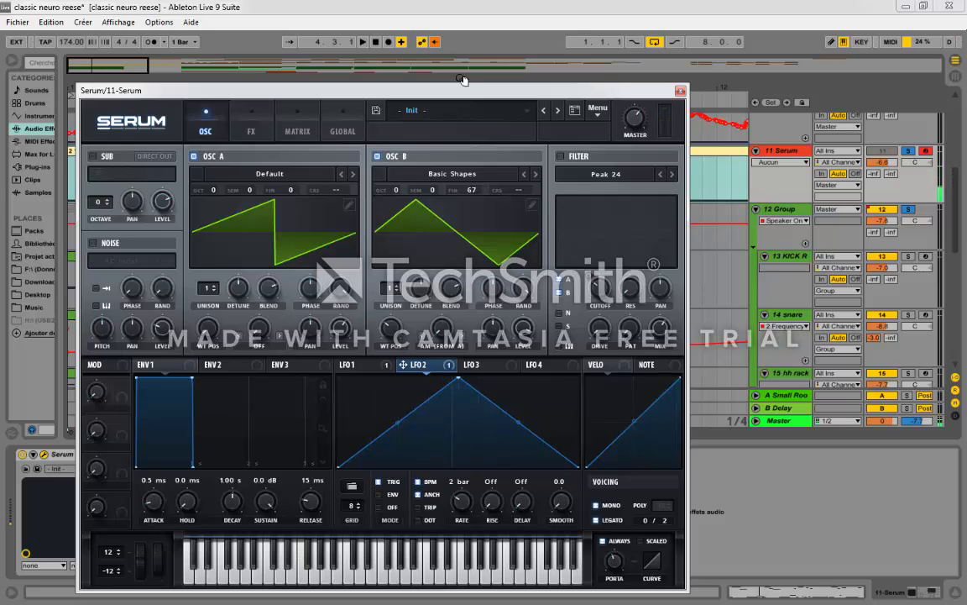
{"action": "left_click", "coordinate": [428, 345]}
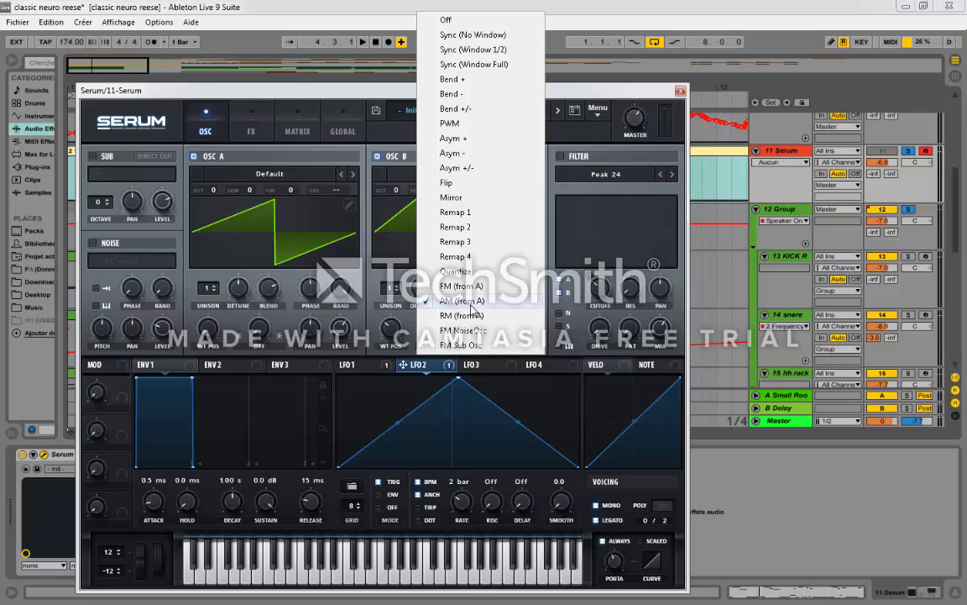
{"action": "left_click", "coordinate": [405, 350]}
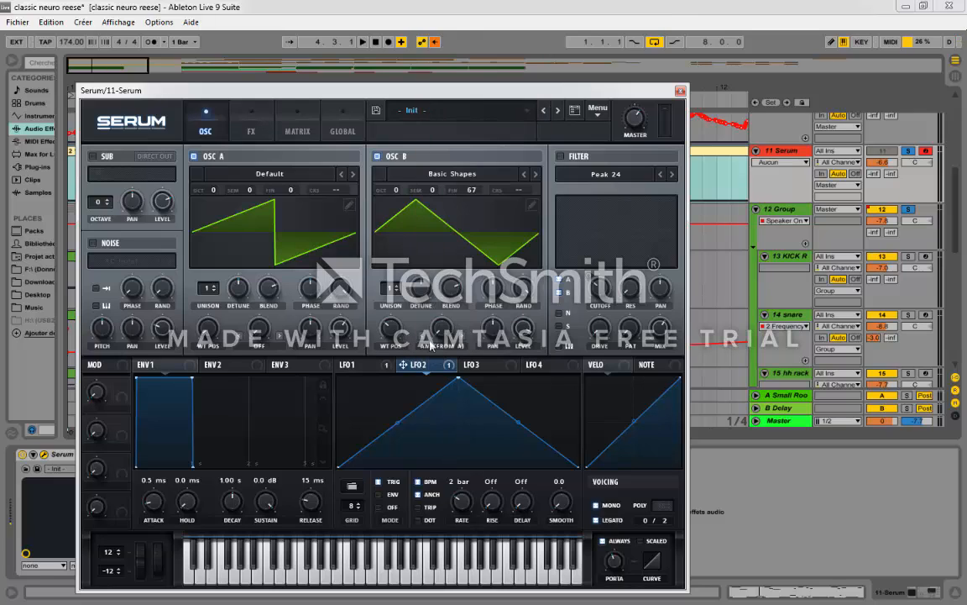
{"action": "left_click_drag", "start_coordinate": [443, 330], "coordinate": [439, 259]}
Step: Switch on Serum's Peak 24 main filter, show LFO 1, and toggle the filter off and on to compare the sound
{"action": "left_click", "coordinate": [251, 126]}
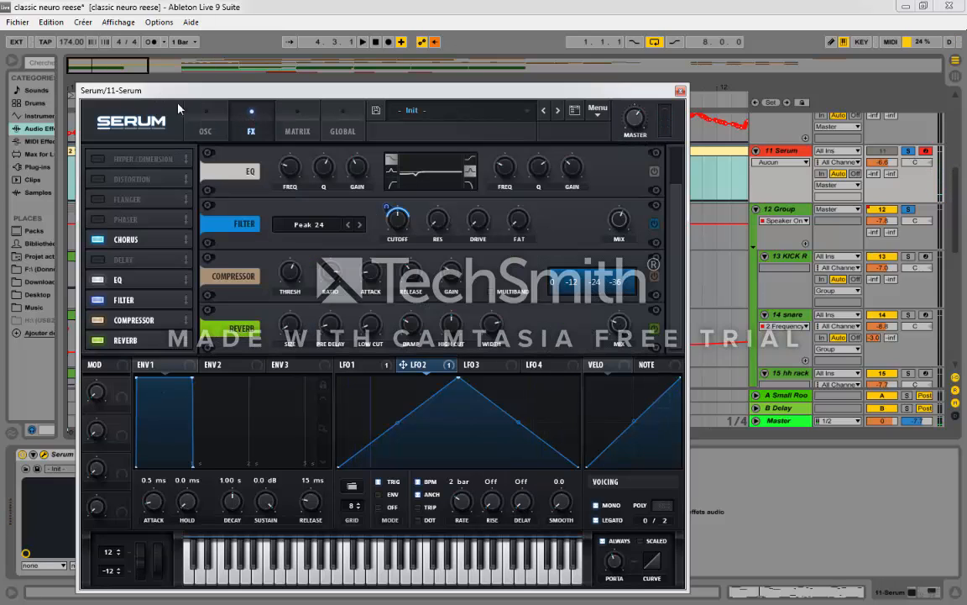
{"action": "left_click", "coordinate": [205, 124]}
{"action": "left_click", "coordinate": [560, 156]}
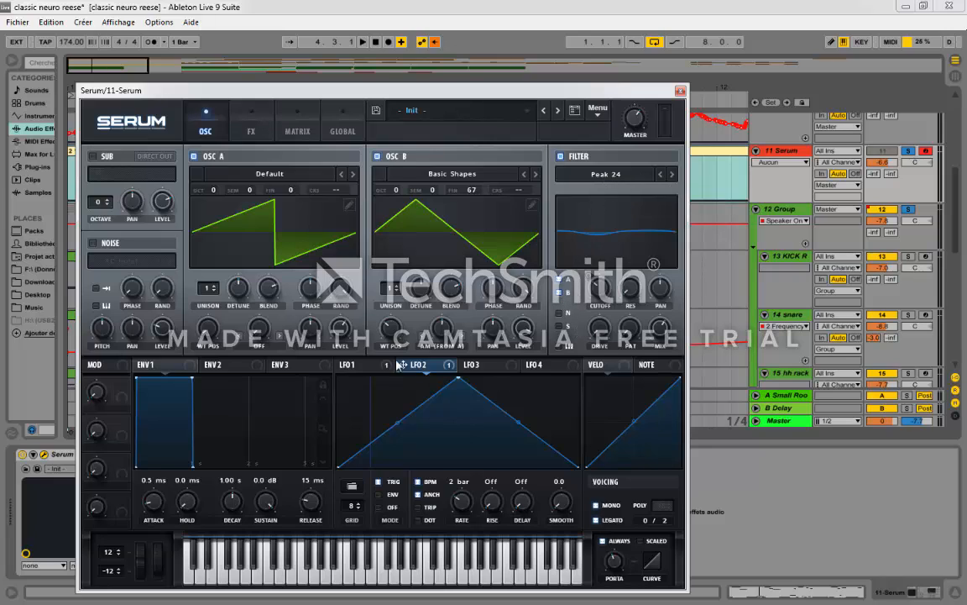
{"action": "left_click", "coordinate": [359, 365]}
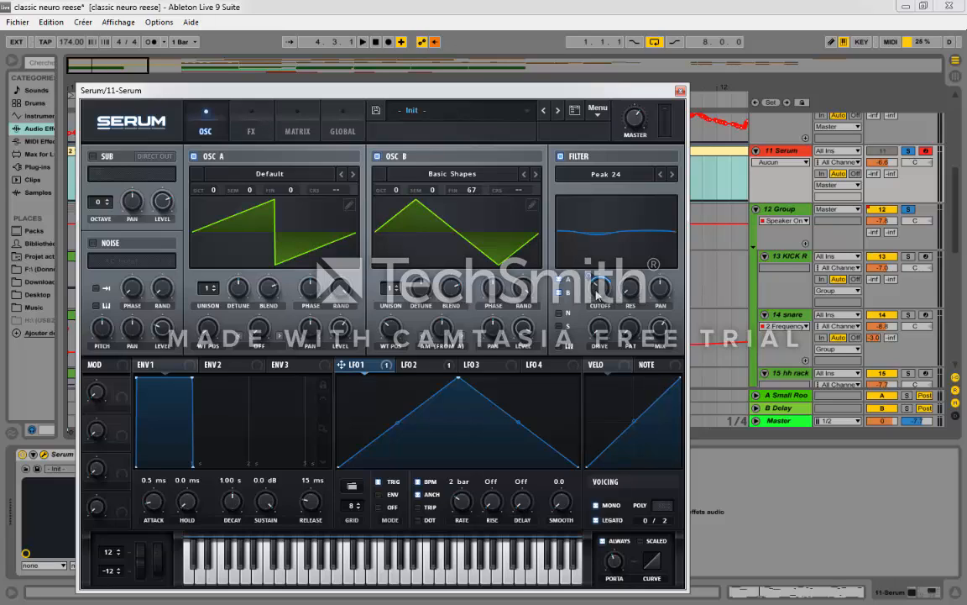
{"action": "left_click", "coordinate": [559, 159]}
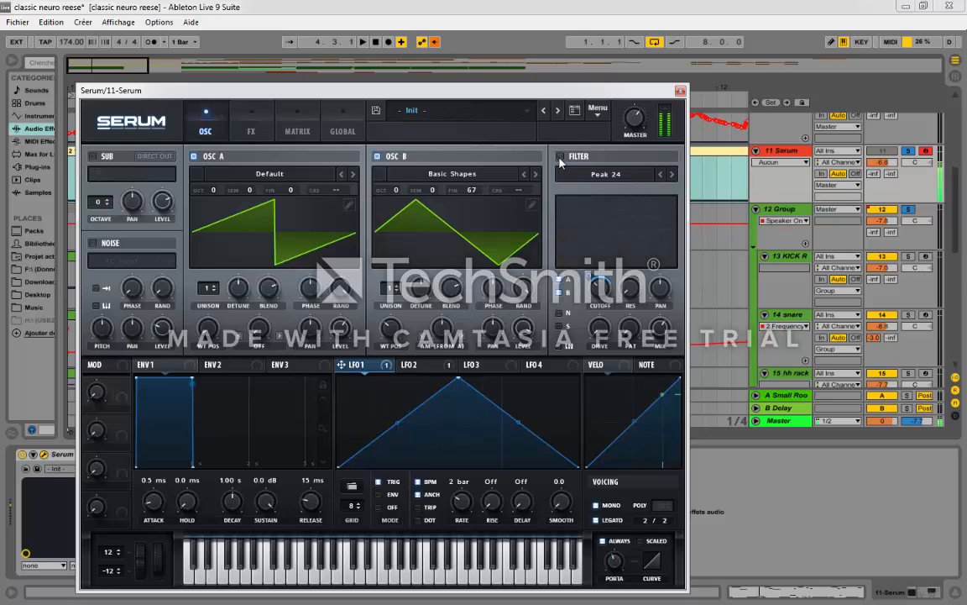
{"action": "left_click", "coordinate": [560, 158]}
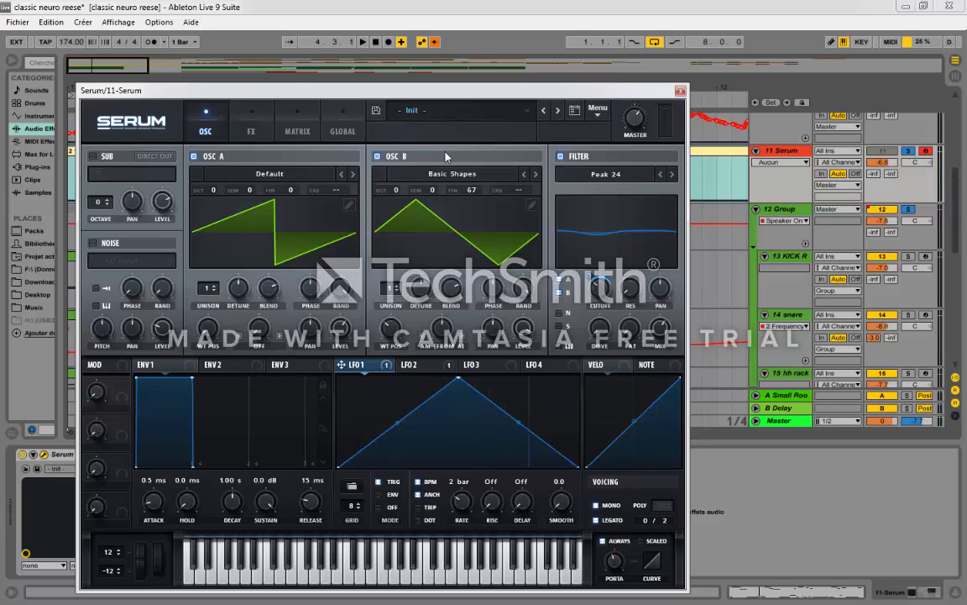
Step: Toggle Serum's internal chorus effect to compare the sound, leaving it switched on
{"action": "left_click", "coordinate": [263, 134]}
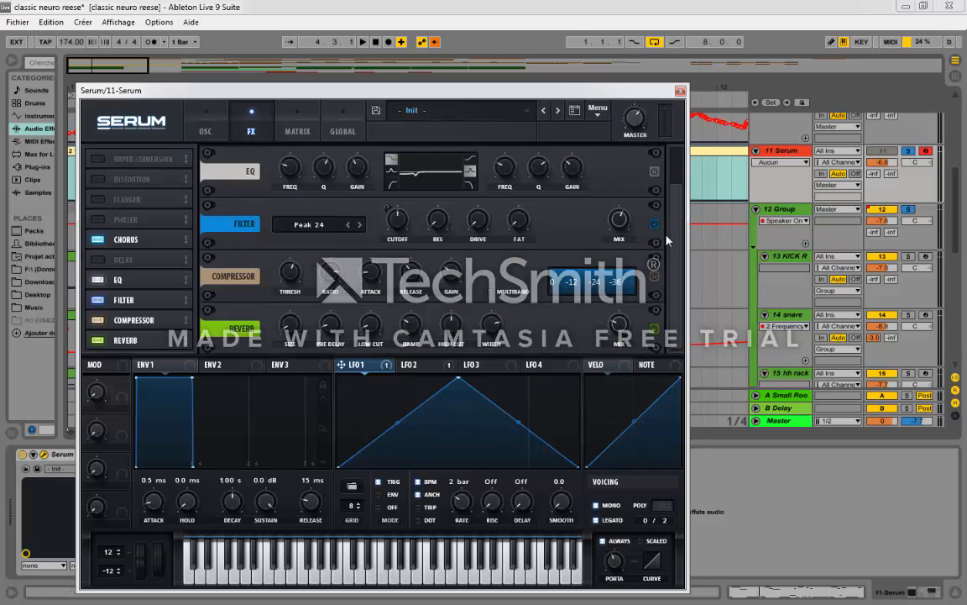
{"action": "scroll", "coordinate": [598, 210], "scroll_direction": "up", "scroll_amount": 2}
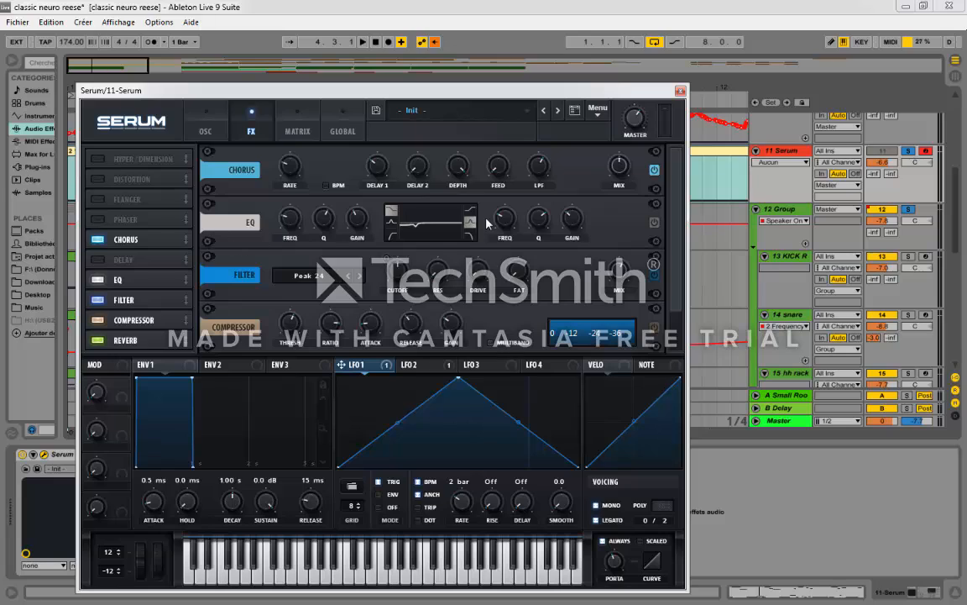
{"action": "left_click", "coordinate": [656, 172]}
{"action": "left_click", "coordinate": [656, 172]}
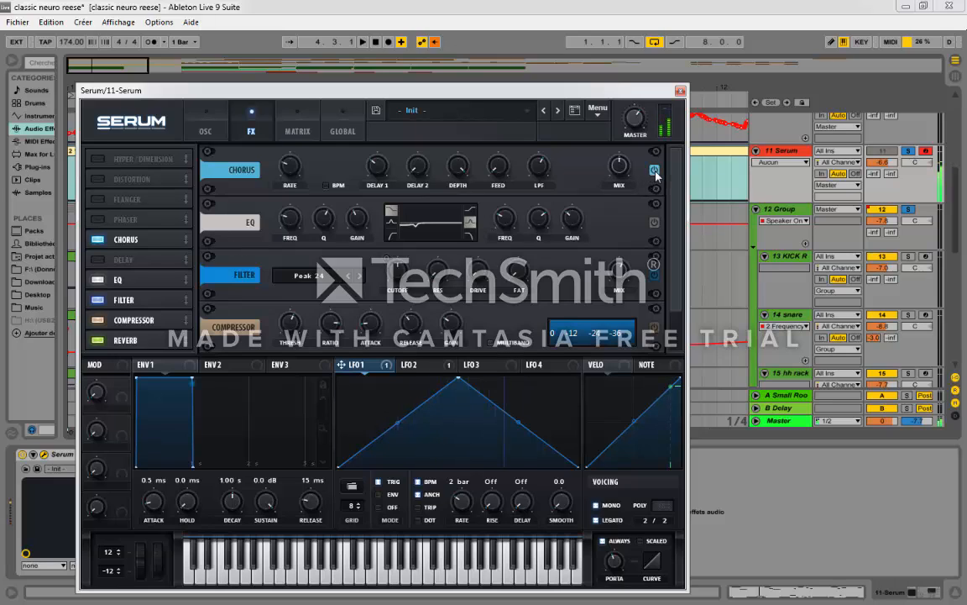
{"action": "mouse_move", "coordinate": [623, 181]}
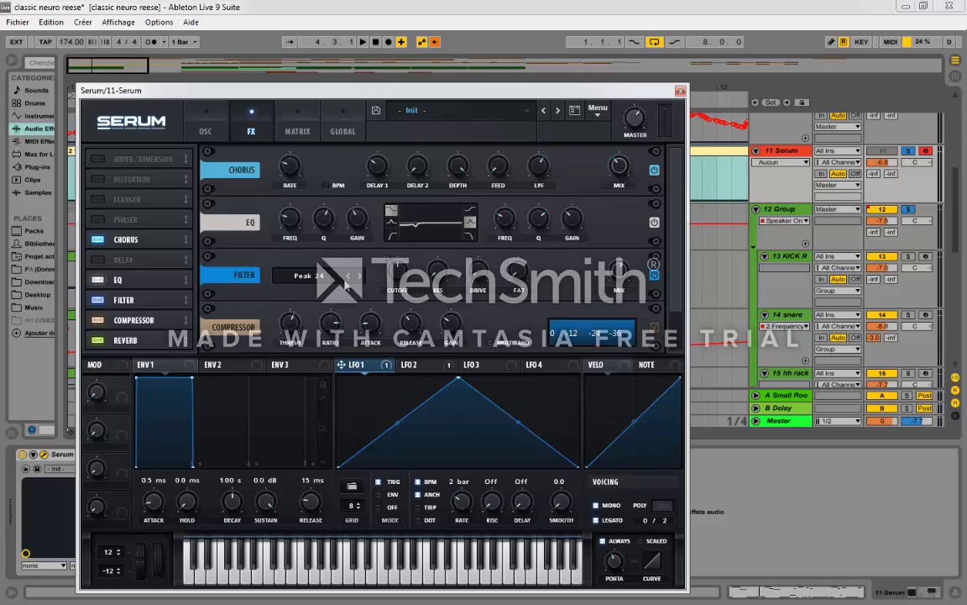
Step: Review LFO 1's modulation assignment and set LFO 2's rate to 4 bar
{"action": "left_click", "coordinate": [195, 126]}
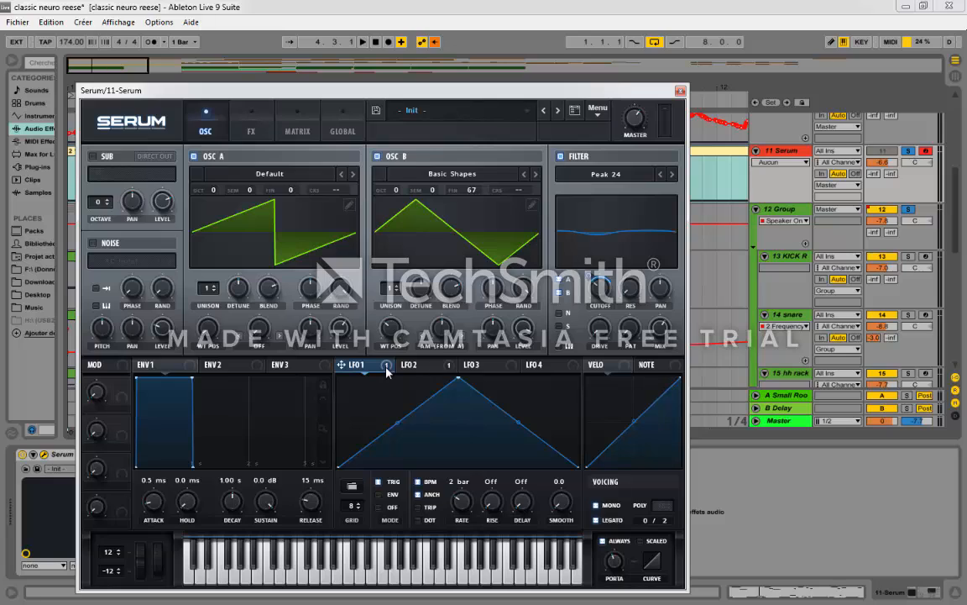
{"action": "left_click_drag", "start_coordinate": [386, 371], "coordinate": [346, 369]}
{"action": "left_click", "coordinate": [416, 365]}
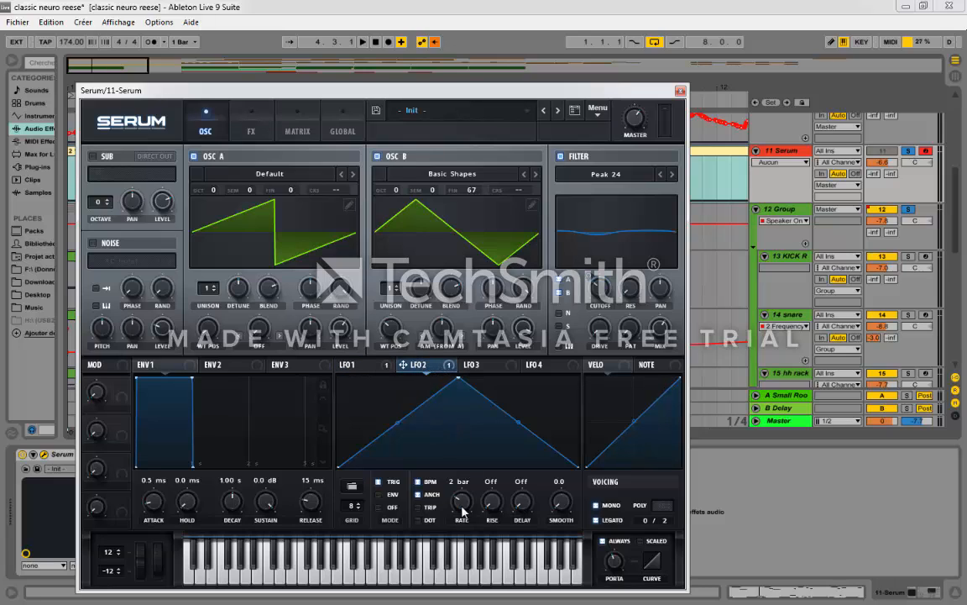
{"action": "left_click_drag", "start_coordinate": [463, 510], "coordinate": [463, 513]}
{"action": "left_click", "coordinate": [430, 366]}
Step: Compare the cutoff modulation of the effects rack's Peak 24 filter with that of the main filter
{"action": "left_click", "coordinate": [257, 132]}
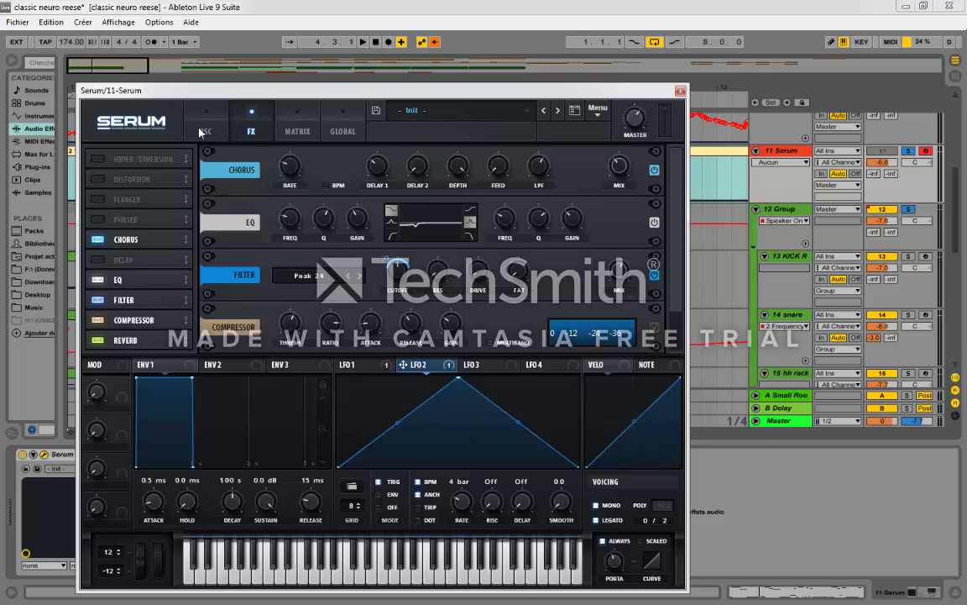
{"action": "left_click", "coordinate": [202, 131]}
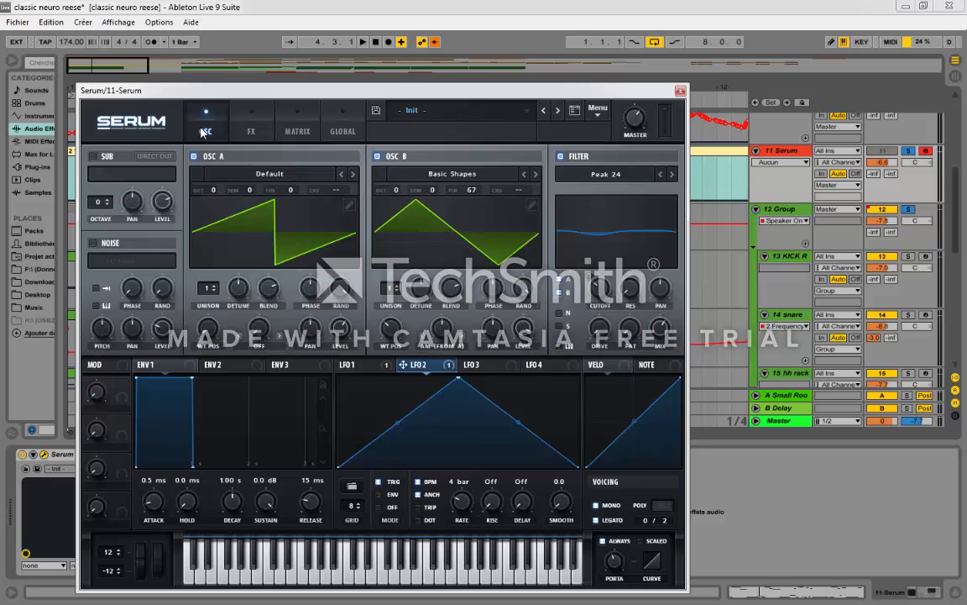
{"action": "left_click", "coordinate": [253, 132]}
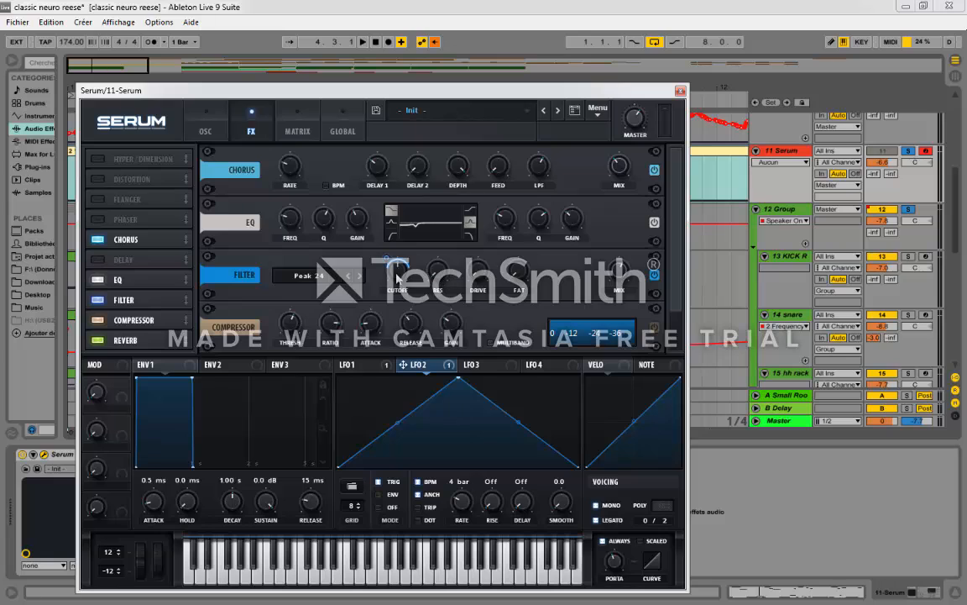
{"action": "left_click", "coordinate": [191, 120]}
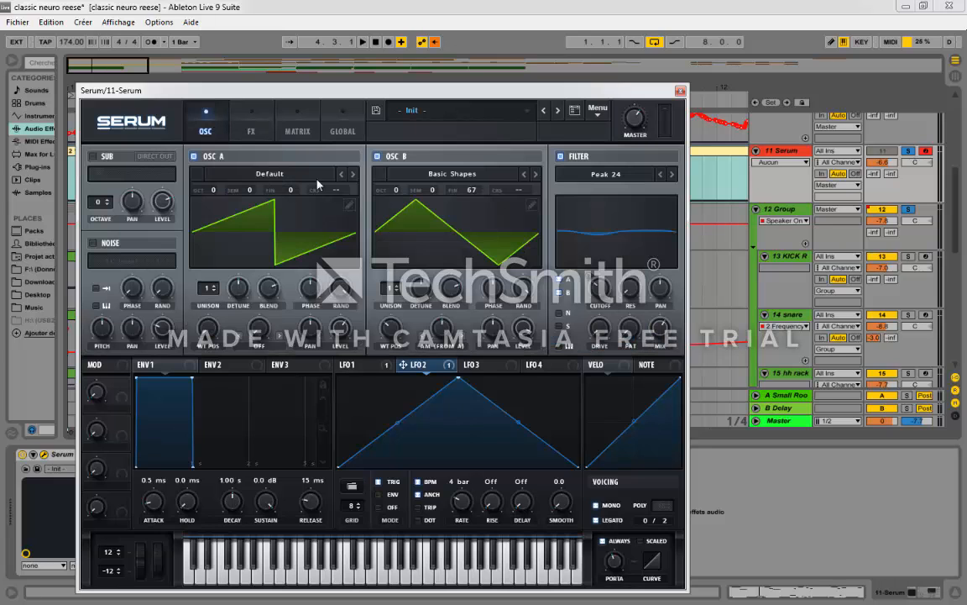
Step: Switch on the reverb at the end of Serum's effects rack and adjust its mix
{"action": "left_click", "coordinate": [249, 131]}
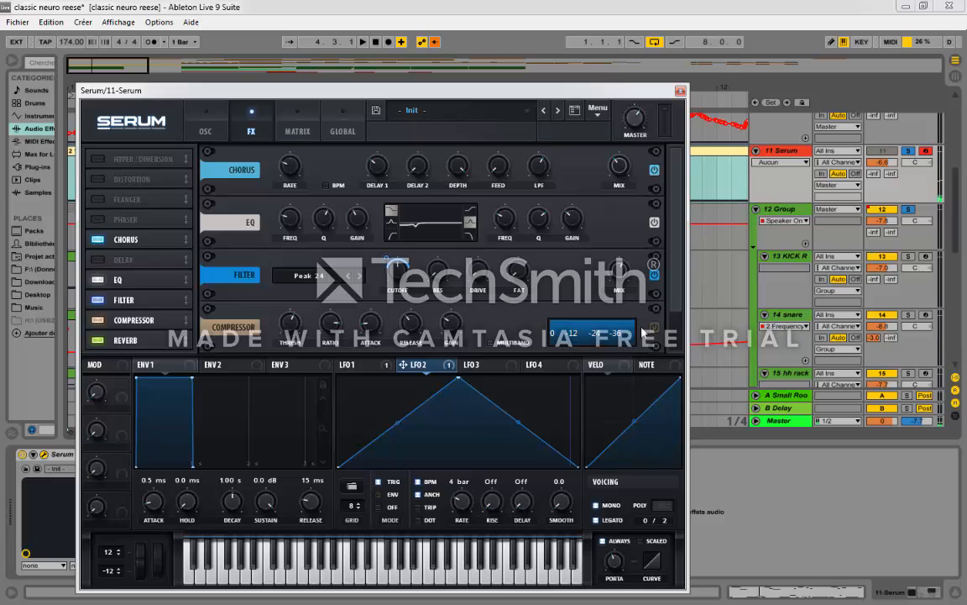
{"action": "scroll", "coordinate": [655, 349], "scroll_direction": "down", "scroll_amount": 1}
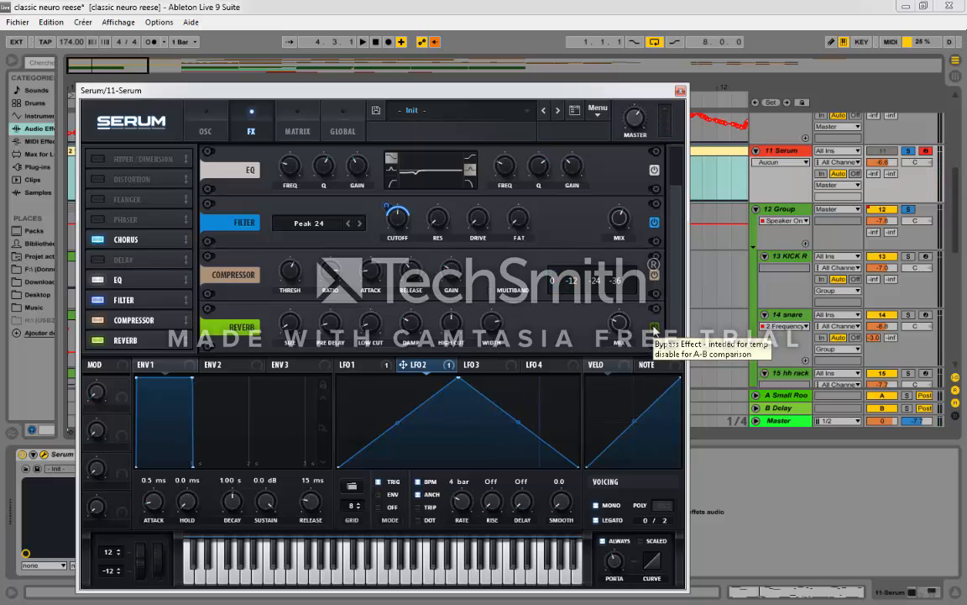
{"action": "left_click", "coordinate": [655, 331]}
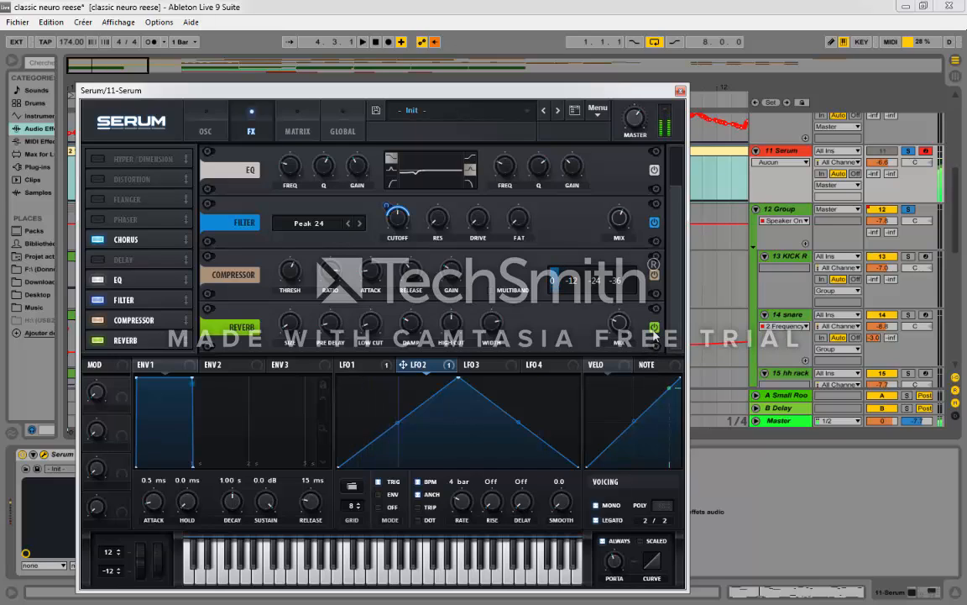
{"action": "left_click_drag", "start_coordinate": [620, 325], "coordinate": [621, 356]}
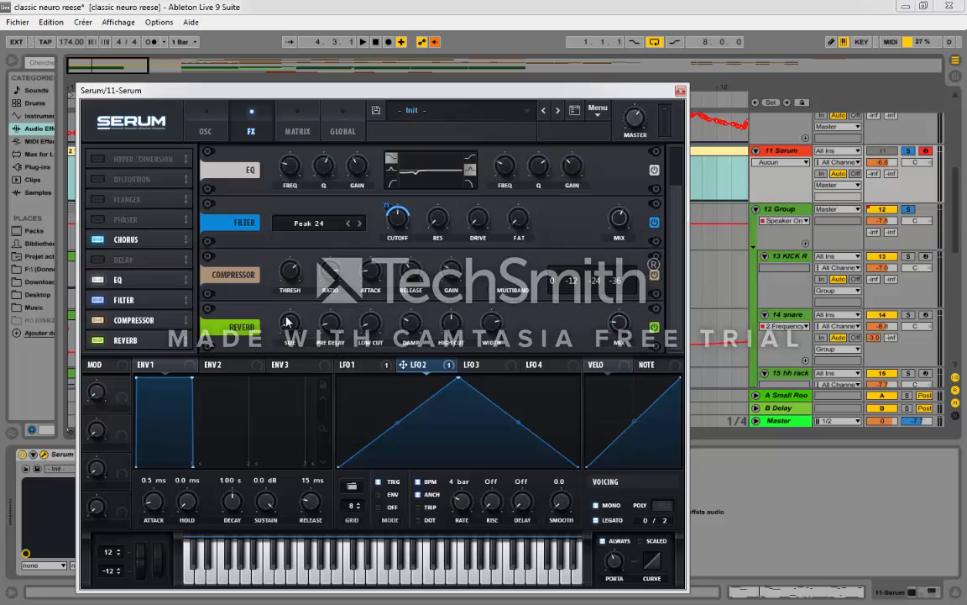
Step: Remove the reverb from Serum's effects rack and add the Hyper/Dimension effect
{"action": "scroll", "coordinate": [663, 236], "scroll_direction": "up", "scroll_amount": 2}
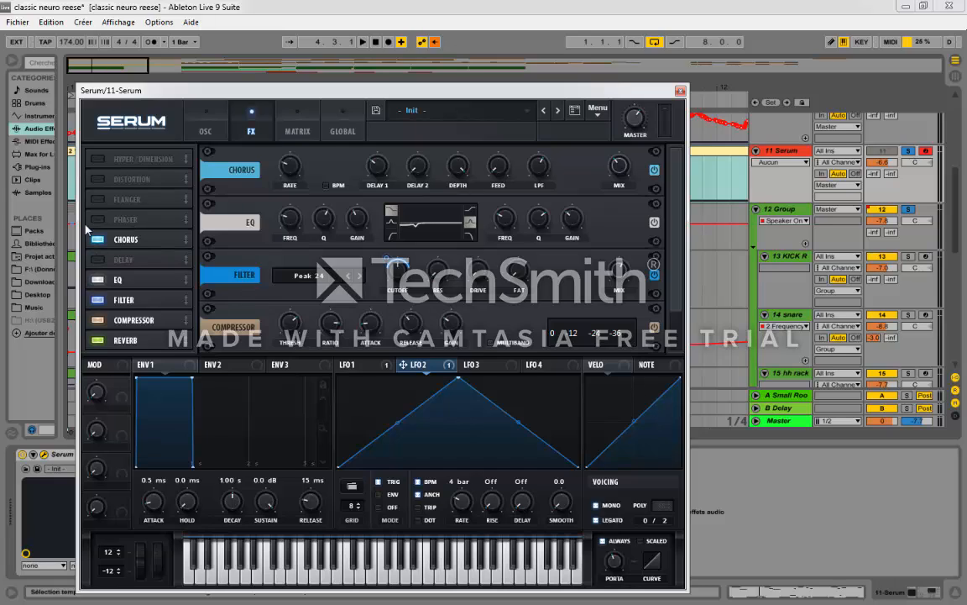
{"action": "left_click", "coordinate": [100, 342]}
{"action": "left_click", "coordinate": [96, 161]}
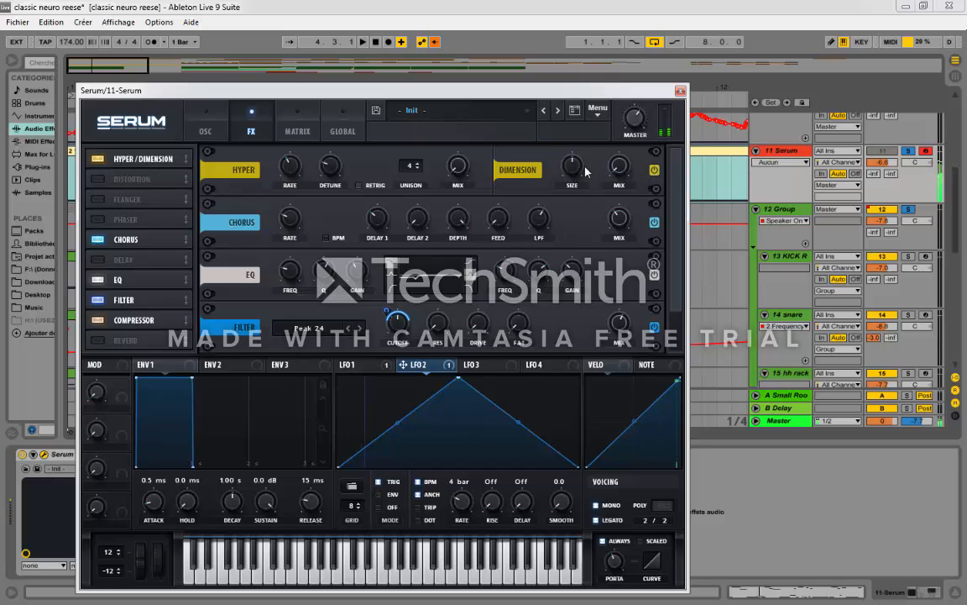
Step: Adjust the Dimension effect's size and close Serum's window
{"action": "left_click_drag", "start_coordinate": [580, 169], "coordinate": [581, 195]}
{"action": "left_click", "coordinate": [681, 90]}
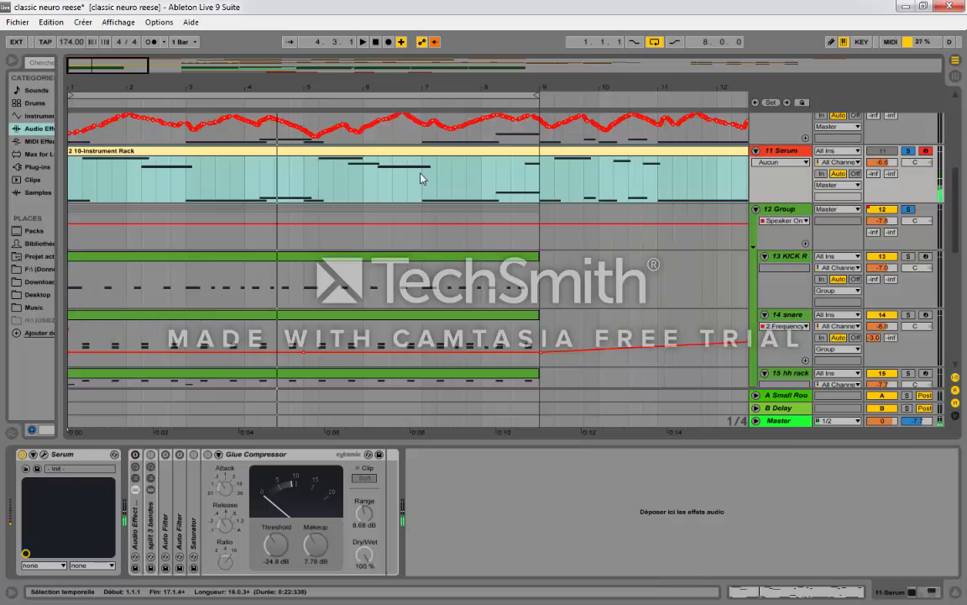
Step: Reopen Serum and review its oscillators, main Peak 24 filter and LFO 1 settings
{"action": "left_click", "coordinate": [44, 455]}
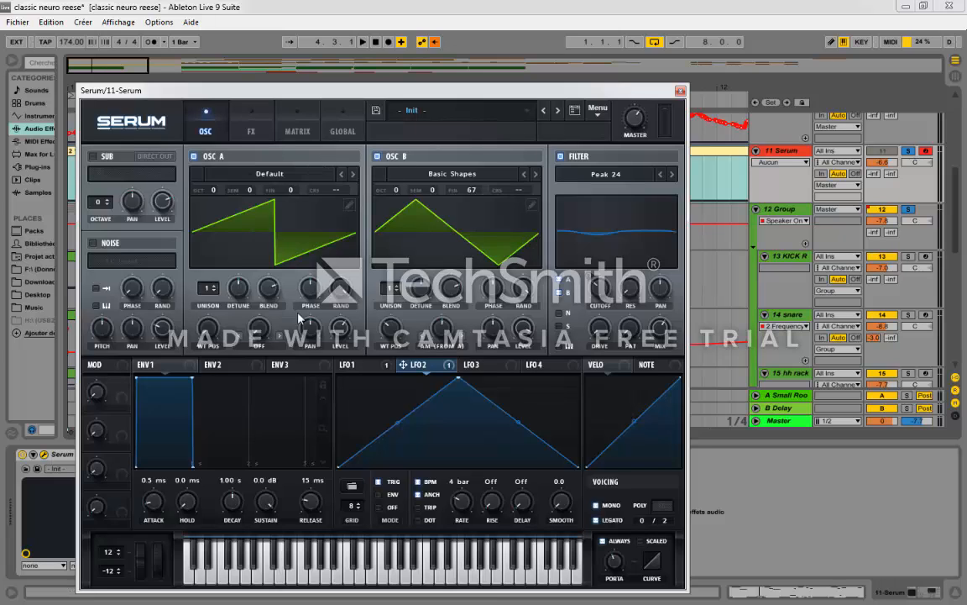
{"action": "mouse_move", "coordinate": [442, 334]}
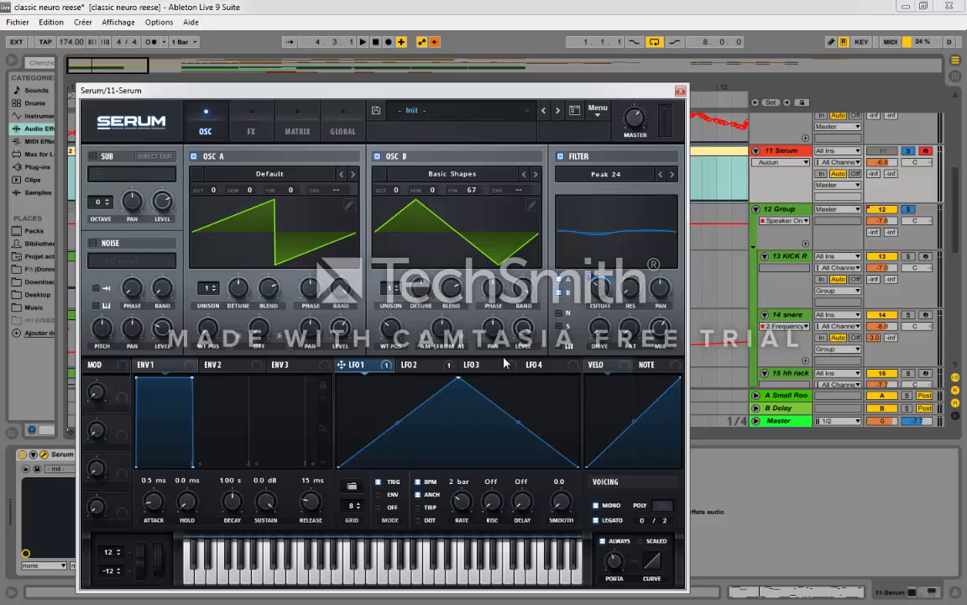
{"action": "left_click", "coordinate": [554, 171]}
{"action": "left_click", "coordinate": [547, 164]}
Step: Change the filter in Serum's effects rack to Notch 12, check the compressor and close the plug-in window
{"action": "left_click", "coordinate": [254, 132]}
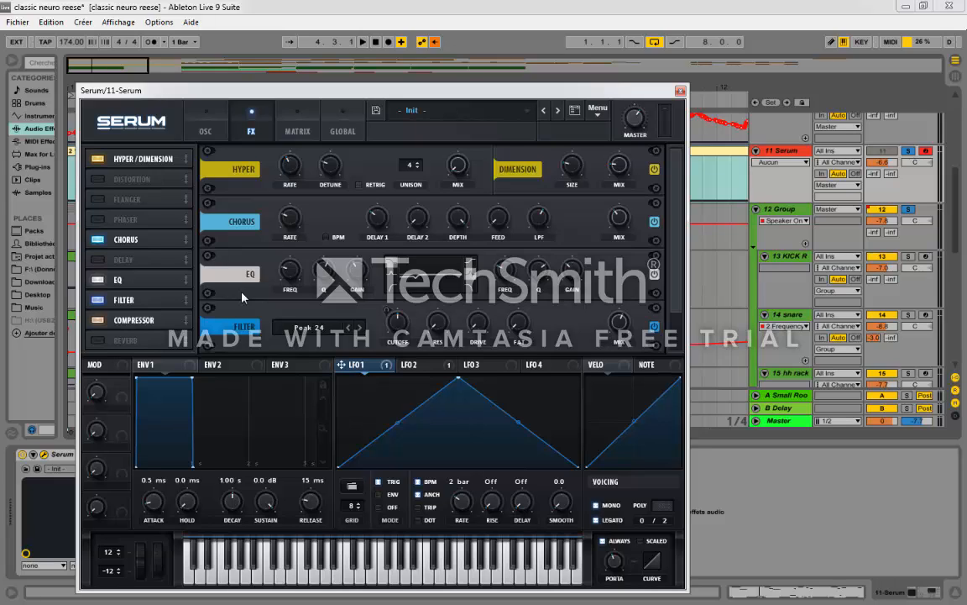
{"action": "left_click", "coordinate": [362, 327]}
{"action": "left_click_drag", "start_coordinate": [674, 303], "coordinate": [667, 326]}
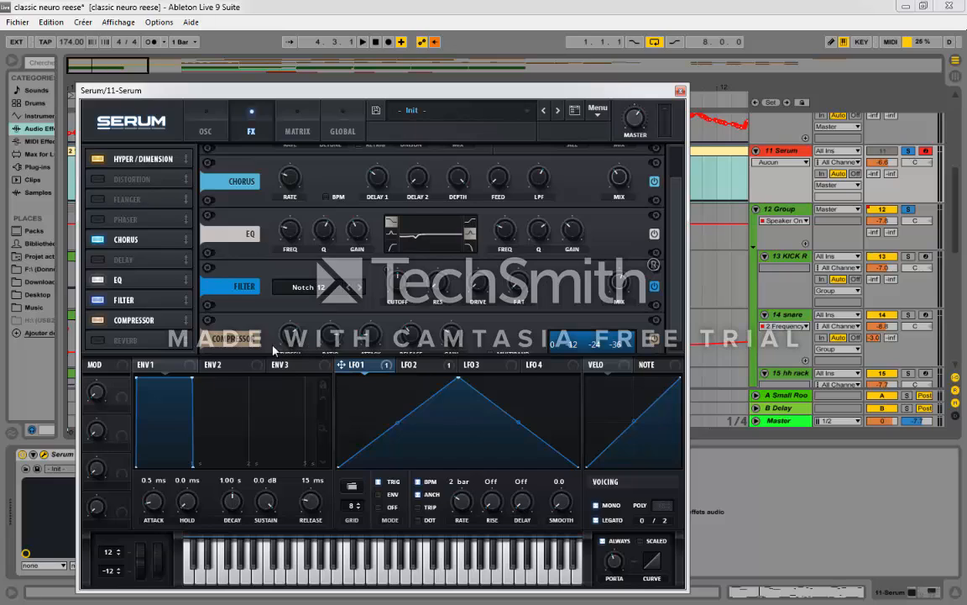
{"action": "scroll", "coordinate": [622, 269], "scroll_direction": "down", "scroll_amount": 2}
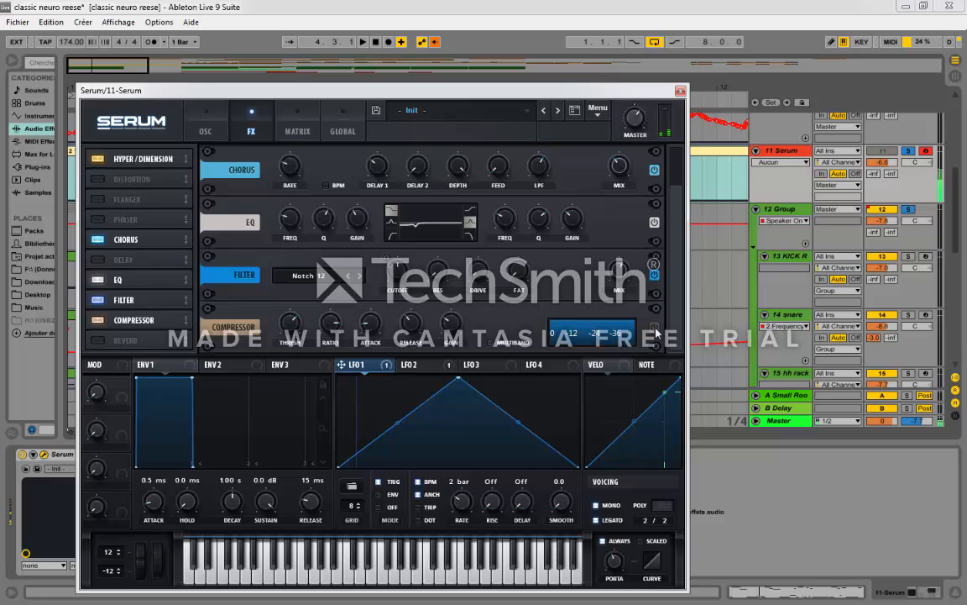
{"action": "left_click", "coordinate": [681, 92]}
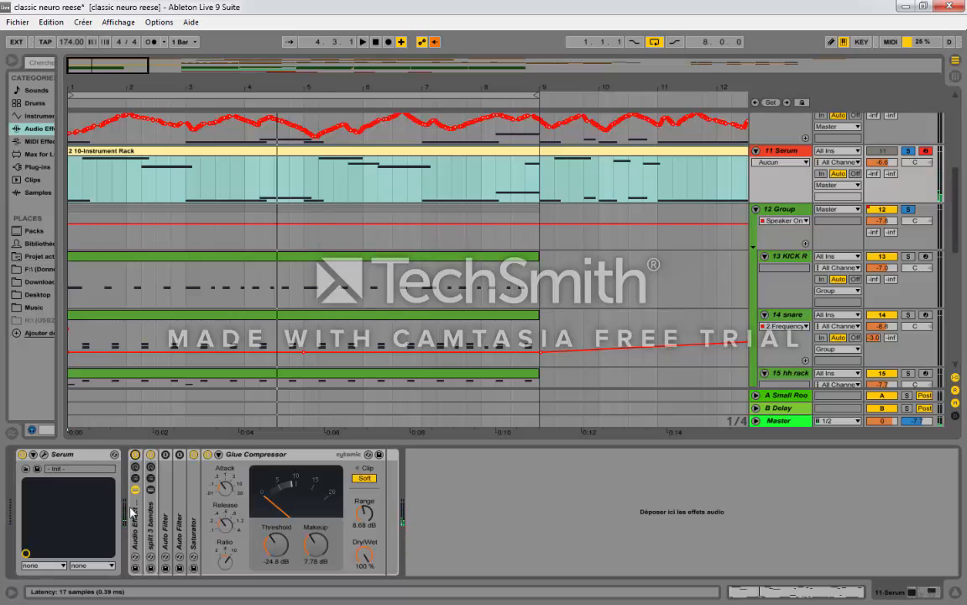
Step: Expand the "split 3 bandes" rack and look through its lo, mid and hi chains
{"action": "left_click", "coordinate": [152, 528]}
{"action": "double_click", "coordinate": [152, 527]}
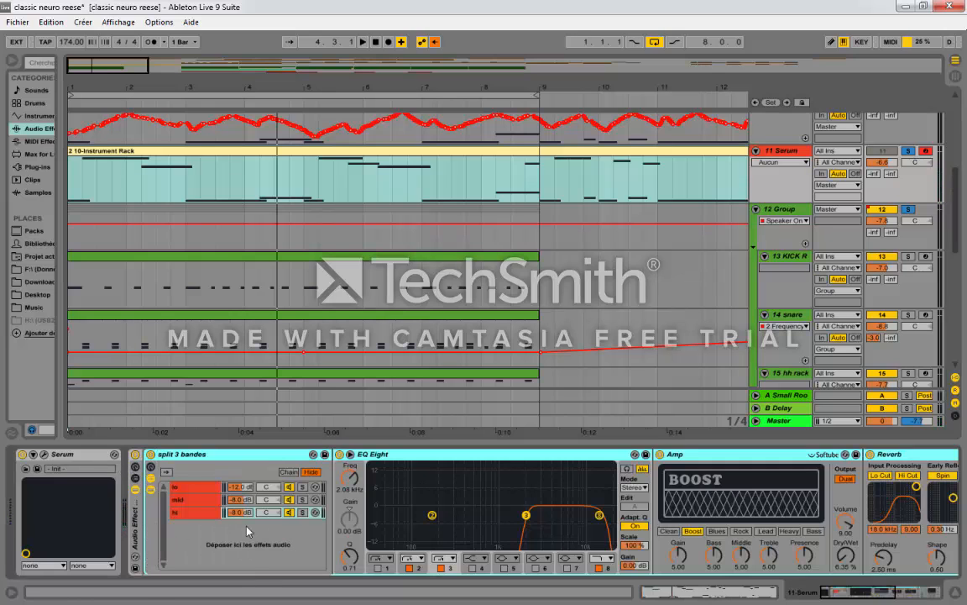
{"action": "left_click", "coordinate": [206, 488]}
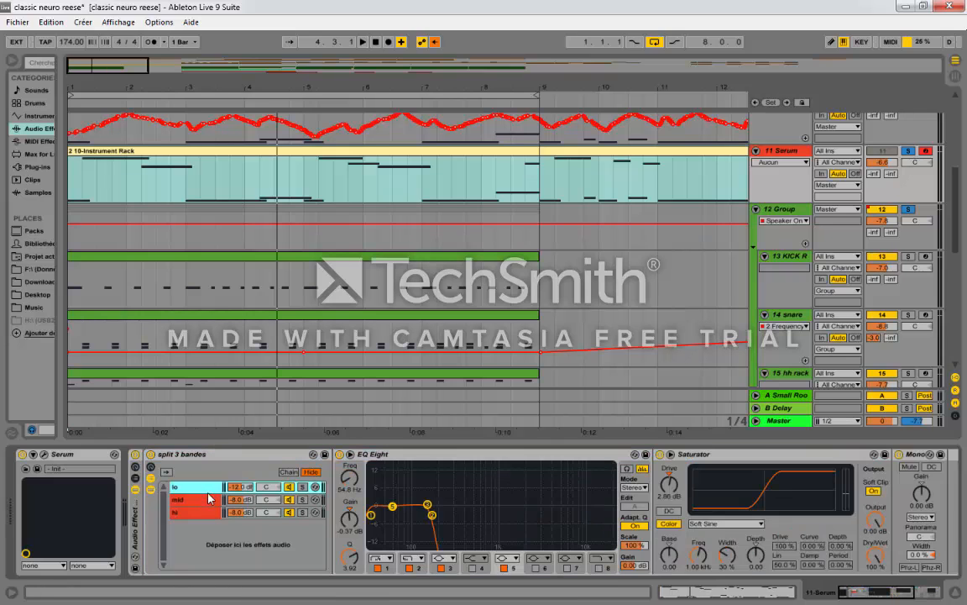
{"action": "left_click", "coordinate": [202, 499]}
{"action": "left_click", "coordinate": [202, 489]}
{"action": "left_click", "coordinate": [205, 514]}
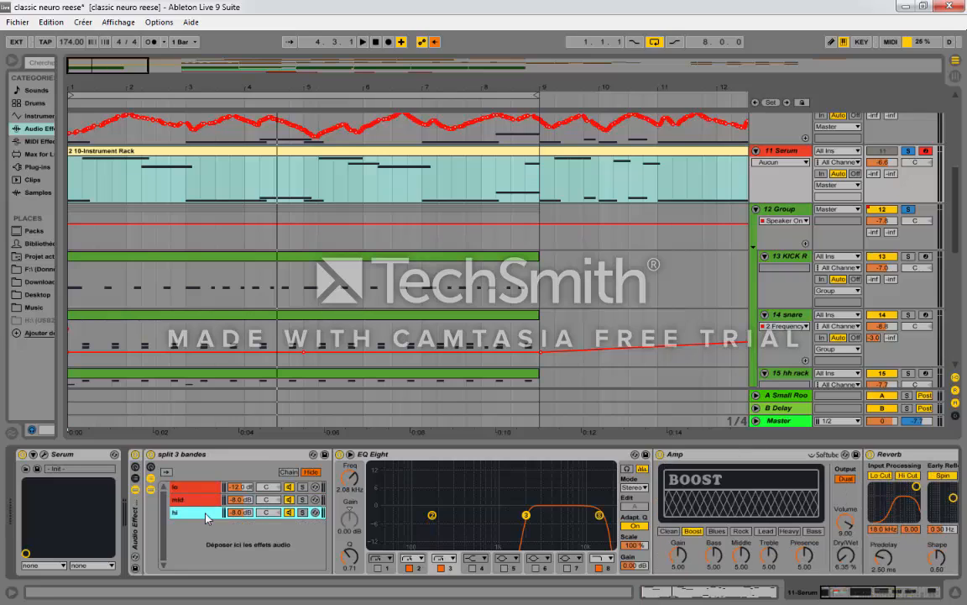
{"action": "left_click", "coordinate": [196, 489]}
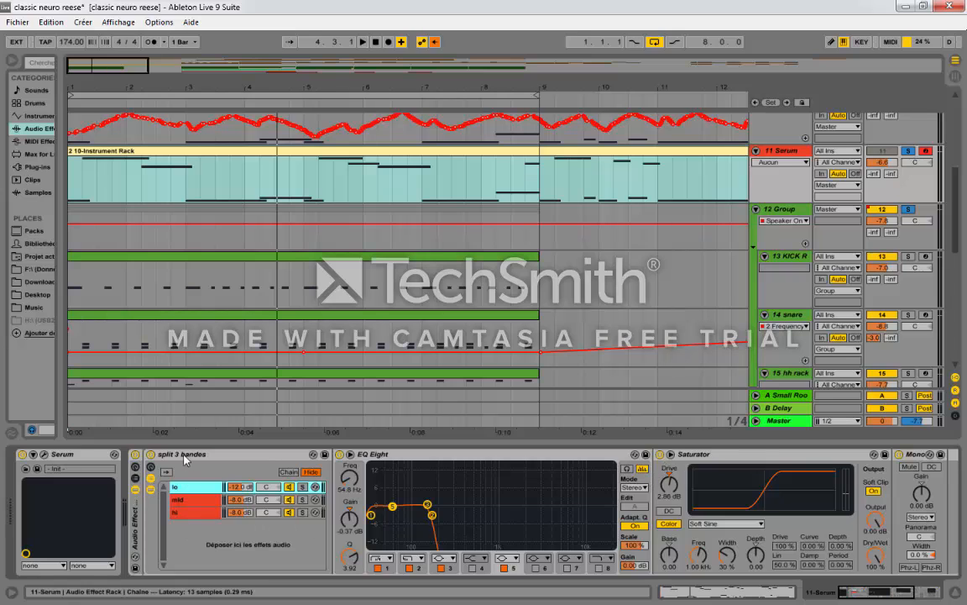
Step: Examine the mid chain's EQ Eight, Overdrive and Reverb, showing the Overdrive's filter frequency automation on the Serum track
{"action": "left_click", "coordinate": [189, 499]}
{"action": "left_click", "coordinate": [865, 595]}
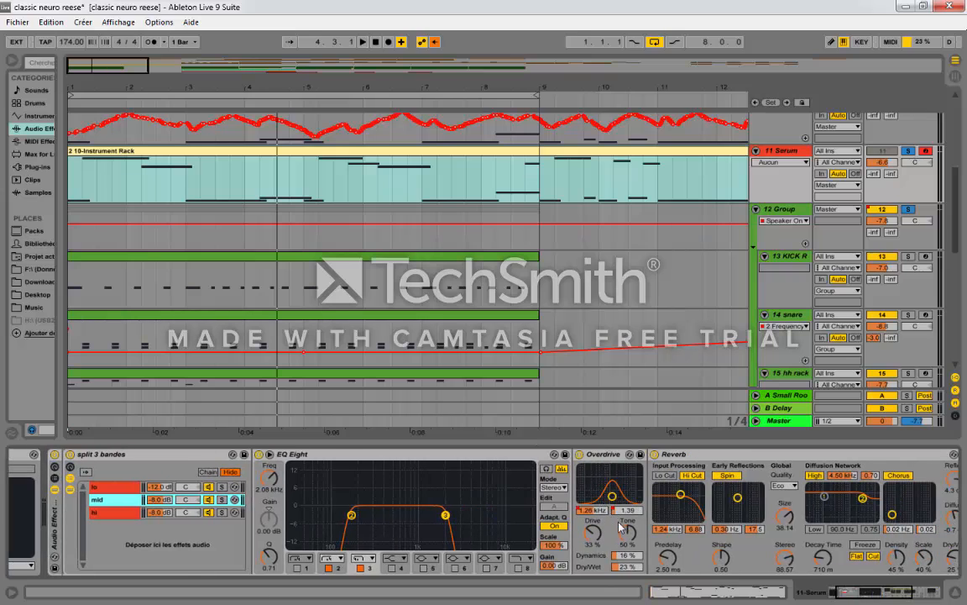
{"action": "right_click", "coordinate": [630, 485]}
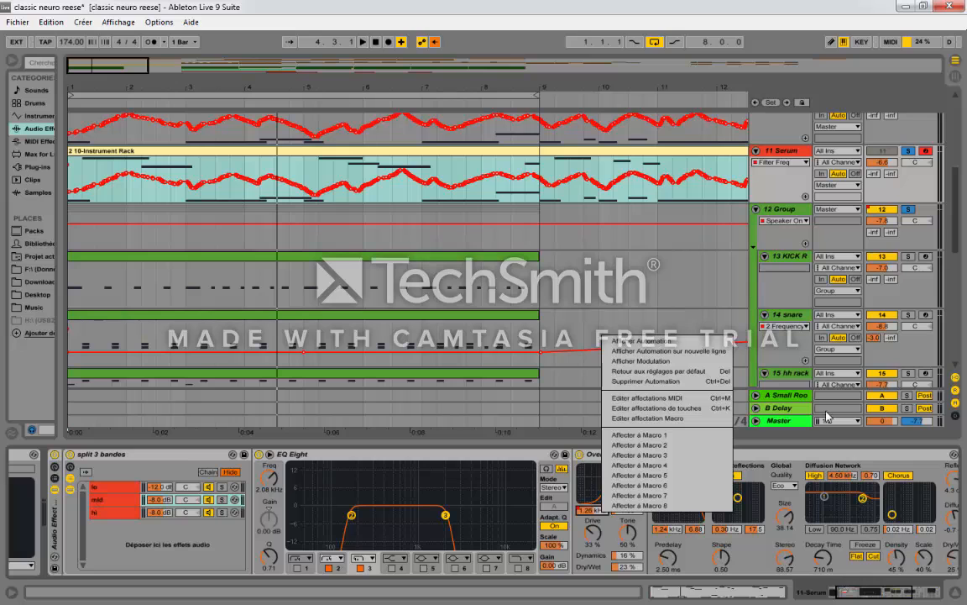
{"action": "left_click", "coordinate": [770, 461]}
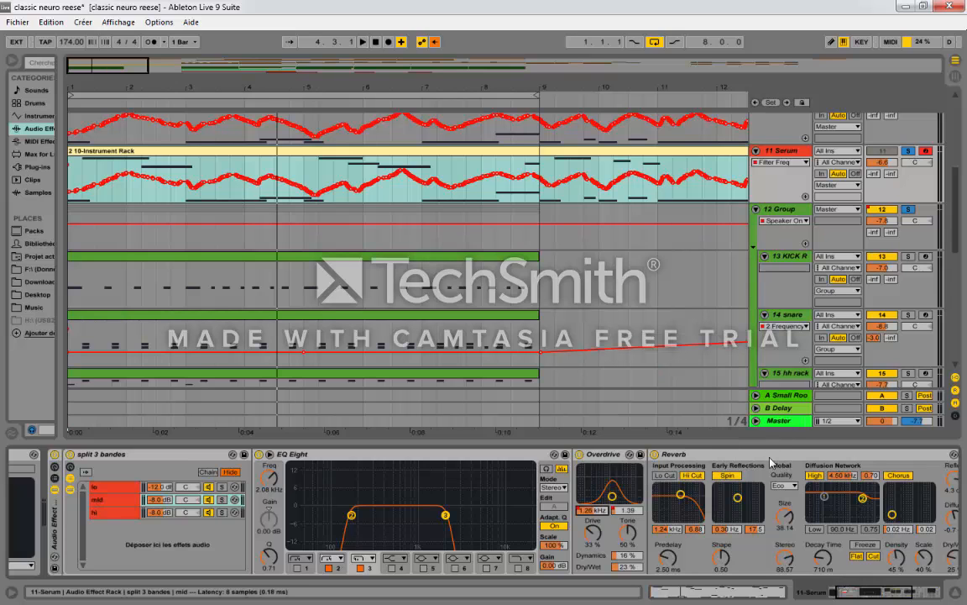
{"action": "left_click", "coordinate": [872, 595]}
{"action": "left_click_drag", "start_coordinate": [858, 595], "coordinate": [856, 596]}
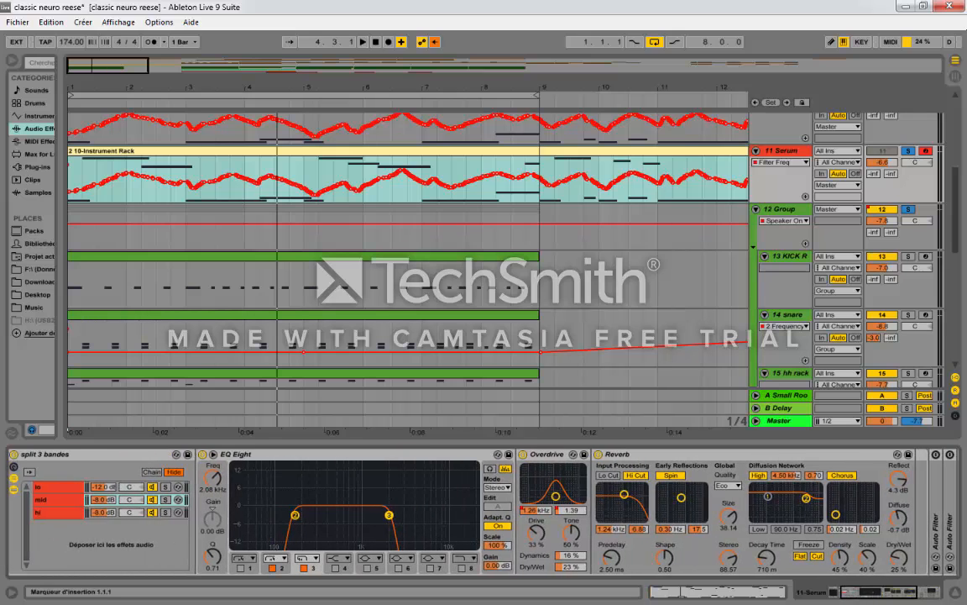
Step: Examine the hi chain's EQ Eight, Amp and Reverb settings
{"action": "left_click", "coordinate": [37, 512]}
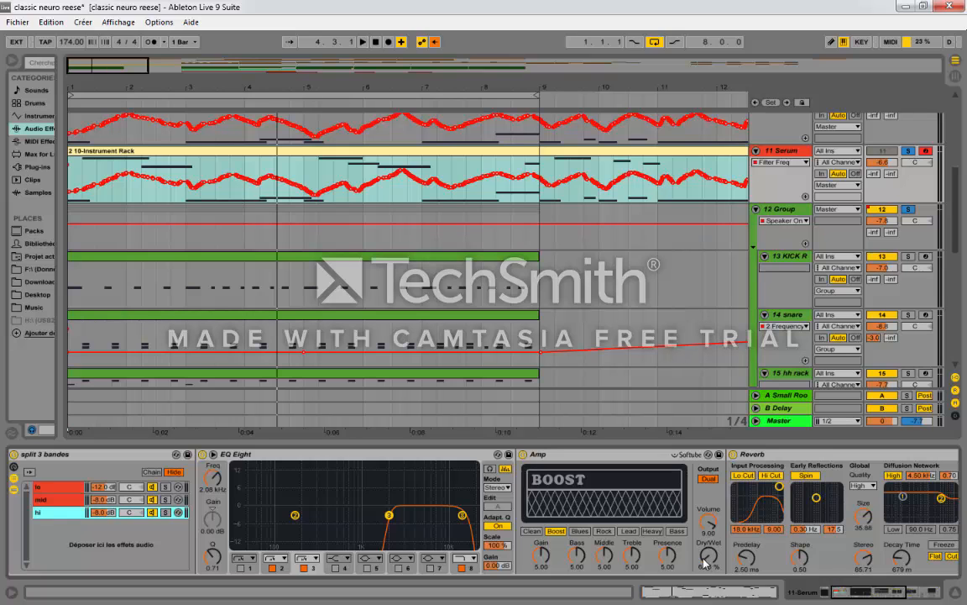
{"action": "scroll", "coordinate": [828, 576], "scroll_direction": "right", "scroll_amount": 4}
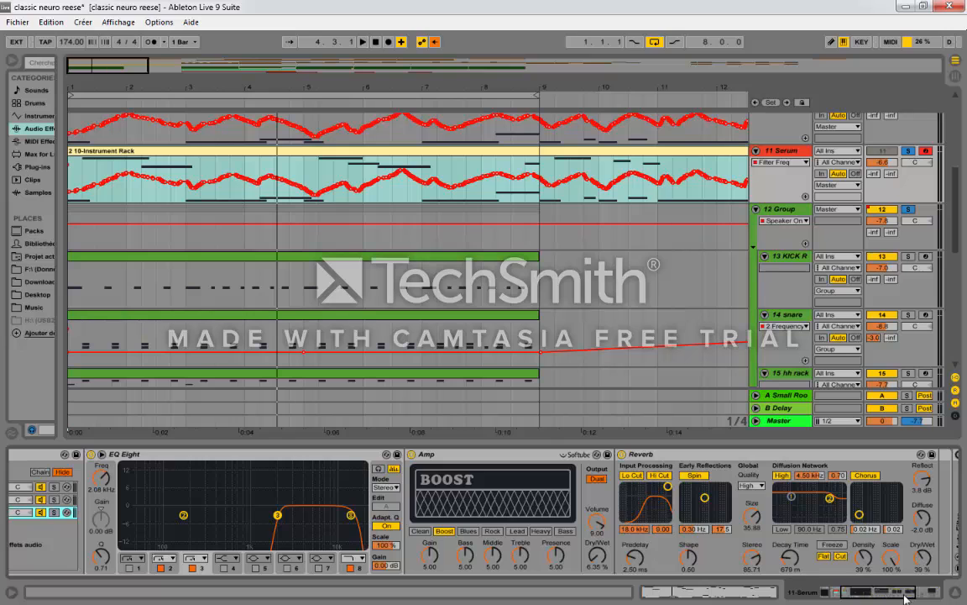
{"action": "left_click_drag", "start_coordinate": [896, 595], "coordinate": [865, 600]}
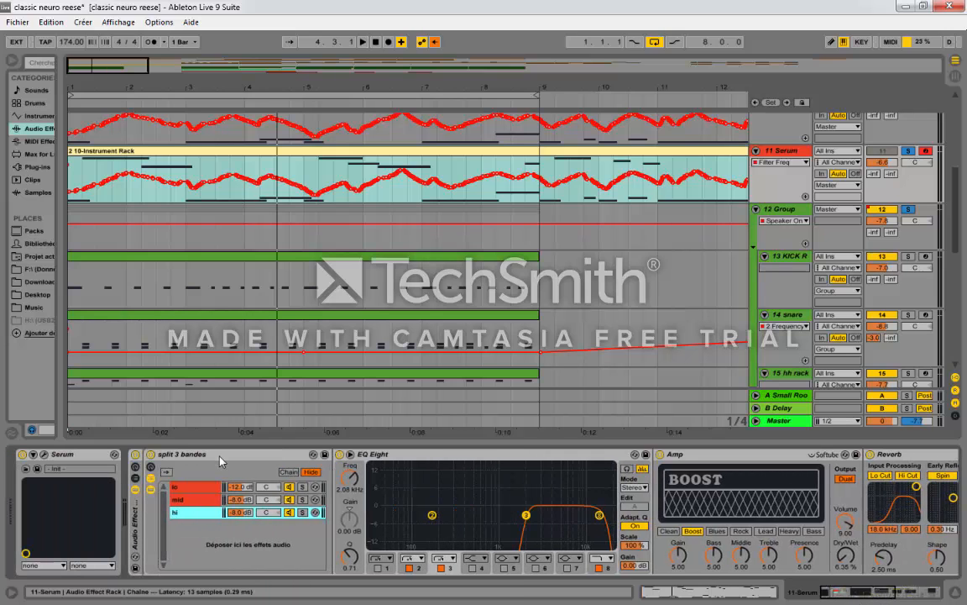
{"action": "left_click_drag", "start_coordinate": [828, 594], "coordinate": [843, 596]}
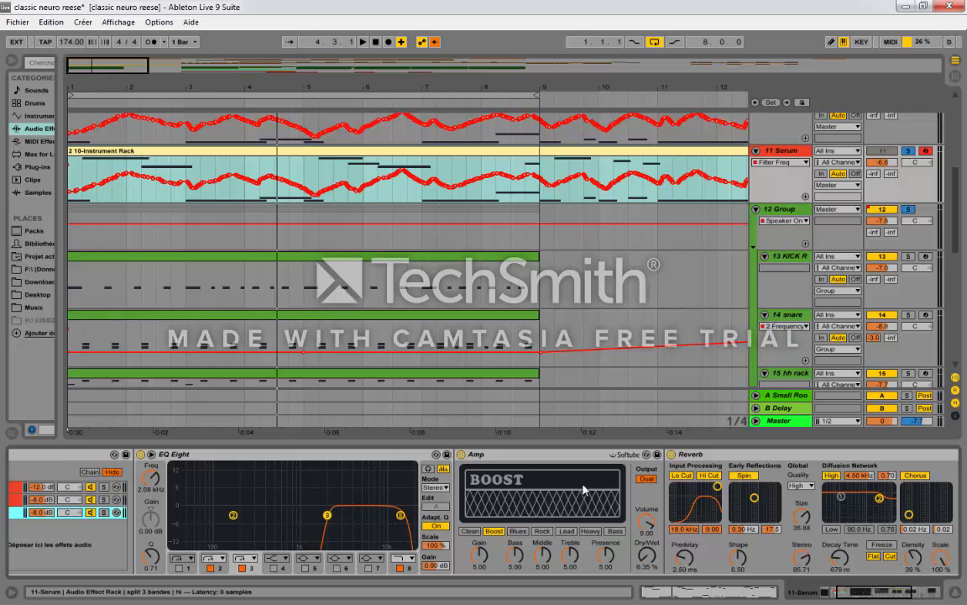
{"action": "left_click_drag", "start_coordinate": [897, 598], "coordinate": [854, 600]}
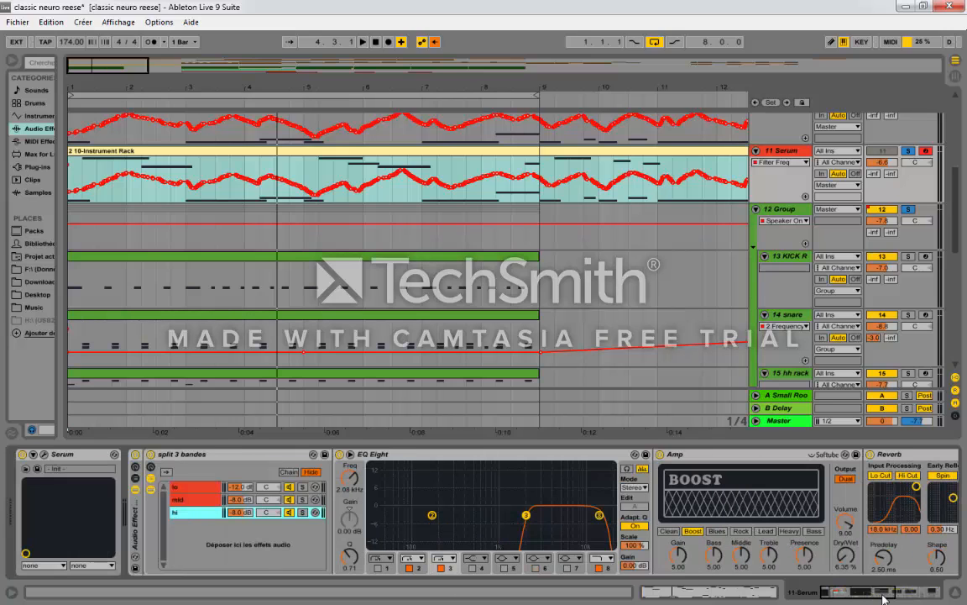
Step: Compare the EQ Eight crossover curves of the lo, mid and hi chains
{"action": "left_click", "coordinate": [196, 493]}
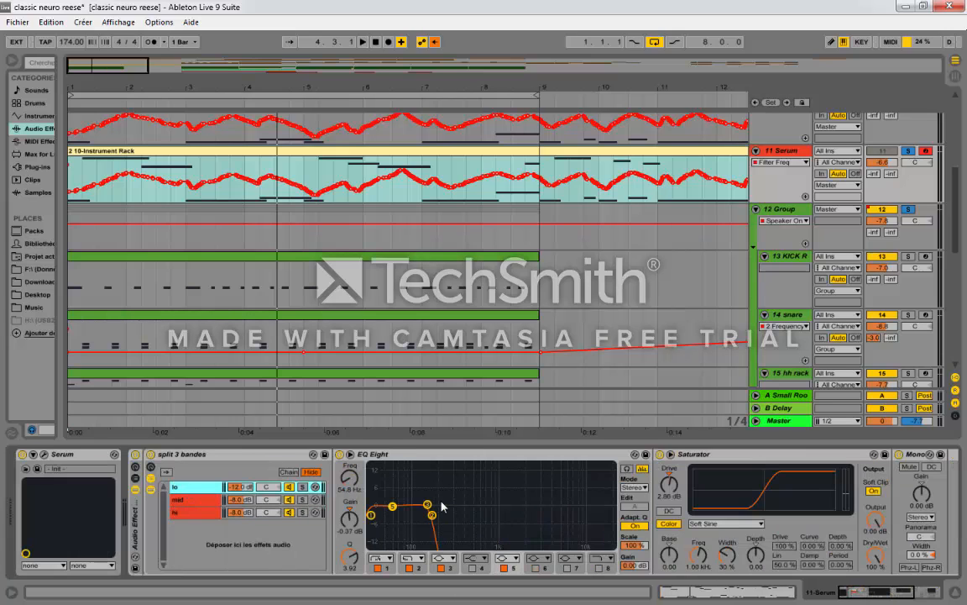
{"action": "left_click", "coordinate": [420, 570]}
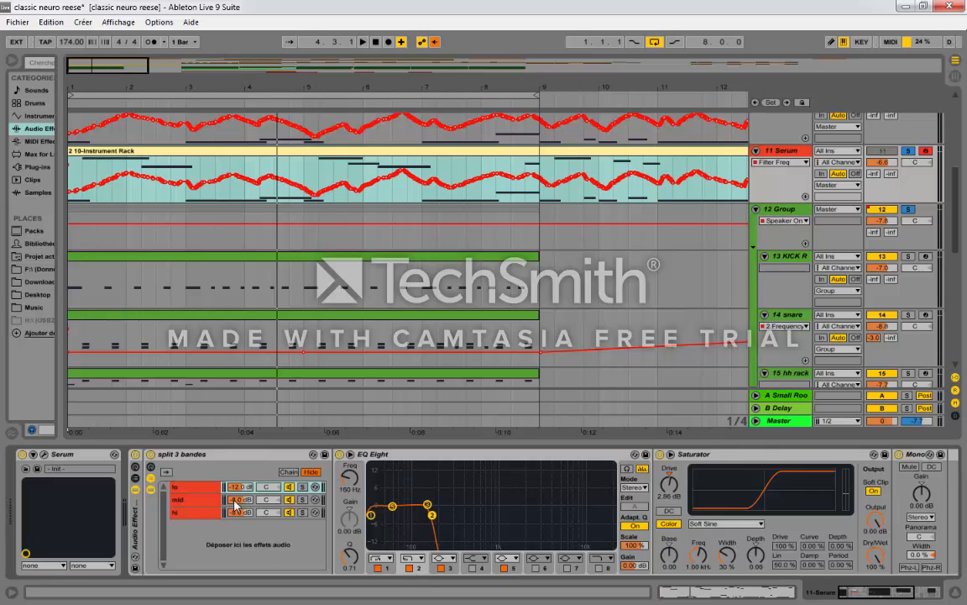
{"action": "left_click", "coordinate": [202, 500]}
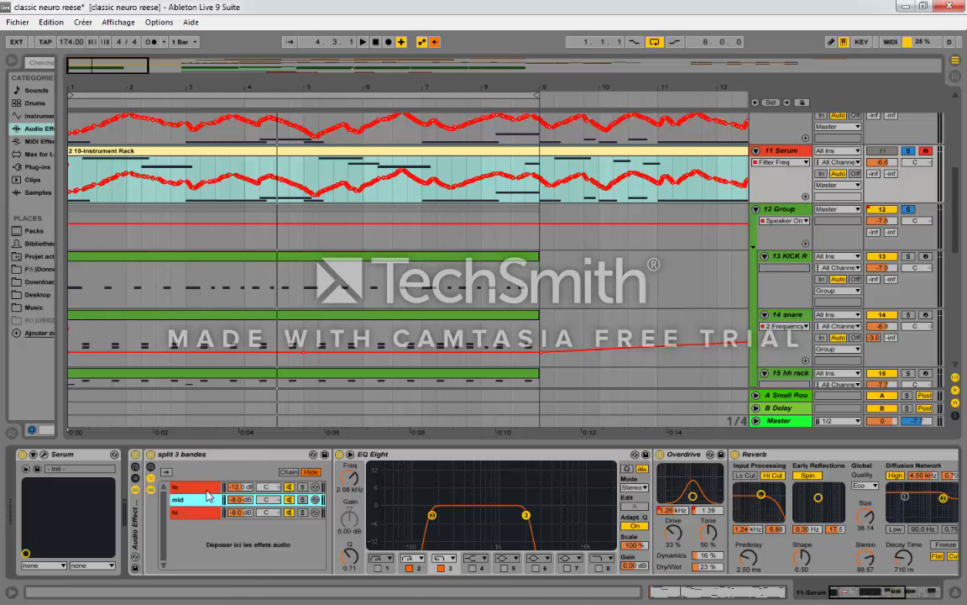
{"action": "left_click", "coordinate": [191, 512]}
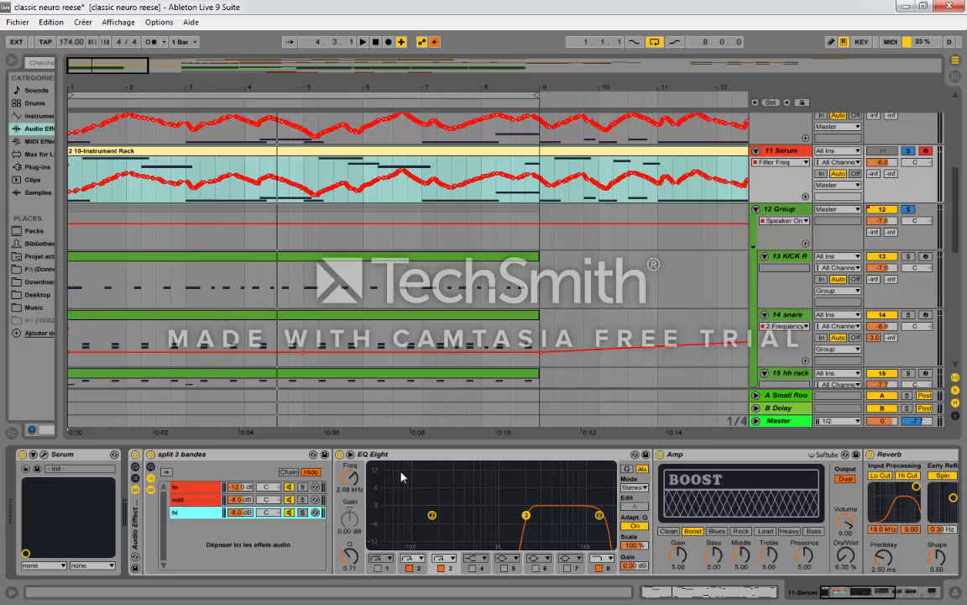
Step: Collapse the "split 3 bandes" rack and expand the two Auto Filters that follow it
{"action": "double_click", "coordinate": [197, 455]}
{"action": "double_click", "coordinate": [168, 521]}
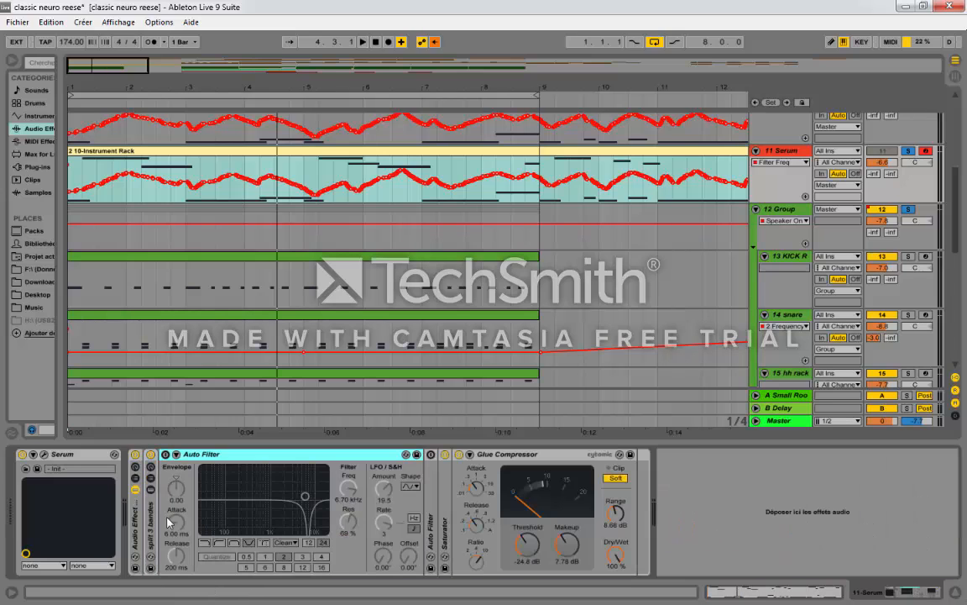
{"action": "double_click", "coordinate": [431, 481]}
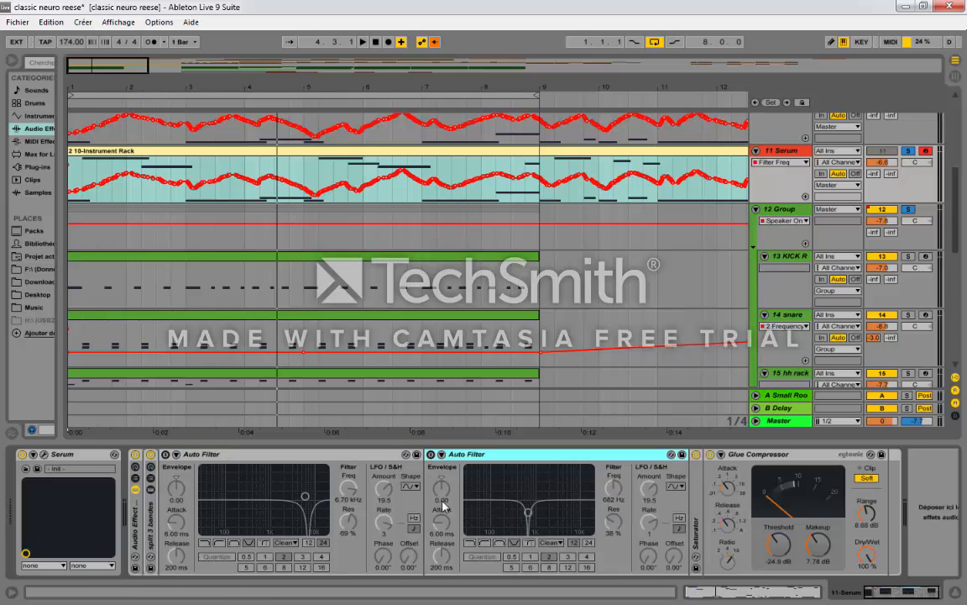
Step: Temporarily switch on both notch Auto Filters and switch them off again
{"action": "left_click", "coordinate": [165, 454]}
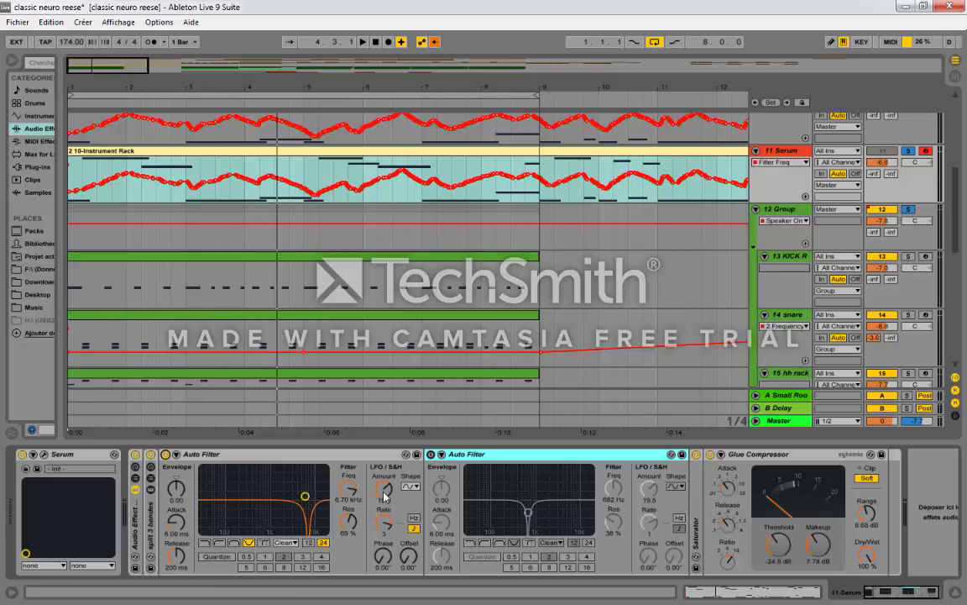
{"action": "left_click", "coordinate": [430, 454]}
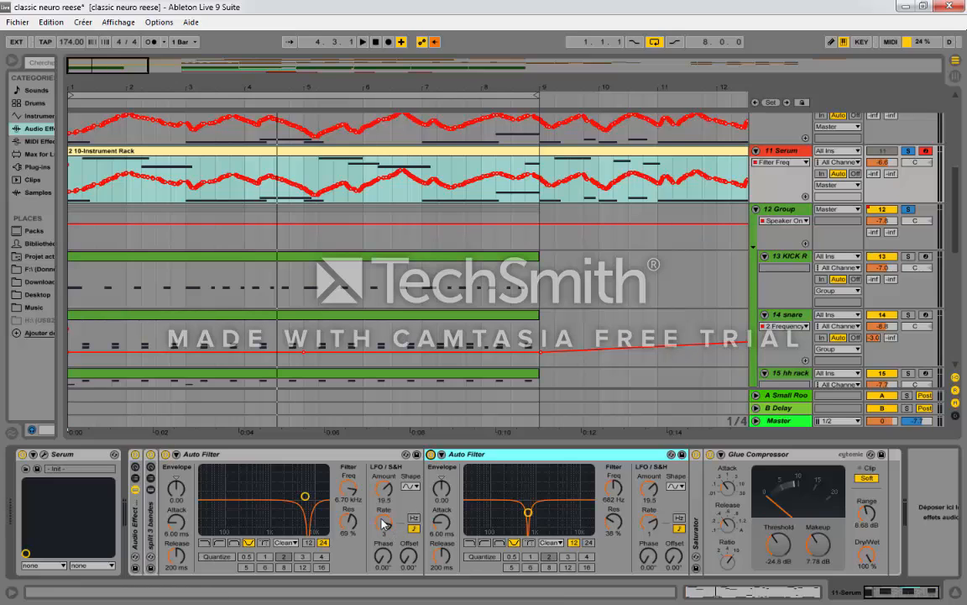
{"action": "left_click", "coordinate": [431, 454]}
{"action": "left_click", "coordinate": [166, 455]}
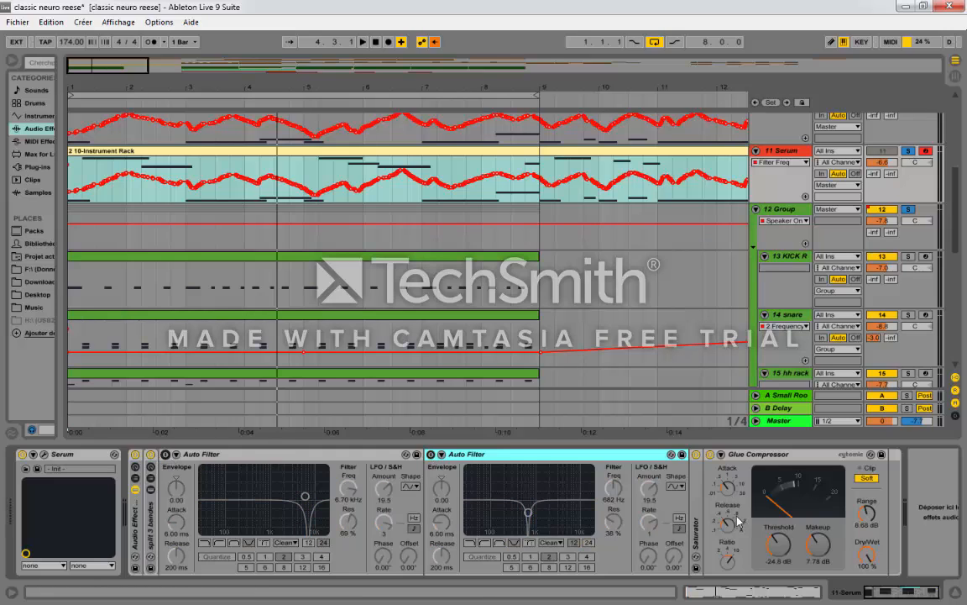
Step: Expand the Saturator and review its settings along with those of the Glue Compressor
{"action": "double_click", "coordinate": [696, 486]}
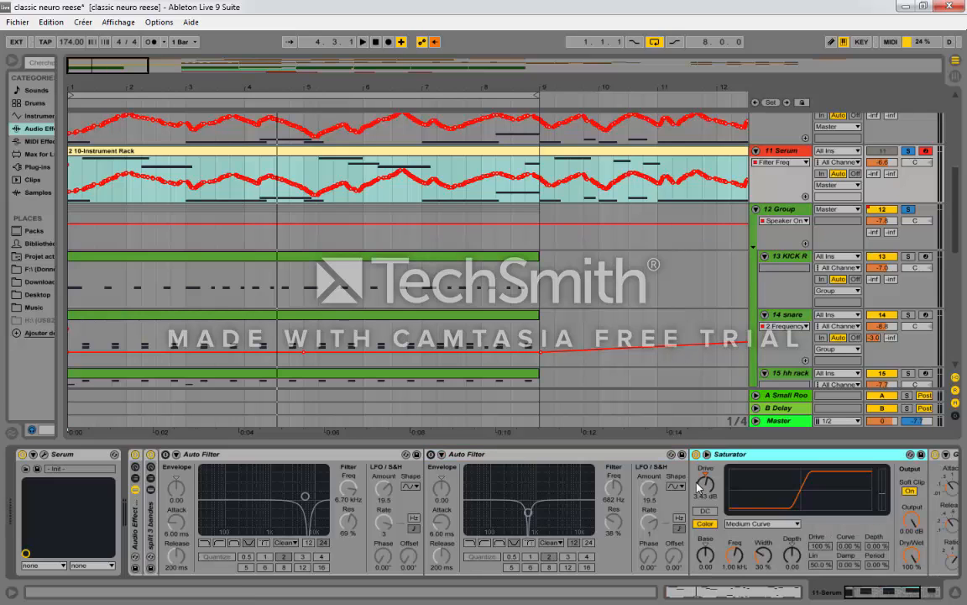
{"action": "left_click_drag", "start_coordinate": [913, 594], "coordinate": [931, 594]}
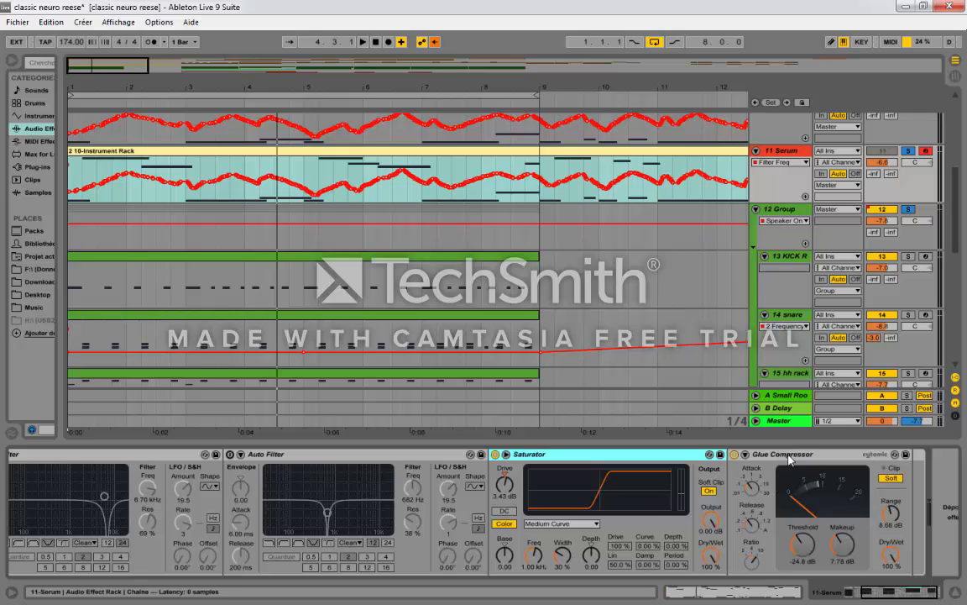
{"action": "left_click_drag", "start_coordinate": [865, 594], "coordinate": [848, 594]}
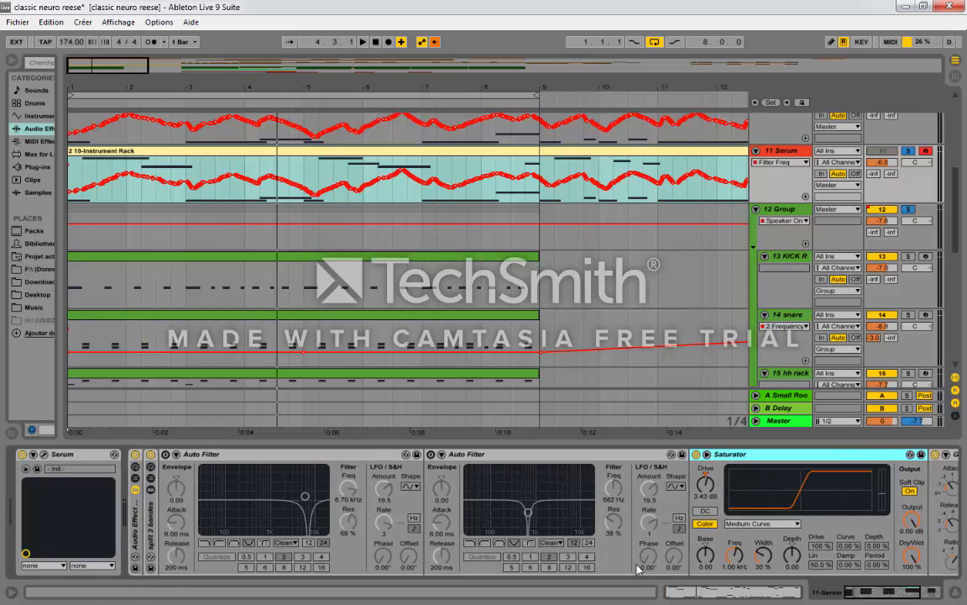
Step: Play the arrangement with the audio effect rack bypassed, stop playback and re-enable the rack
{"action": "left_click", "coordinate": [135, 455]}
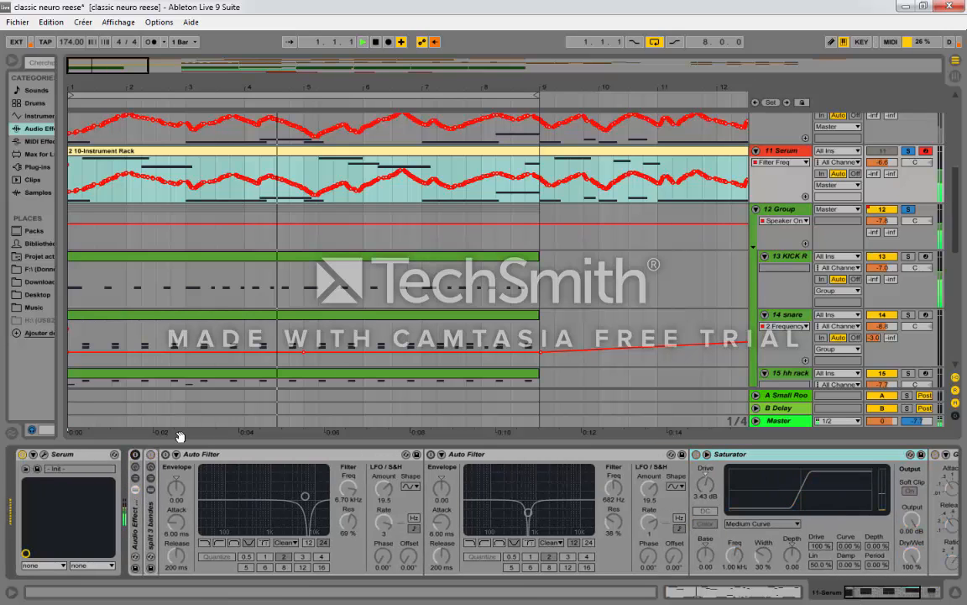
{"action": "key", "text": "space"}
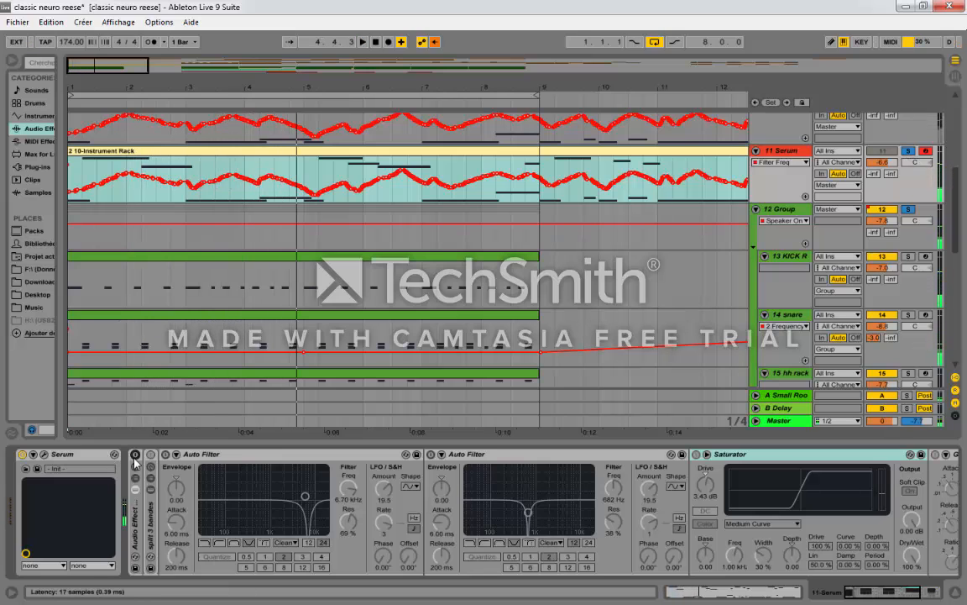
{"action": "left_click", "coordinate": [892, 596]}
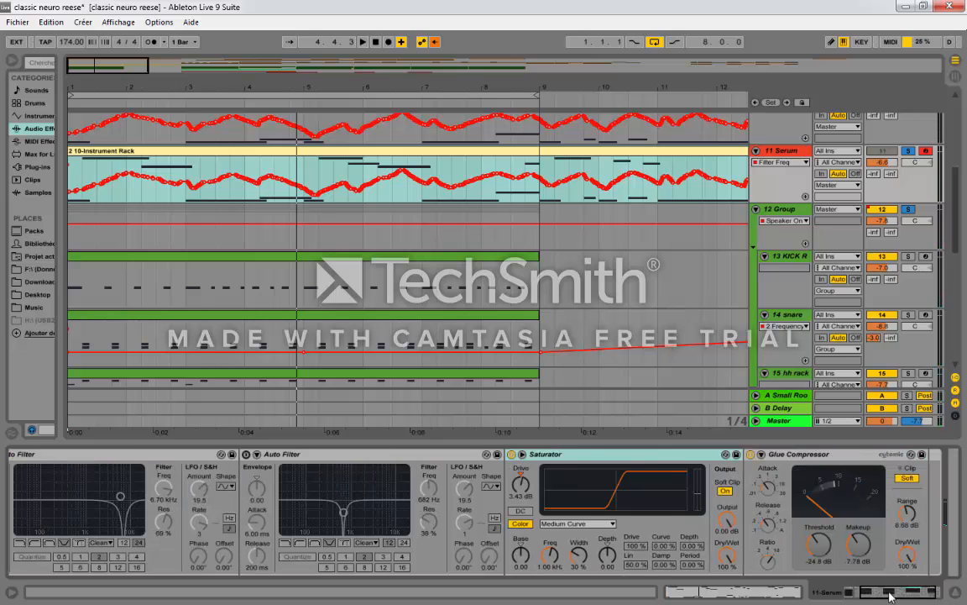
Step: Play the arrangement with only the Serum track soloed and switch on both of its notch Auto Filters
{"action": "key", "text": "space"}
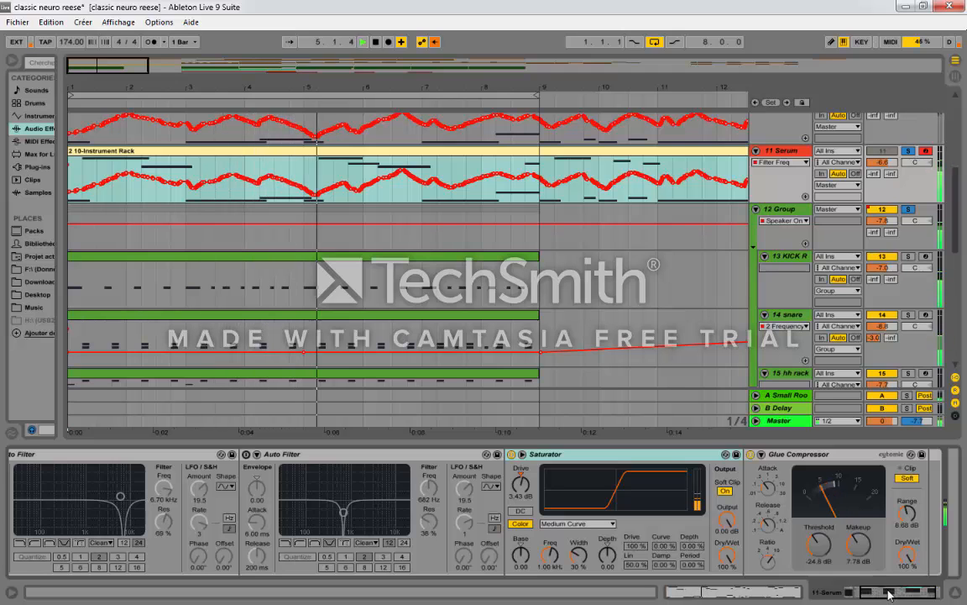
{"action": "left_click_drag", "start_coordinate": [890, 593], "coordinate": [871, 593]}
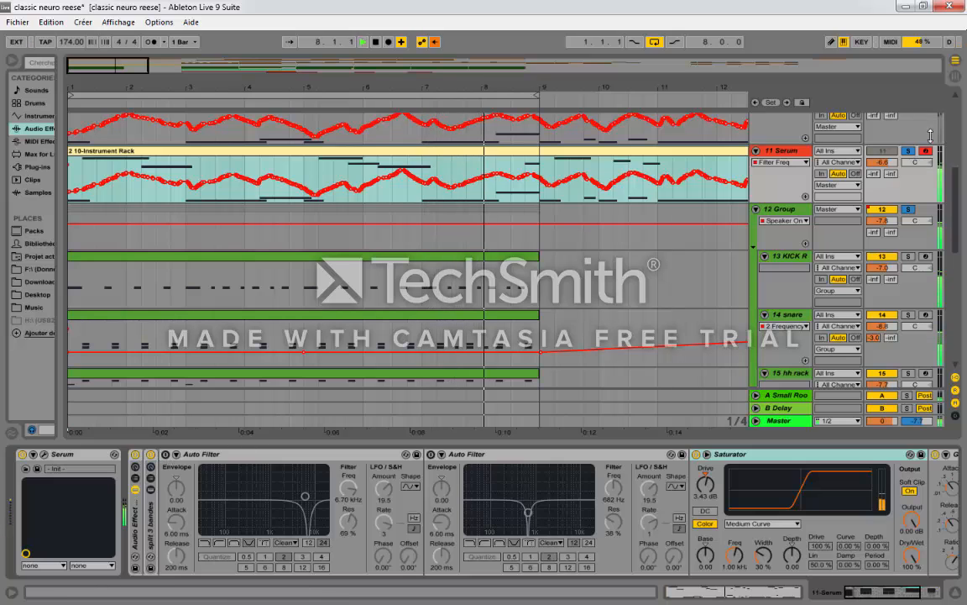
{"action": "left_click", "coordinate": [906, 152]}
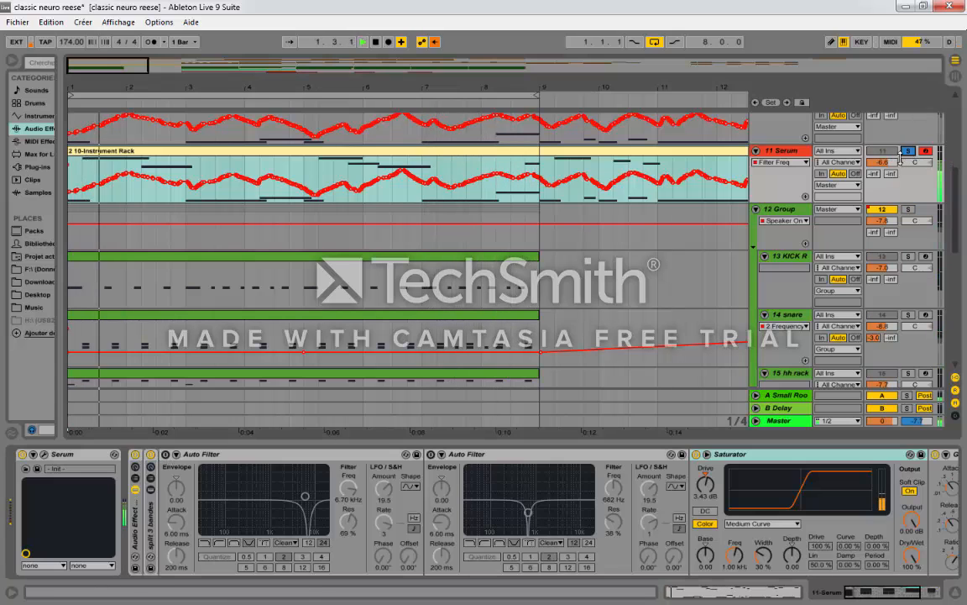
{"action": "left_click", "coordinate": [165, 454]}
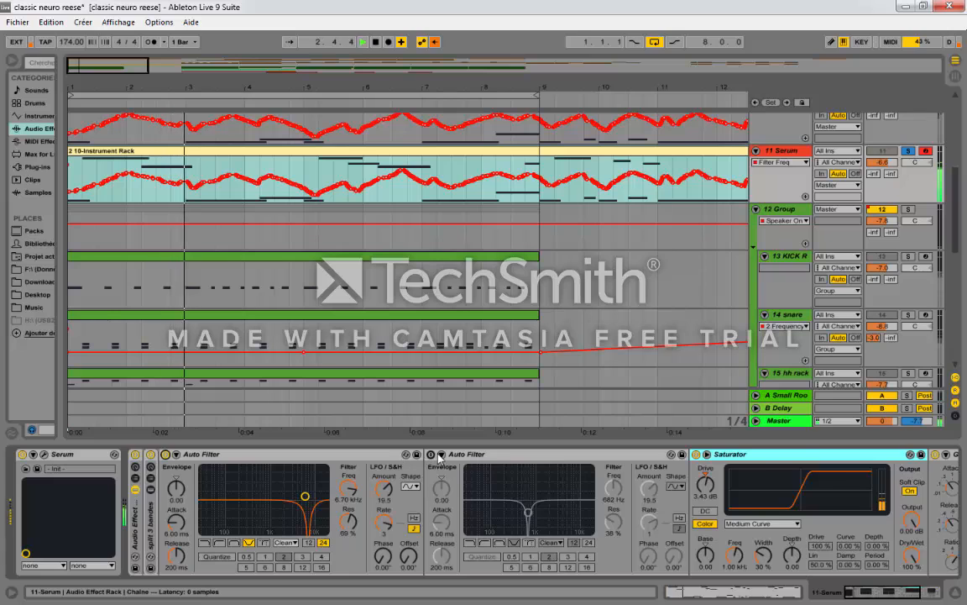
{"action": "left_click", "coordinate": [431, 454]}
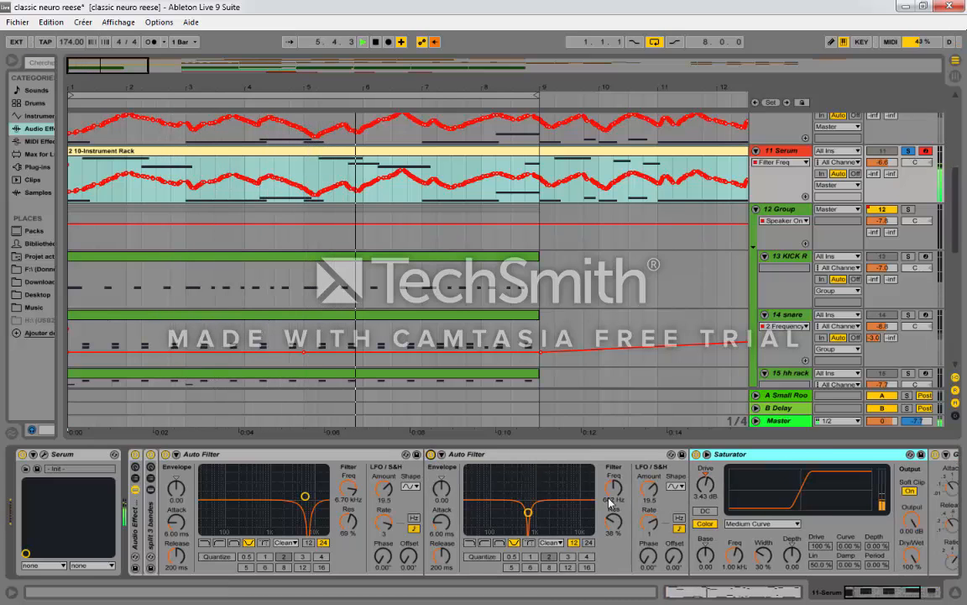
Step: Compare the bass with the Audio Effect Rack bypassed and active during playback, leaving the rack enabled
{"action": "left_click", "coordinate": [929, 593]}
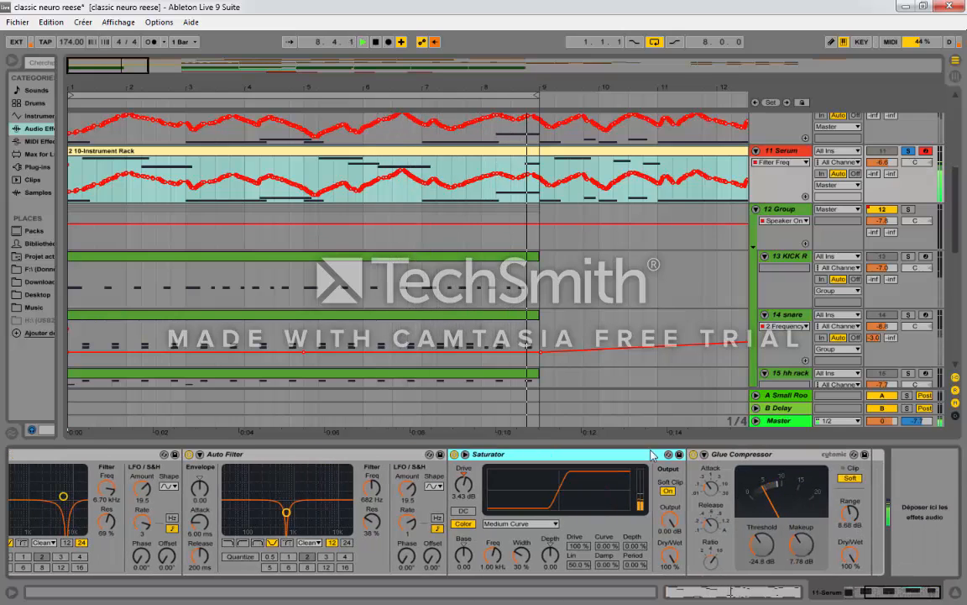
{"action": "left_click", "coordinate": [864, 593]}
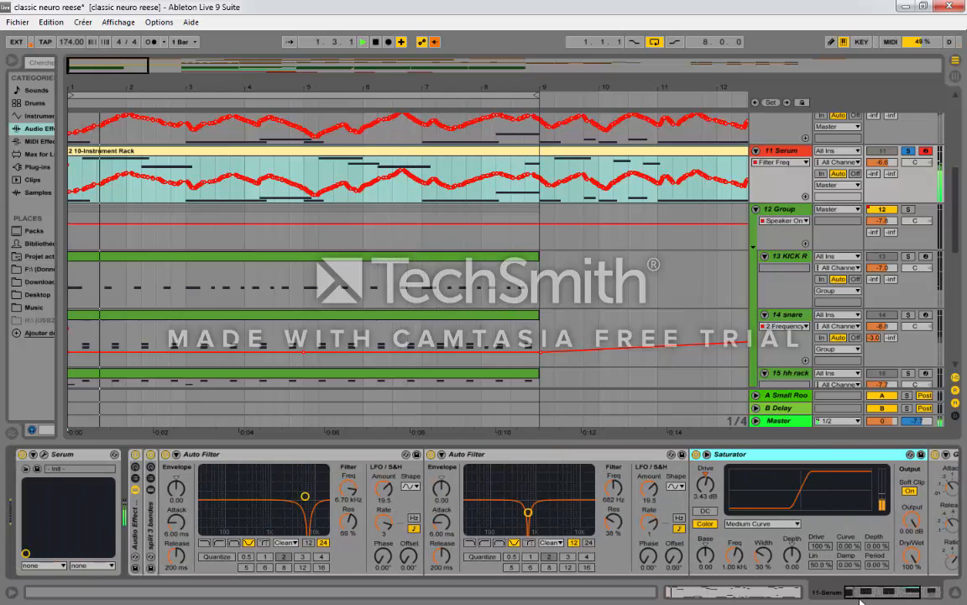
{"action": "left_click", "coordinate": [135, 454]}
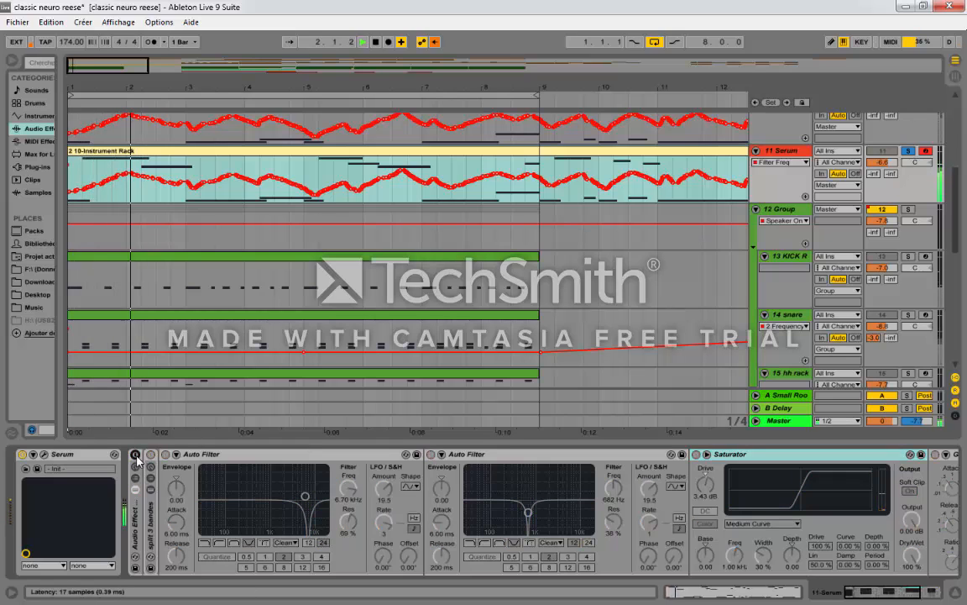
{"action": "left_click", "coordinate": [136, 455]}
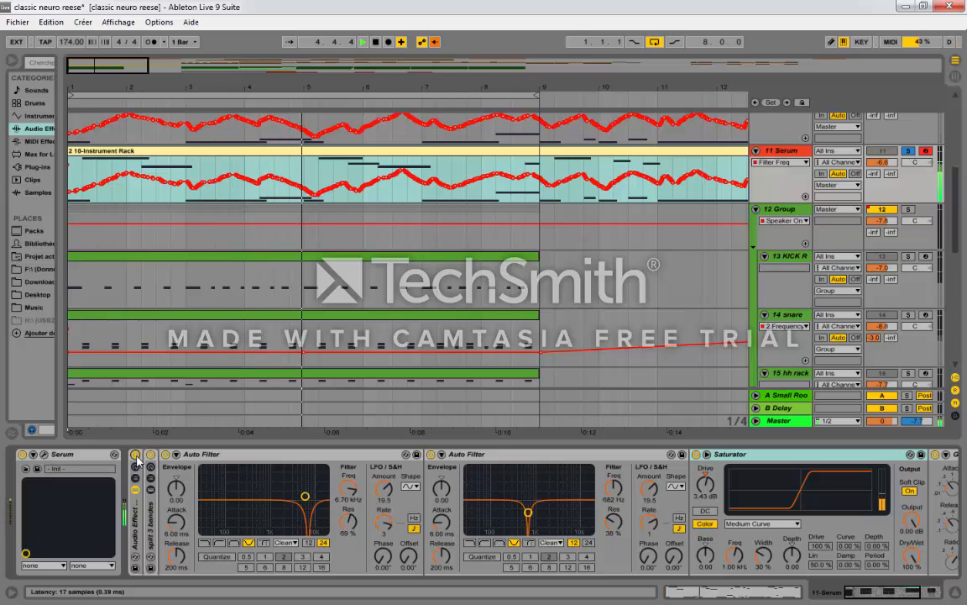
{"action": "left_click", "coordinate": [135, 454]}
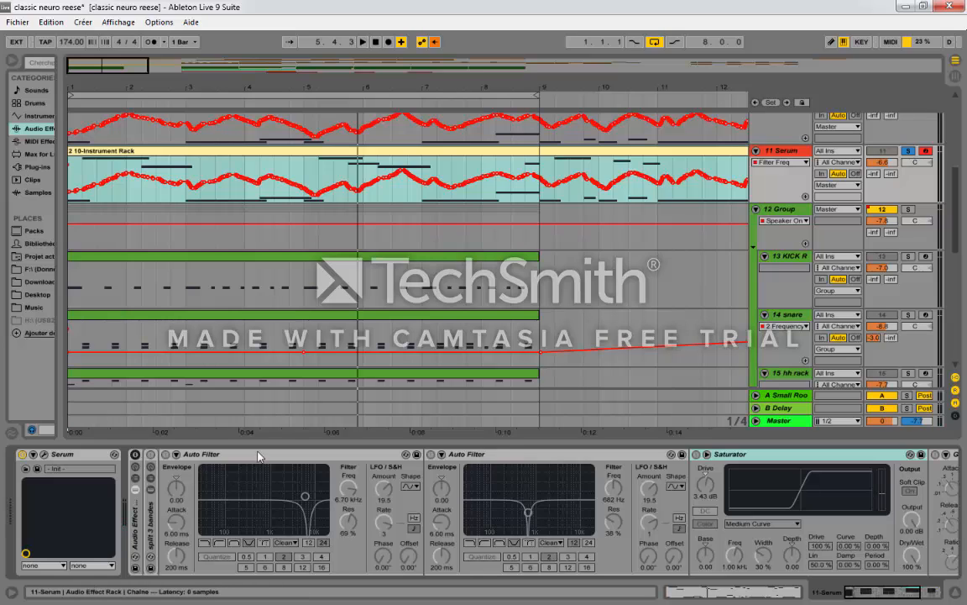
{"action": "mouse_move", "coordinate": [884, 591]}
{"action": "left_mouse_down"}
{"action": "mouse_move", "coordinate": [919, 592]}
{"action": "mouse_move", "coordinate": [873, 591]}
{"action": "mouse_move", "coordinate": [931, 593]}
{"action": "mouse_move", "coordinate": [857, 589]}
{"action": "mouse_move", "coordinate": [900, 592]}
{"action": "left_mouse_up"}
{"action": "left_click", "coordinate": [135, 455]}
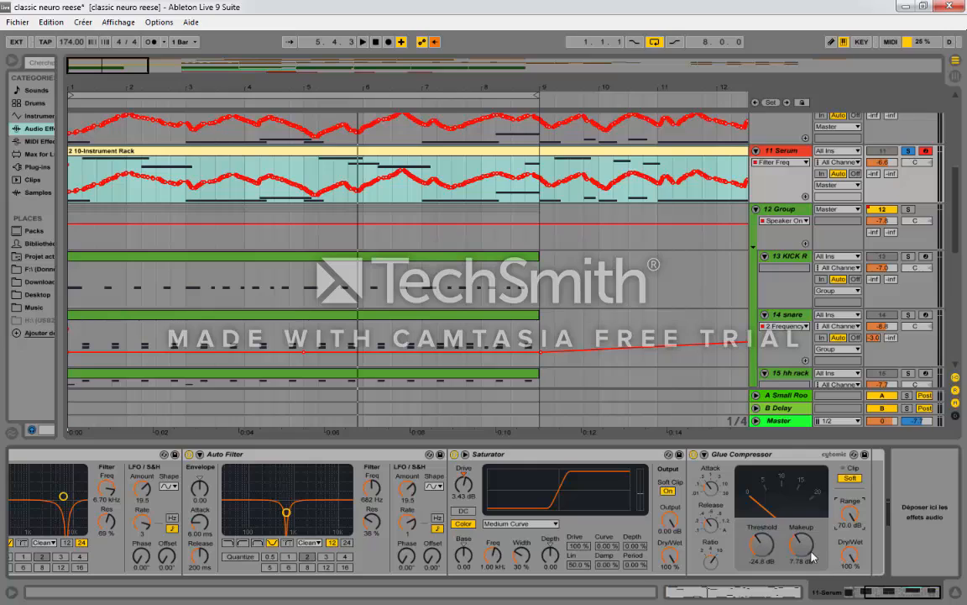
Step: Reset the Glue Compressor's makeup and threshold to 0 dB and adjust its attack and ratio
{"action": "left_click_drag", "start_coordinate": [807, 550], "coordinate": [807, 600]}
{"action": "left_click_drag", "start_coordinate": [762, 543], "coordinate": [758, 445]}
{"action": "left_click_drag", "start_coordinate": [716, 493], "coordinate": [716, 472]}
{"action": "left_click_drag", "start_coordinate": [713, 544], "coordinate": [713, 538]}
{"action": "key", "text": "space"}
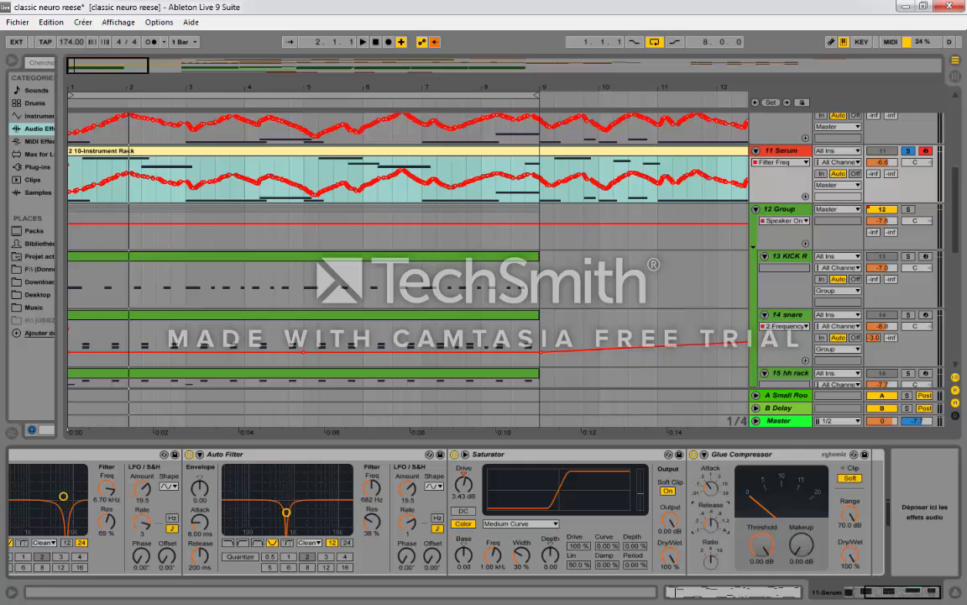
{"action": "left_click", "coordinate": [711, 561]}
{"action": "left_click", "coordinate": [738, 454]}
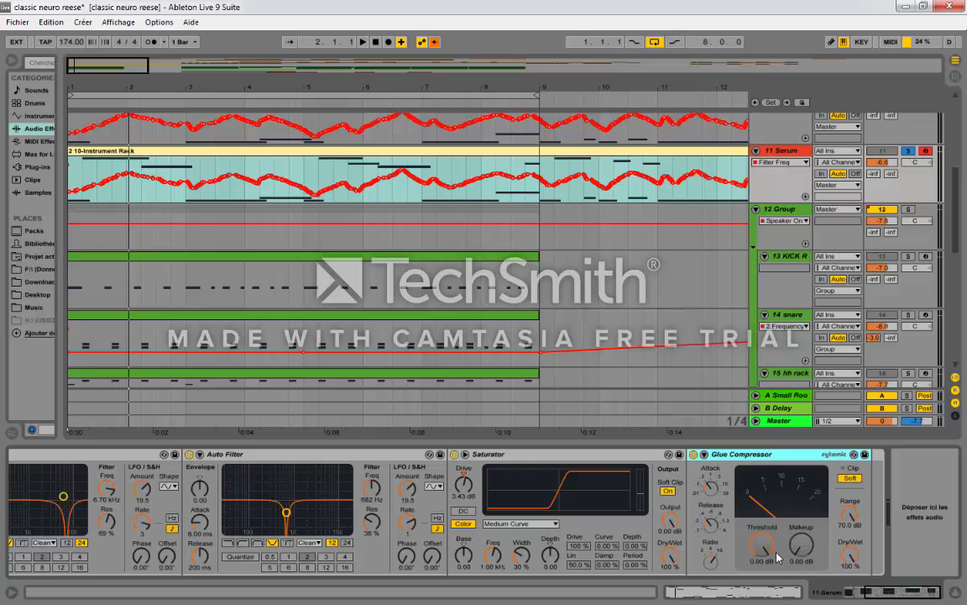
Step: Lower the Glue Compressor's threshold to -27.3 dB during playback and raise its makeup gain to 14.4 dB
{"action": "left_click_drag", "start_coordinate": [766, 548], "coordinate": [766, 561]}
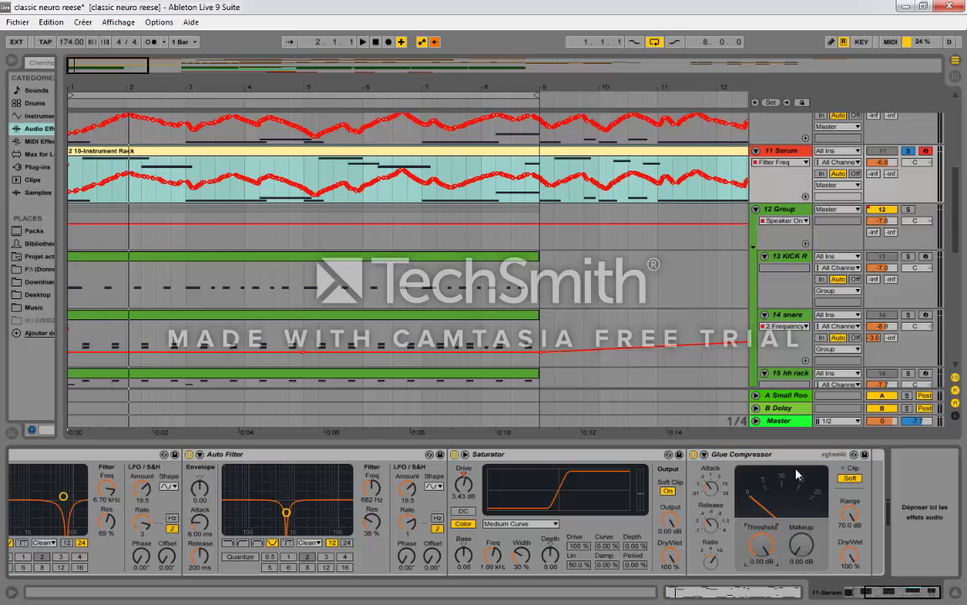
{"action": "key", "text": "space"}
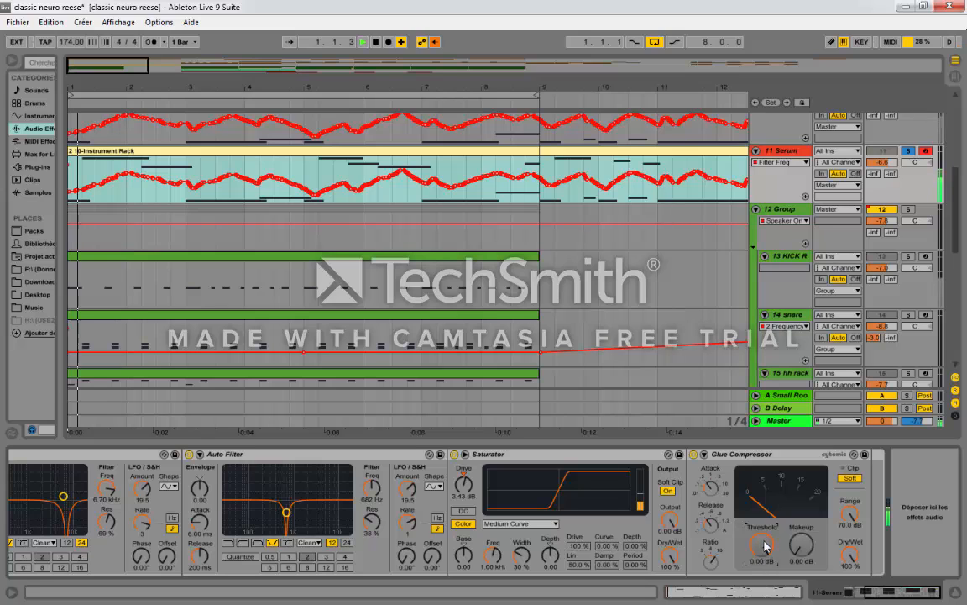
{"action": "left_click_drag", "start_coordinate": [766, 546], "coordinate": [805, 538]}
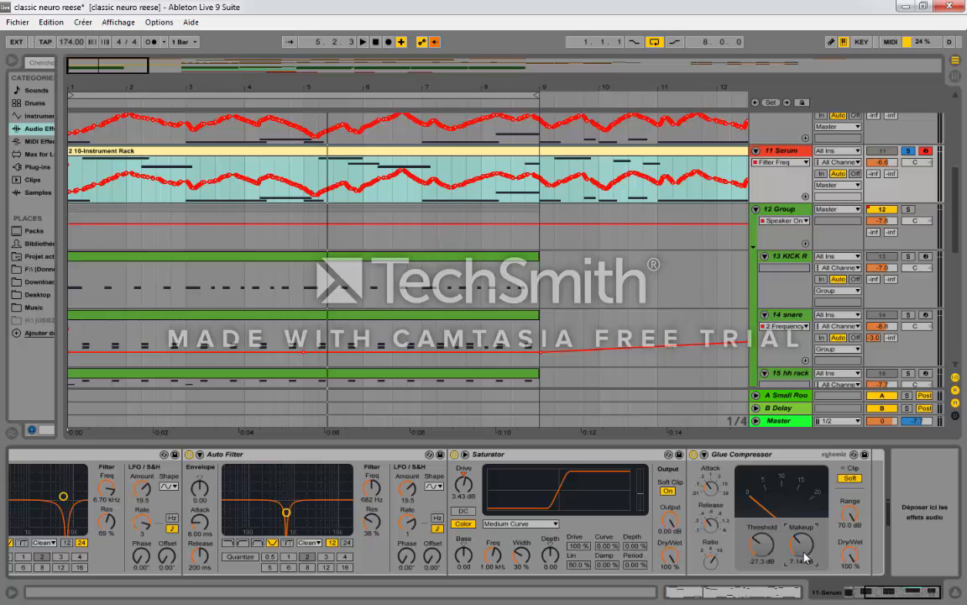
{"action": "key", "text": "space"}
{"action": "left_click_drag", "start_coordinate": [805, 557], "coordinate": [805, 529]}
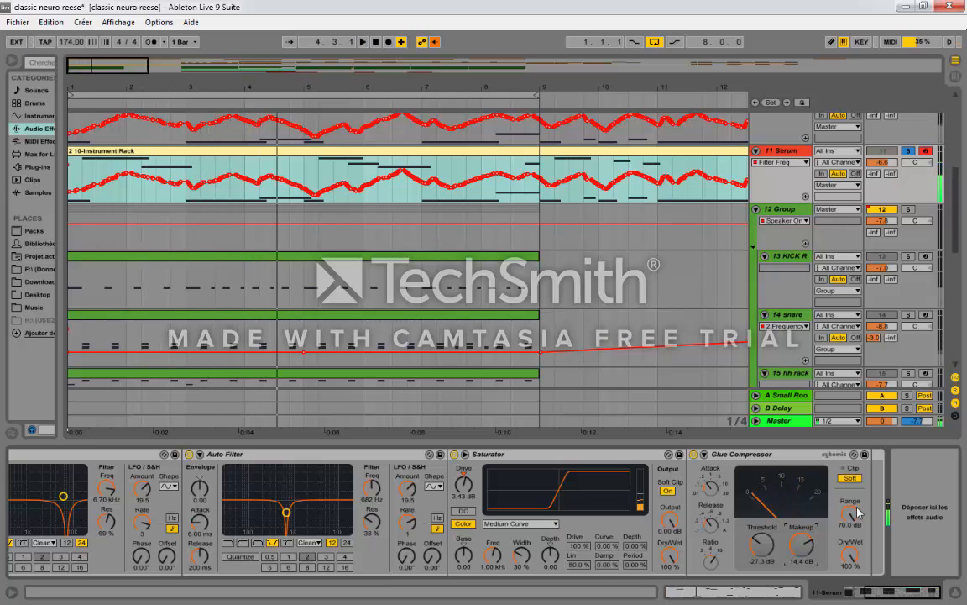
Step: Try different Range amounts on the Glue Compressor during playback and settle on 6.38 dB
{"action": "left_click_drag", "start_coordinate": [850, 514], "coordinate": [850, 546]}
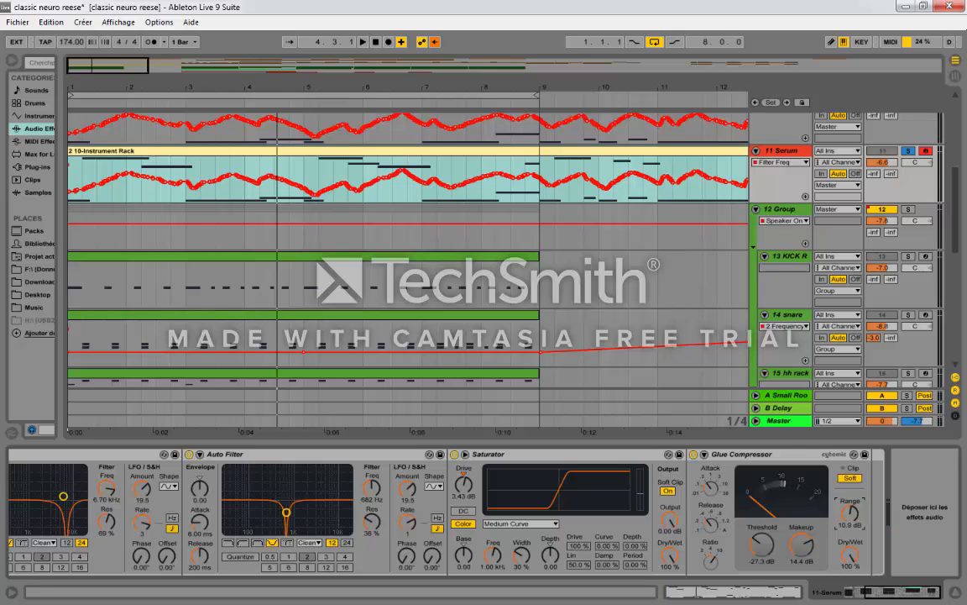
{"action": "left_click_drag", "start_coordinate": [850, 514], "coordinate": [850, 502]}
{"action": "left_click", "coordinate": [764, 455]}
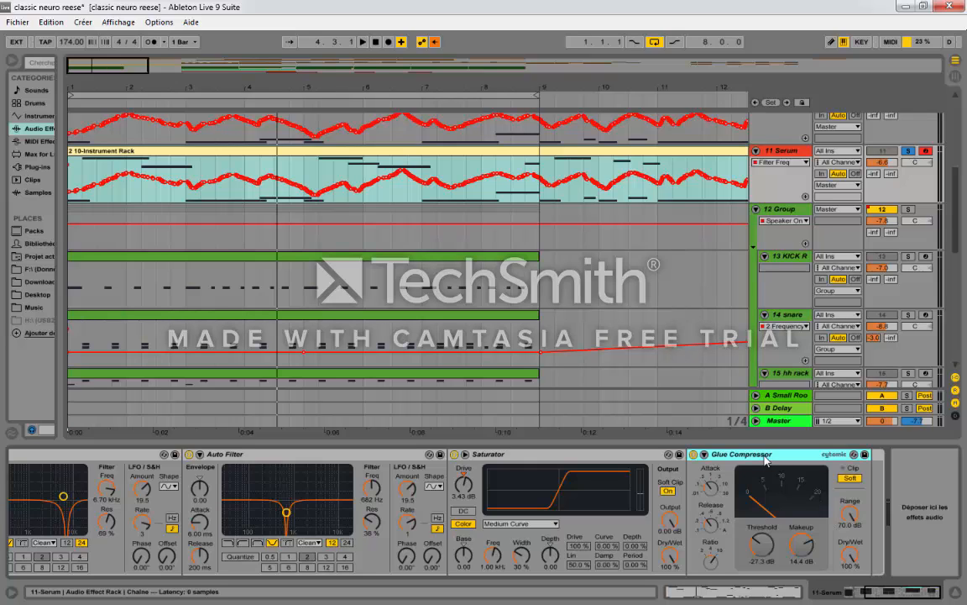
{"action": "key", "text": "space"}
{"action": "left_click_drag", "start_coordinate": [852, 515], "coordinate": [852, 589]}
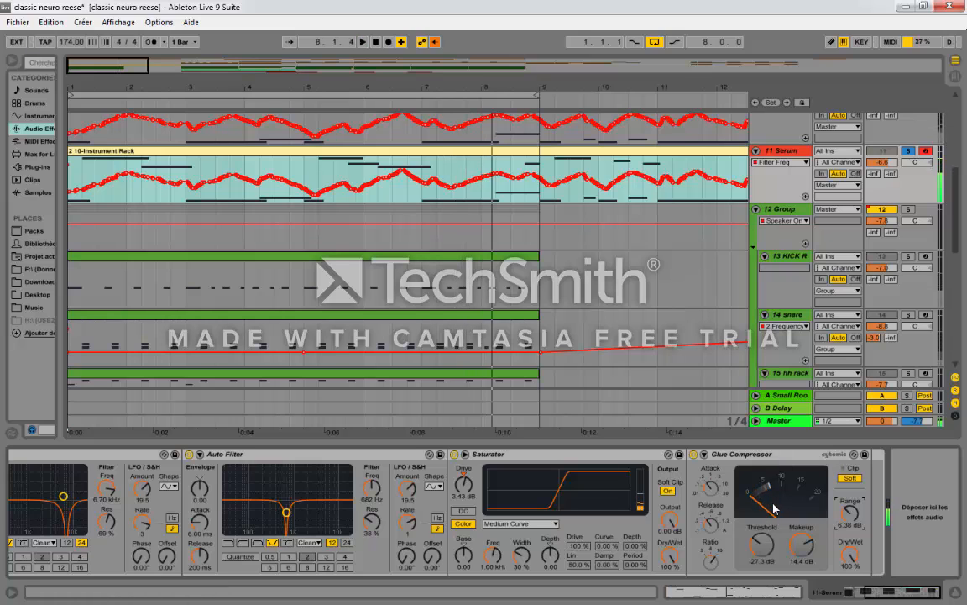
Step: Play the soloed Serum bass with the Audio Effect Rack bypassed, and re-enable the rack to compare
{"action": "left_click_drag", "start_coordinate": [927, 595], "coordinate": [821, 601]}
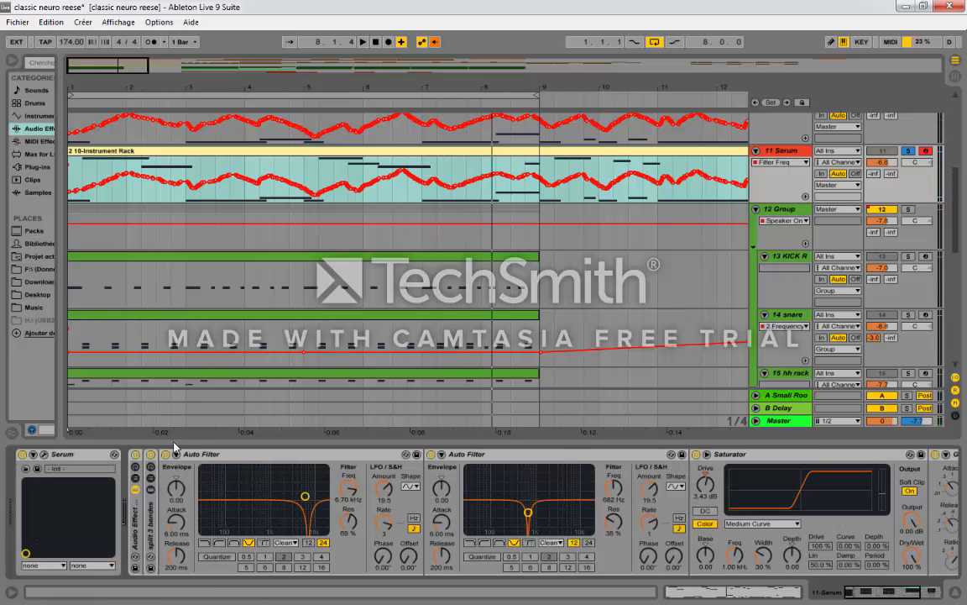
{"action": "left_click", "coordinate": [136, 454]}
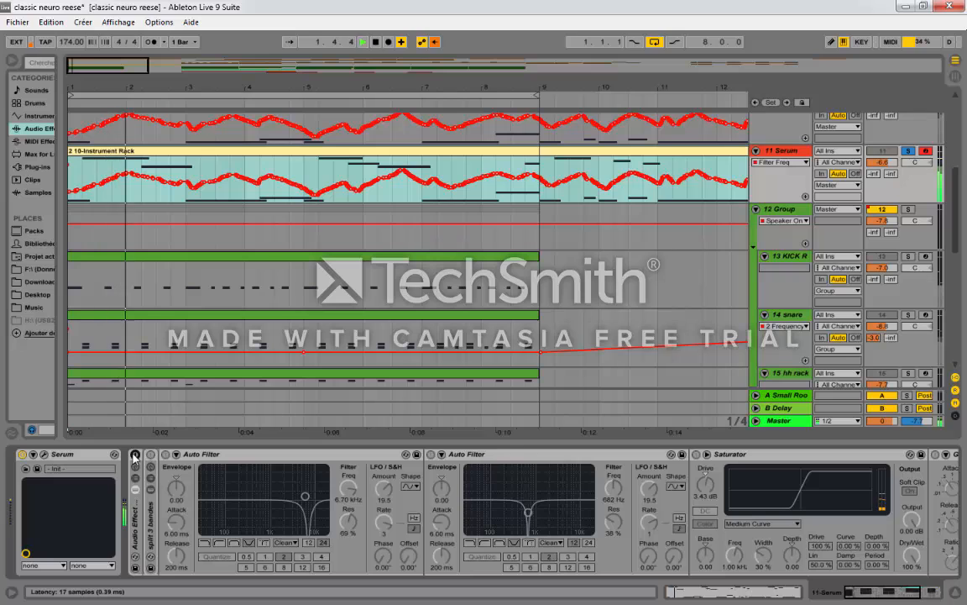
{"action": "left_click", "coordinate": [136, 454]}
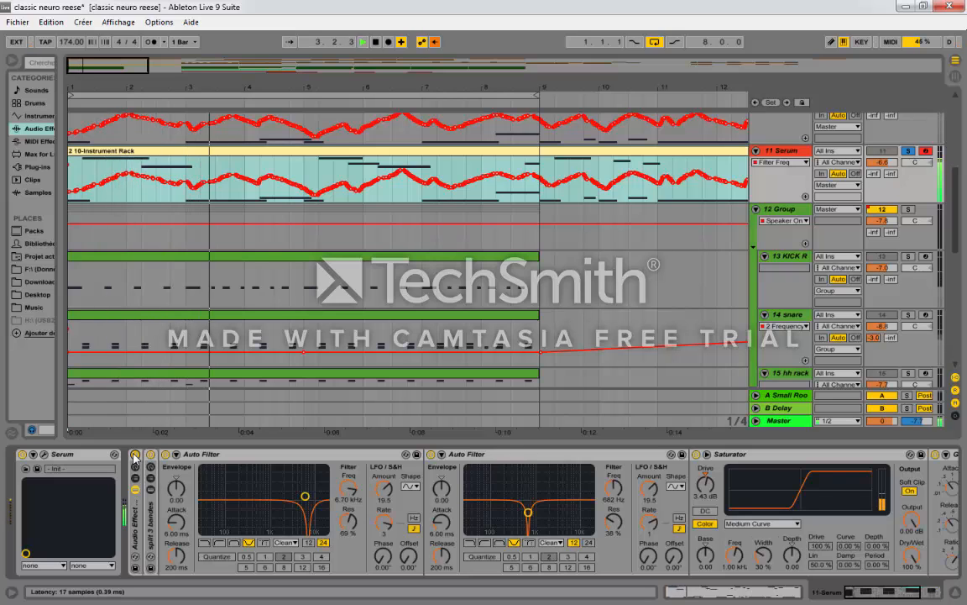
Step: Unsolo the Serum track, set the drum group's volume to 0.5 dB and lower the Serum track to -10.6 dB
{"action": "left_click", "coordinate": [908, 152]}
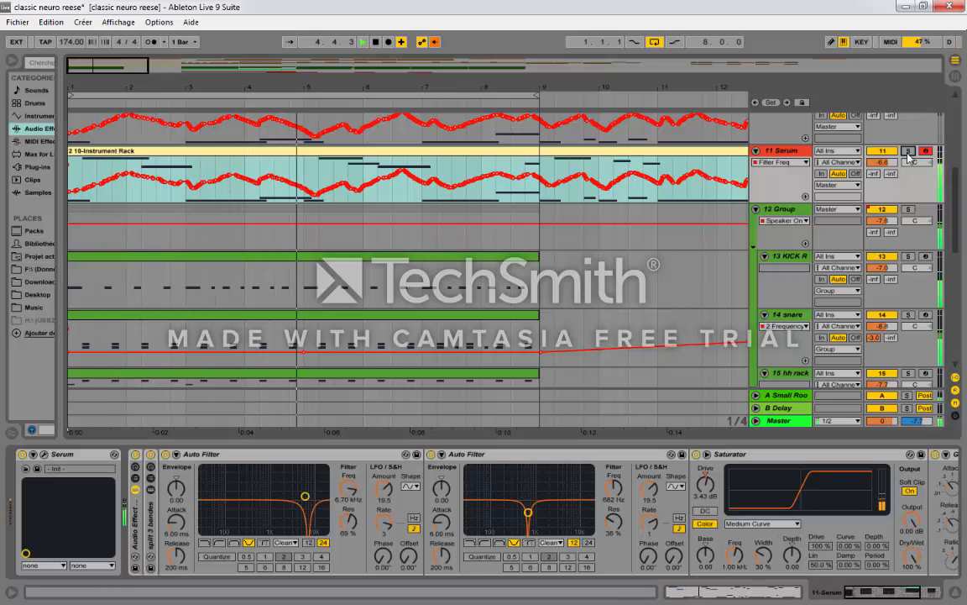
{"action": "left_click_drag", "start_coordinate": [883, 221], "coordinate": [883, 172]}
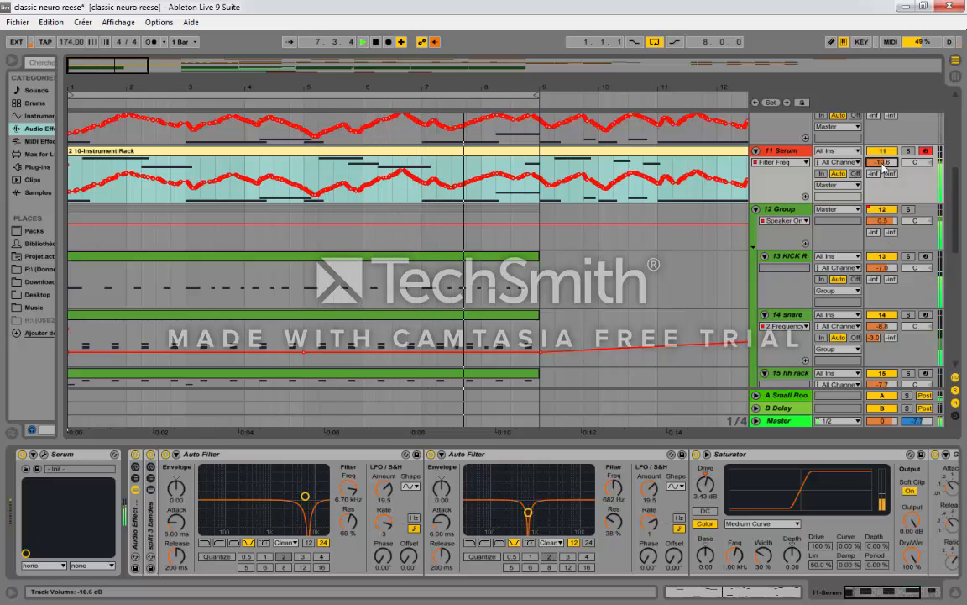
Step: Stop playback, fold the drum group, and briefly unfold the "split 3 bandes" rack to view its lo, mid and hi chains
{"action": "left_click", "coordinate": [257, 253]}
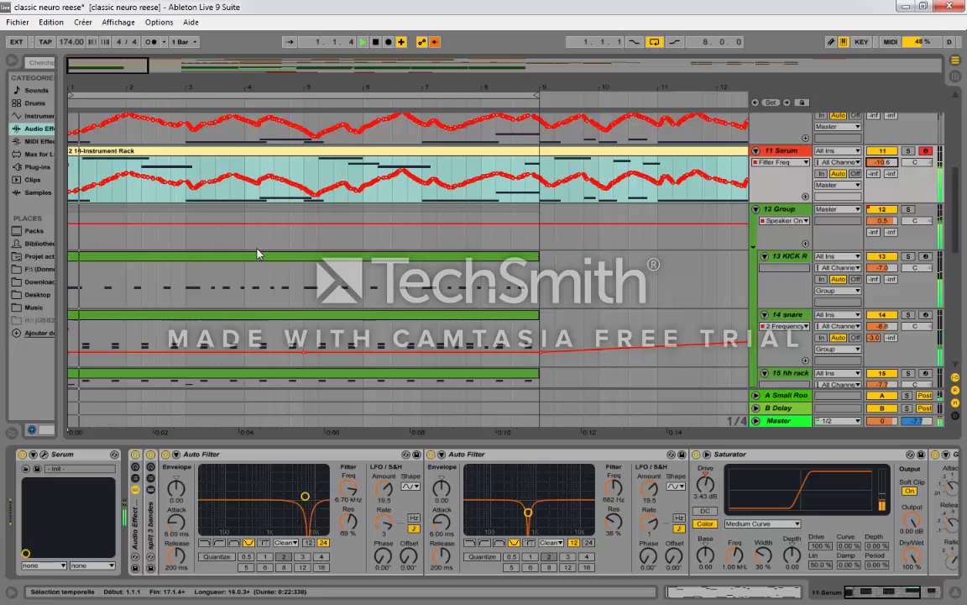
{"action": "scroll", "coordinate": [487, 361], "scroll_direction": "up", "scroll_amount": 5}
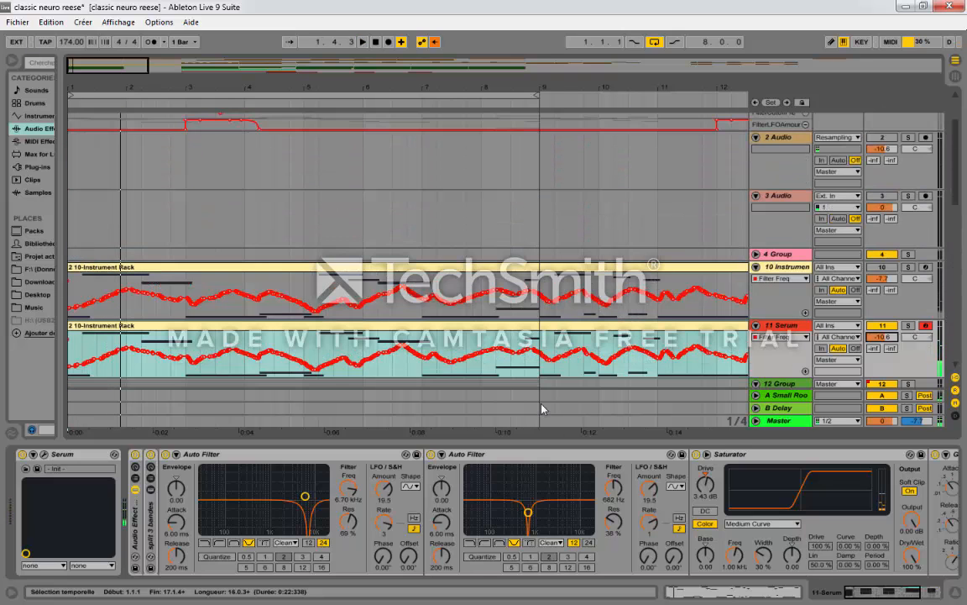
{"action": "scroll", "coordinate": [542, 409], "scroll_direction": "up", "scroll_amount": 1}
{"action": "left_click_drag", "start_coordinate": [431, 83], "coordinate": [164, 84]}
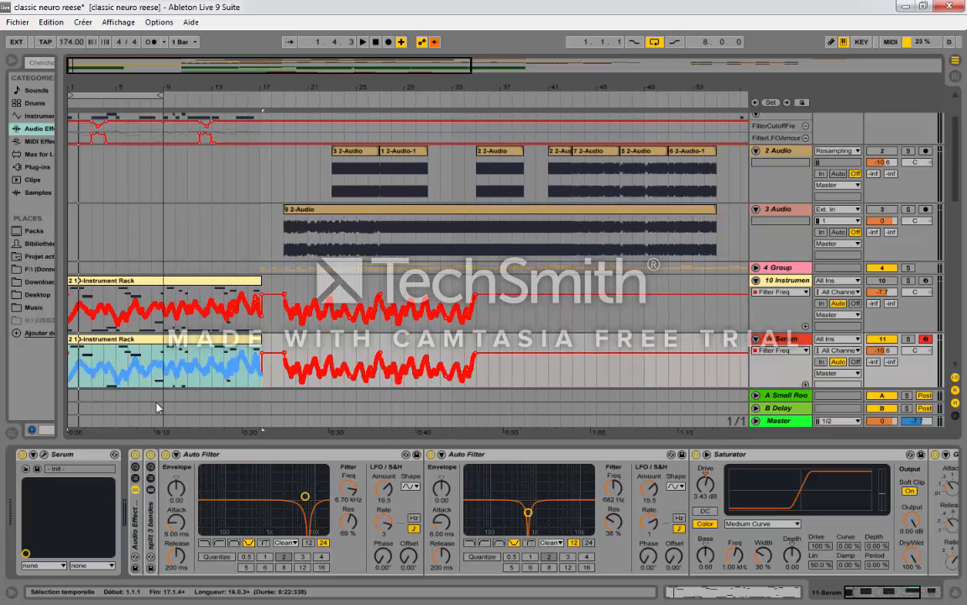
{"action": "scroll", "coordinate": [156, 408], "scroll_direction": "down", "scroll_amount": 2}
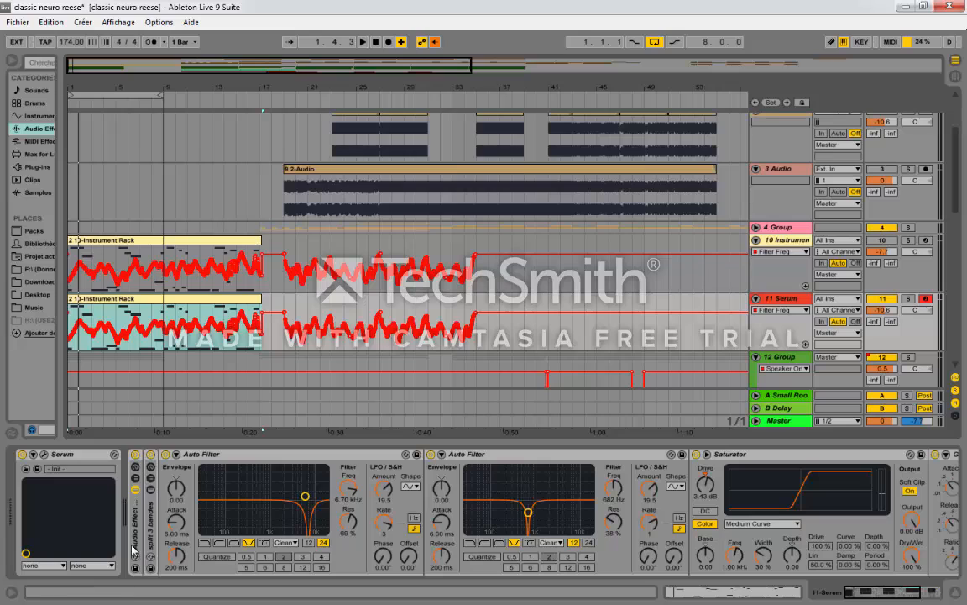
{"action": "left_click", "coordinate": [136, 475]}
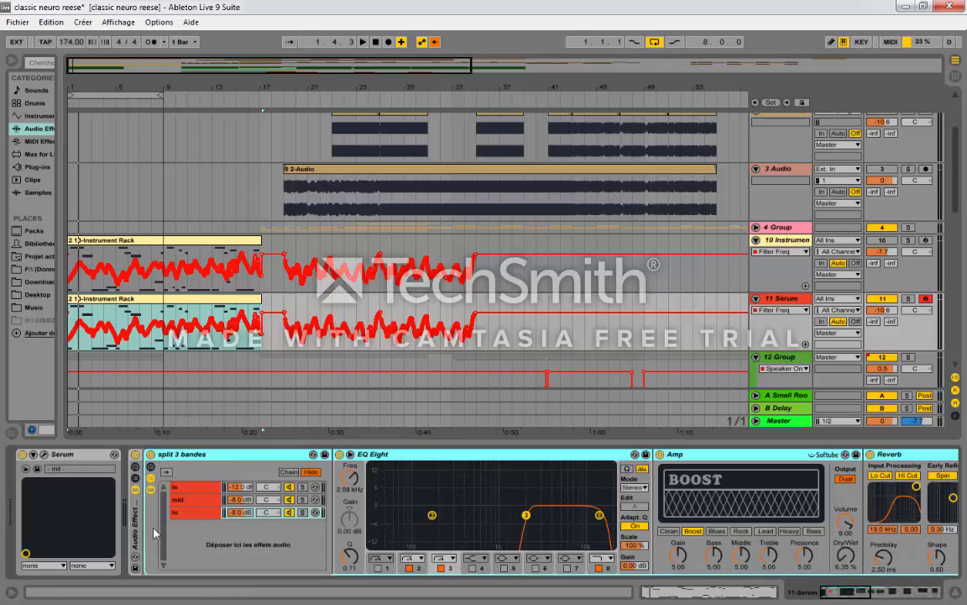
{"action": "double_click", "coordinate": [227, 459]}
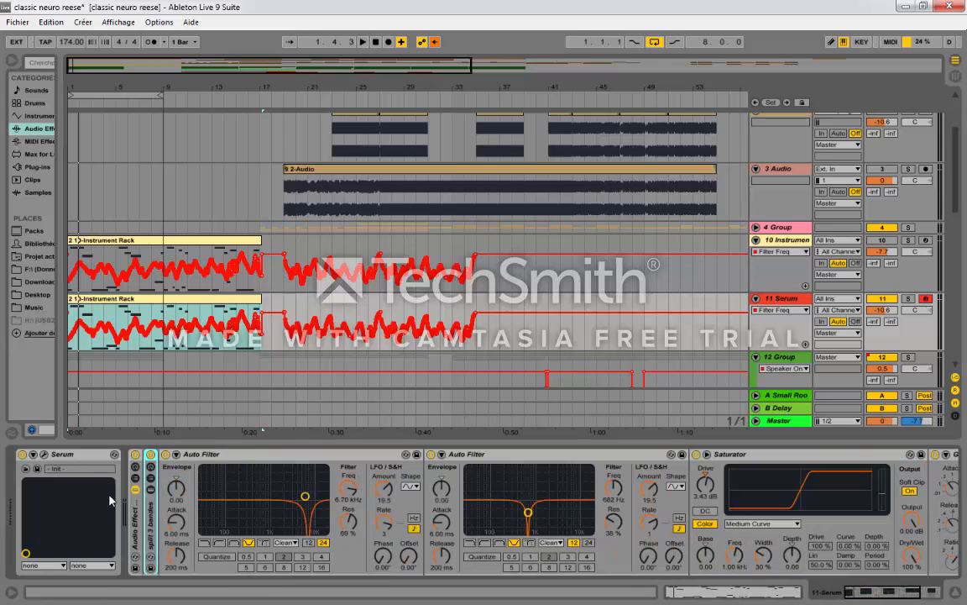
Step: Solo track 10, unfold its Instrument Rack, and open the Massive synth window while listening to the track
{"action": "left_click", "coordinate": [907, 241]}
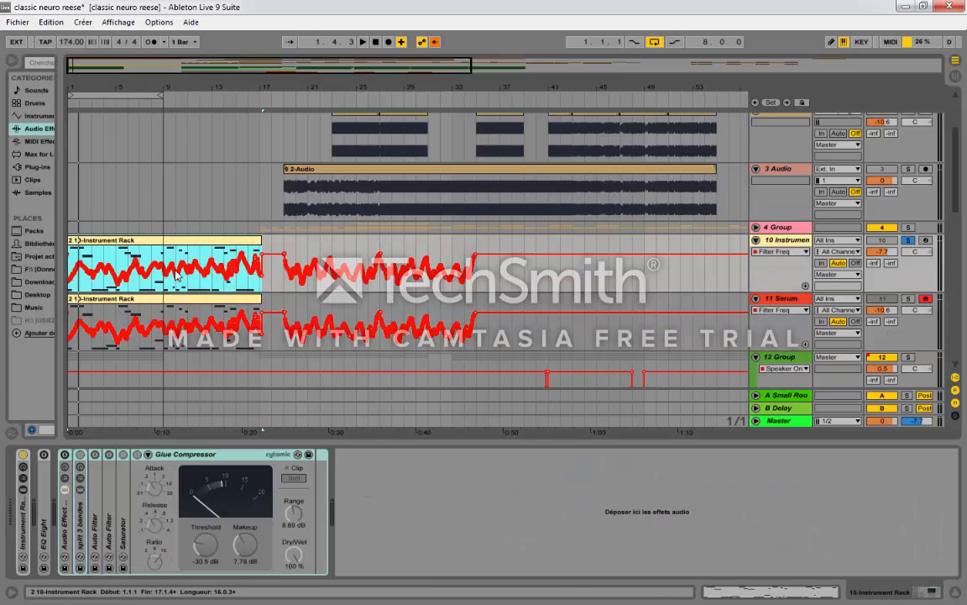
{"action": "double_click", "coordinate": [25, 536]}
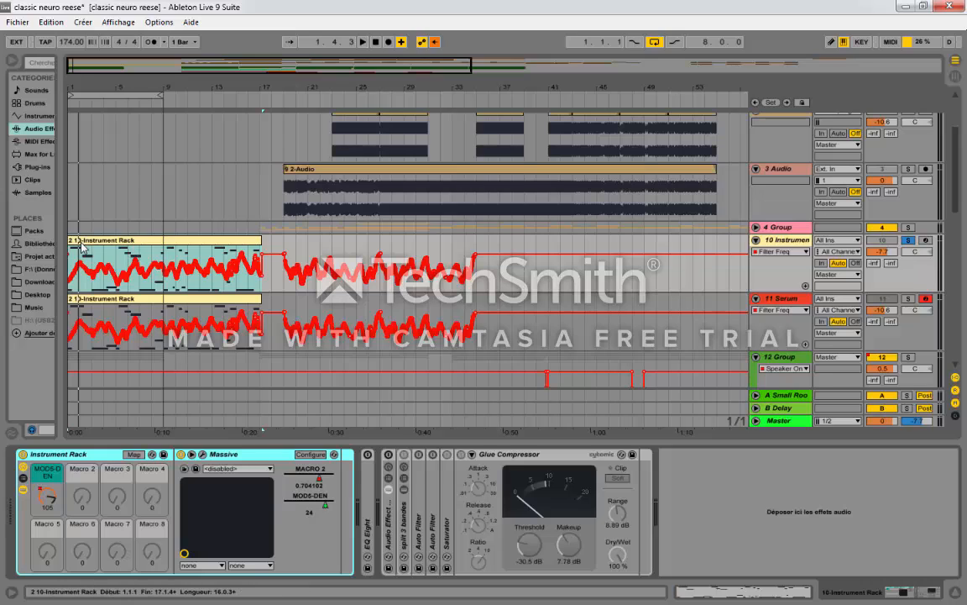
{"action": "key", "text": "space"}
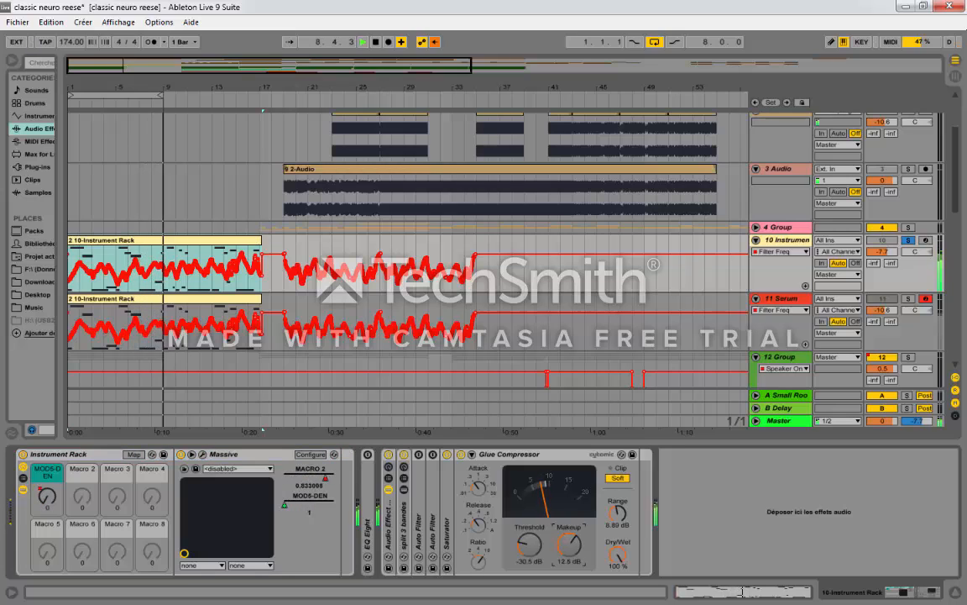
{"action": "left_click", "coordinate": [203, 455]}
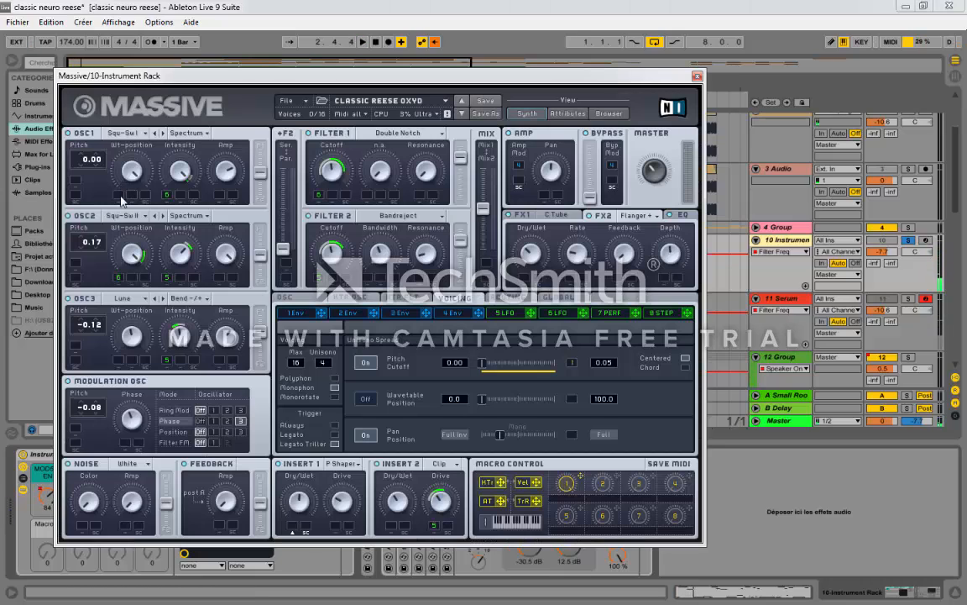
Step: Examine the settings of LFO 6 and LFO 5 in the Massive patch
{"action": "left_click_drag", "start_coordinate": [204, 75], "coordinate": [299, 93]}
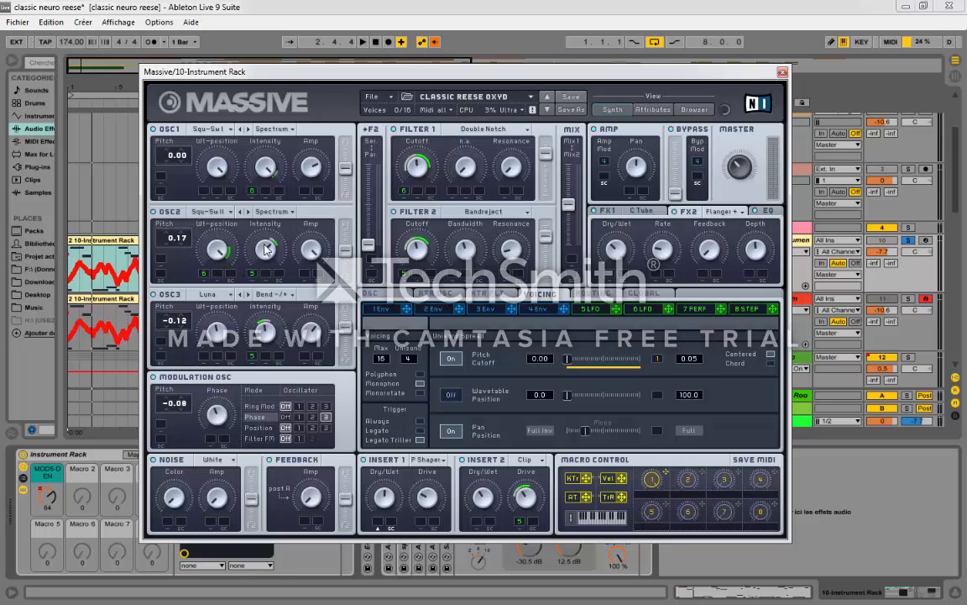
{"action": "left_click", "coordinate": [635, 311]}
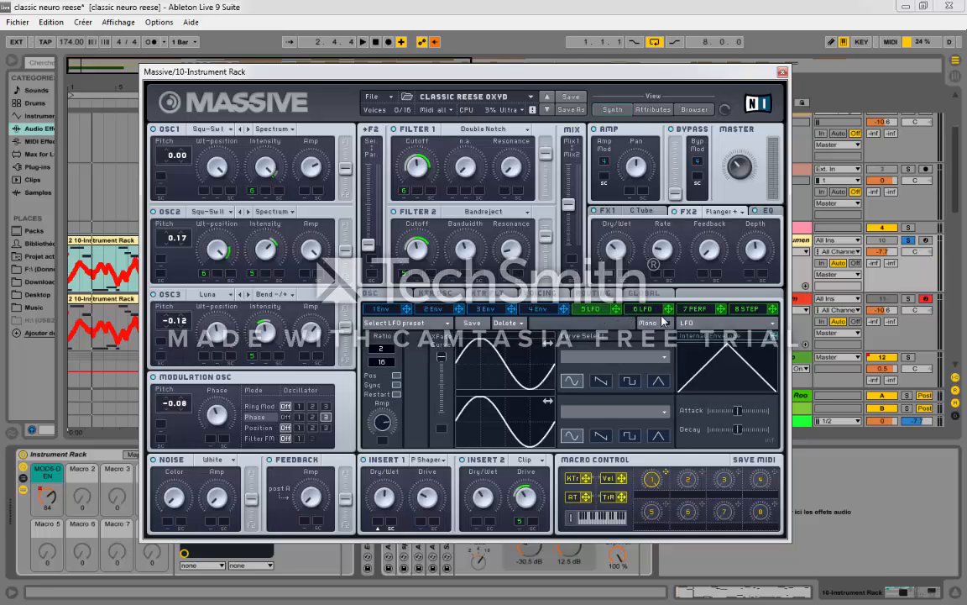
{"action": "left_click", "coordinate": [610, 313]}
{"action": "left_click_drag", "start_coordinate": [358, 70], "coordinate": [452, 44]}
{"action": "left_click", "coordinate": [393, 459]}
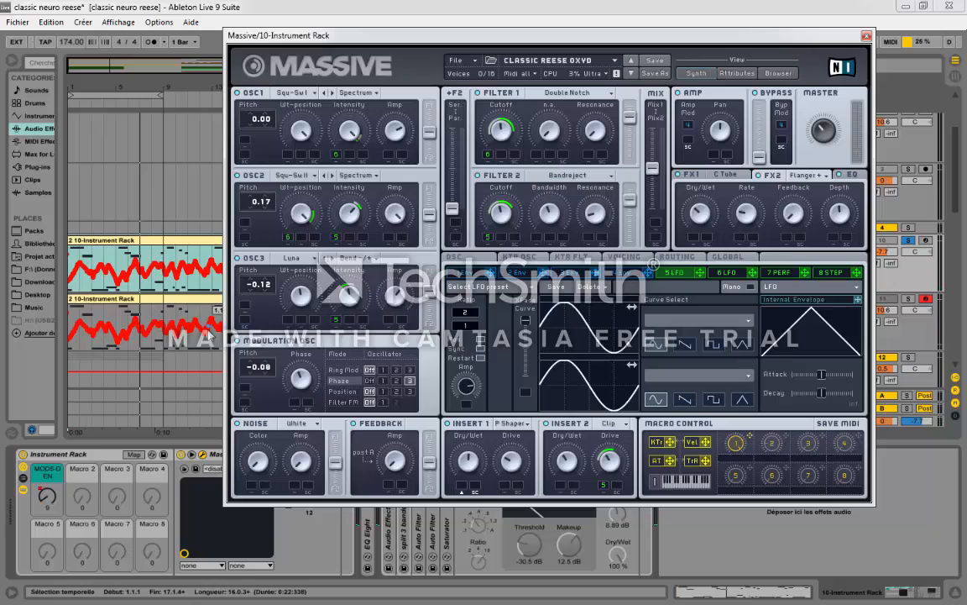
Step: Browse the available wavetables and wavetable modes for Massive's oscillator 3 without changing either one
{"action": "left_click", "coordinate": [296, 260]}
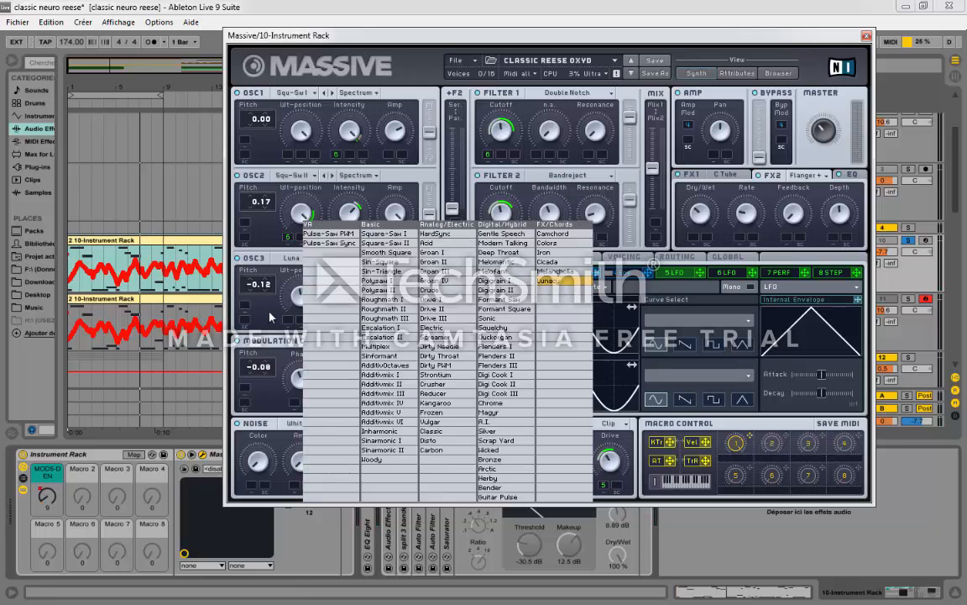
{"action": "left_click", "coordinate": [269, 317]}
{"action": "left_click", "coordinate": [362, 259]}
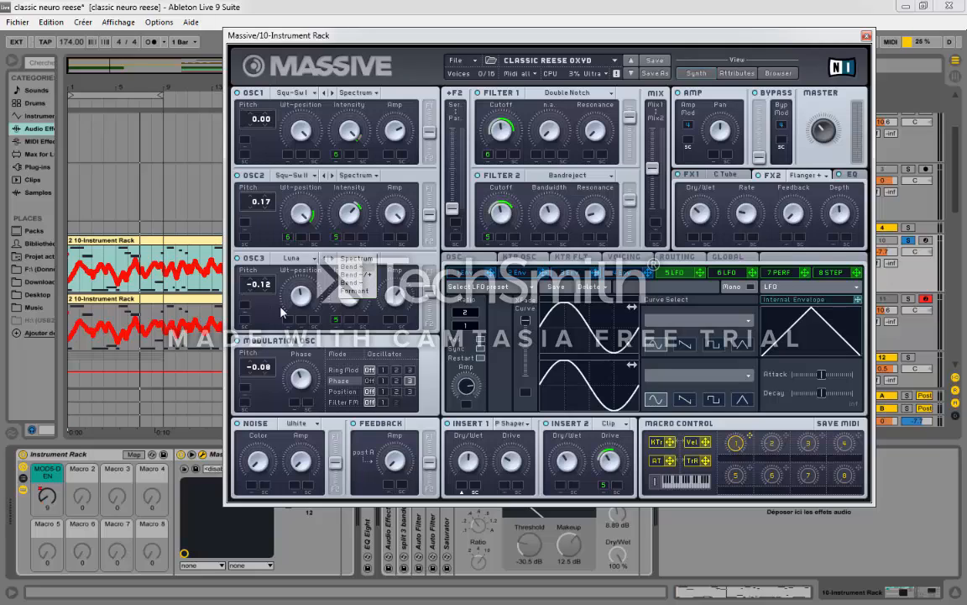
{"action": "left_click", "coordinate": [269, 312]}
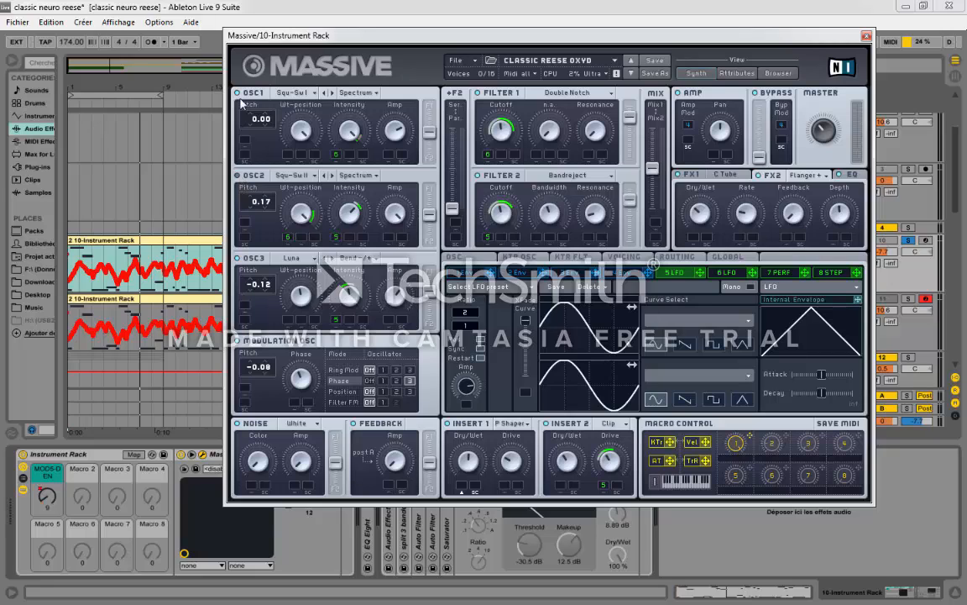
Step: Try oscillator 3 in Spectrum mode while the bass plays, and return it to Bend-/+ mode
{"action": "left_click", "coordinate": [354, 260]}
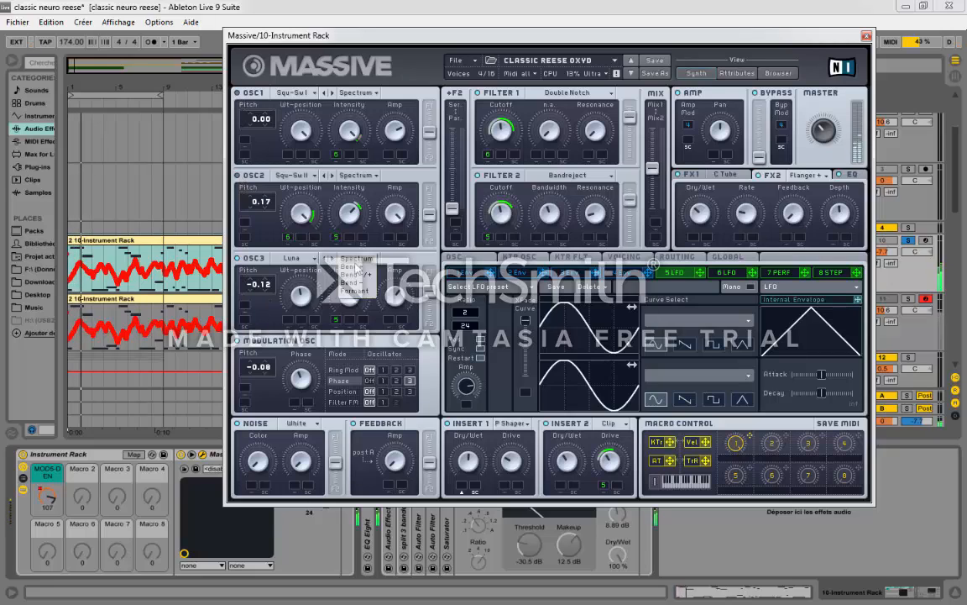
{"action": "left_click", "coordinate": [356, 261]}
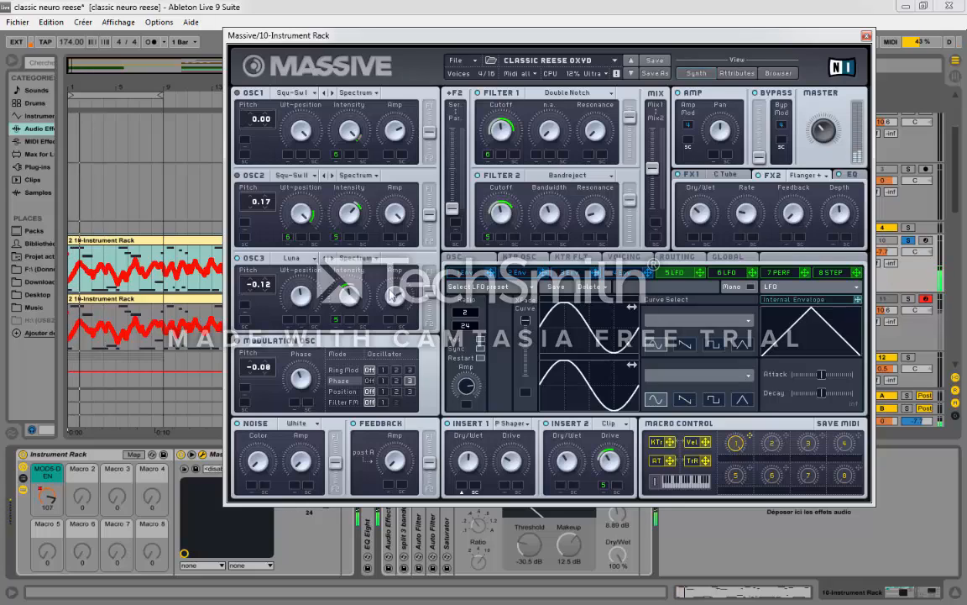
{"action": "left_click", "coordinate": [356, 258]}
{"action": "left_click", "coordinate": [364, 283]}
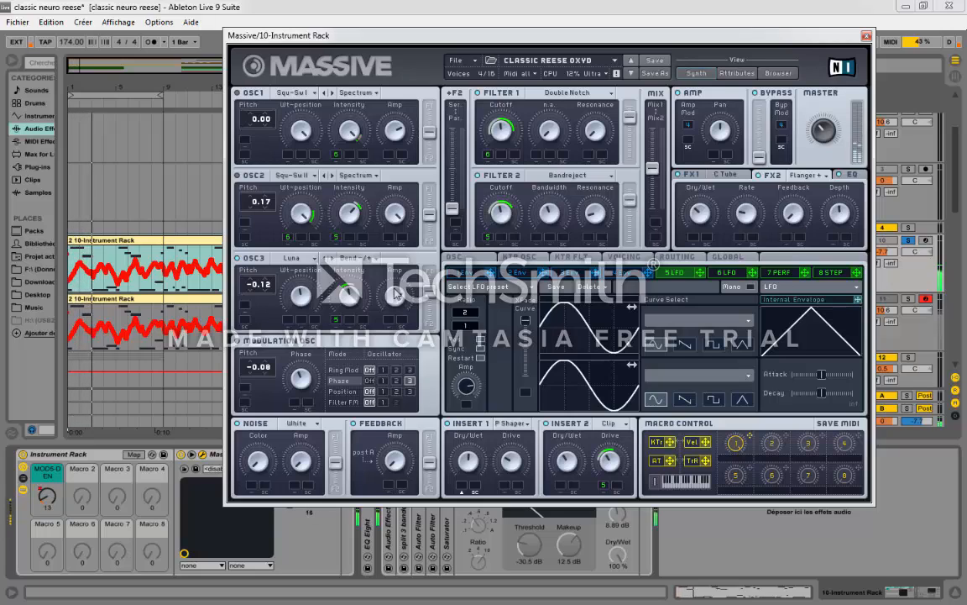
Step: Route the modulation oscillator's phase modulation to oscillator 3 and play the bass to hear it
{"action": "left_click", "coordinate": [410, 381]}
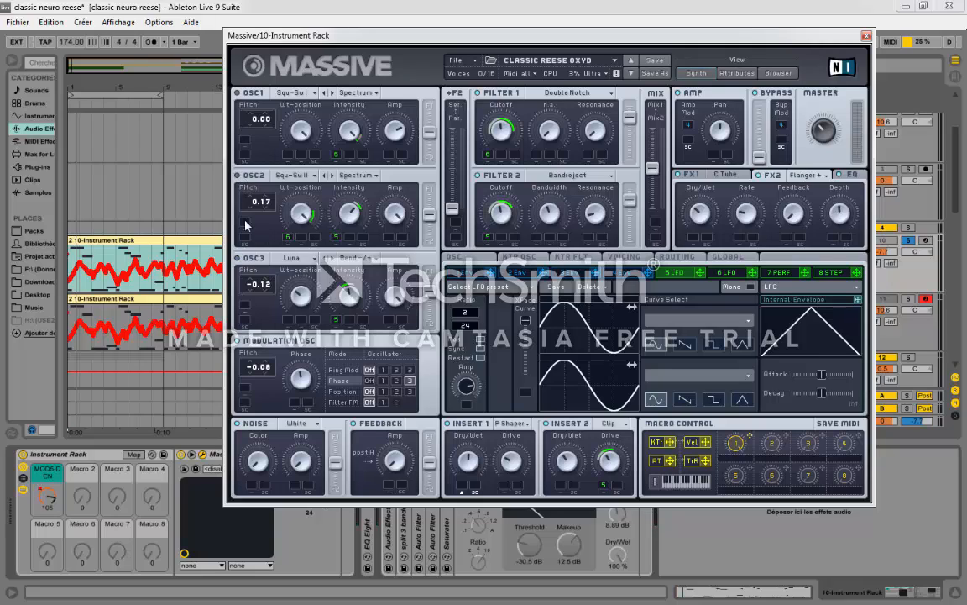
{"action": "key", "text": "space"}
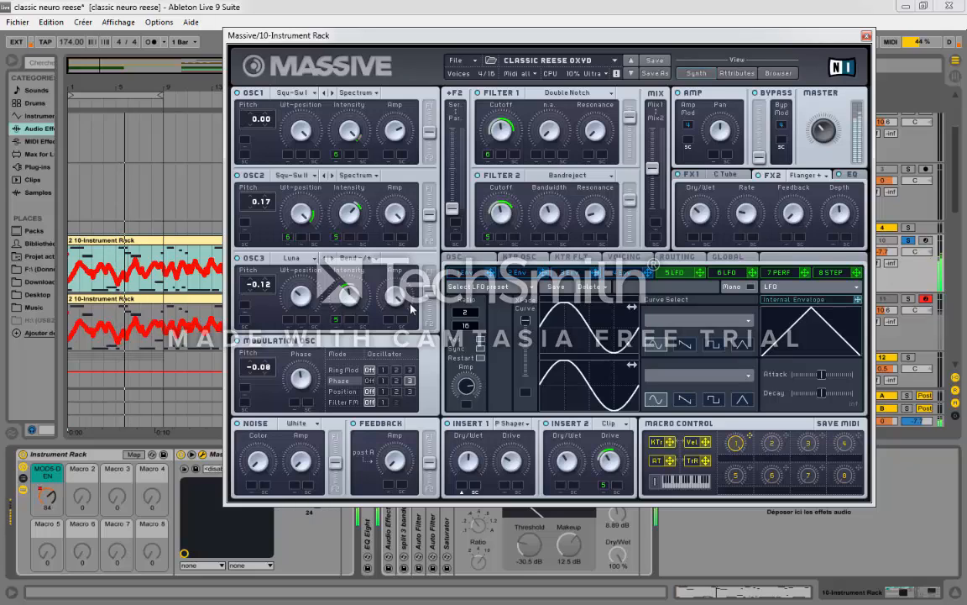
{"action": "key", "text": "space"}
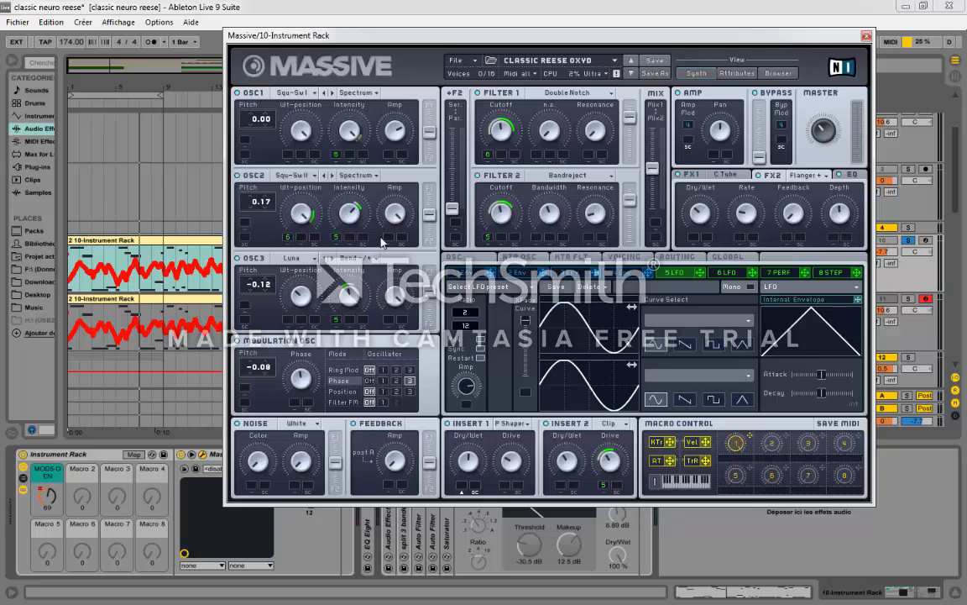
Step: Show Massive's voicing settings and play the bass with unison pitch cutoff spread on
{"action": "left_click", "coordinate": [636, 259]}
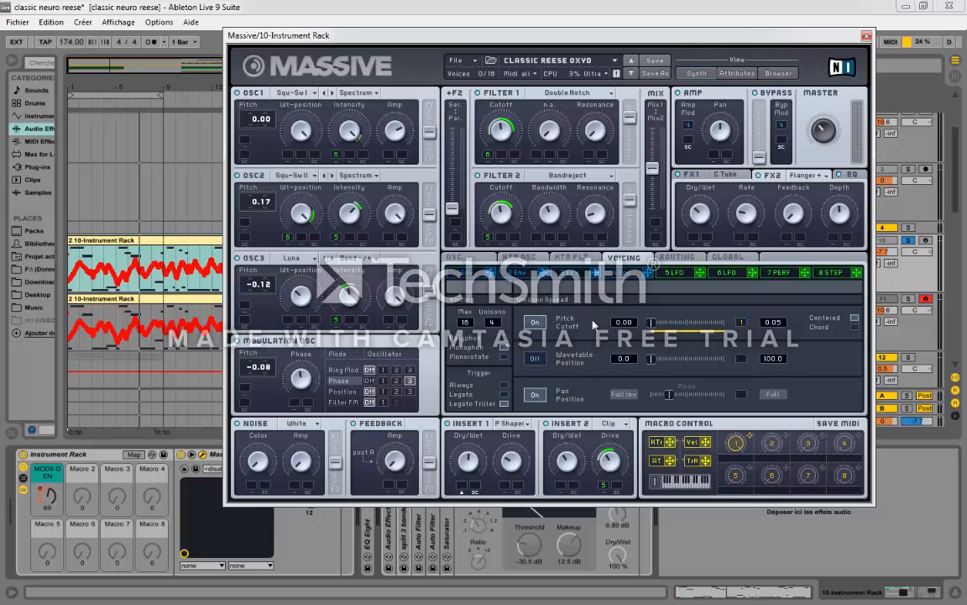
{"action": "left_click", "coordinate": [533, 320]}
{"action": "key", "text": "space"}
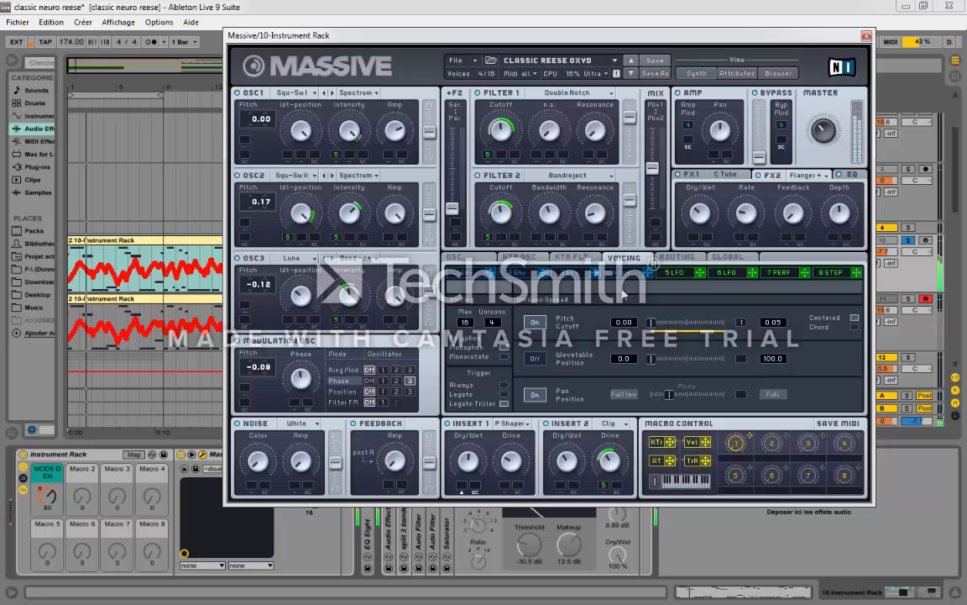
{"action": "key", "text": "space"}
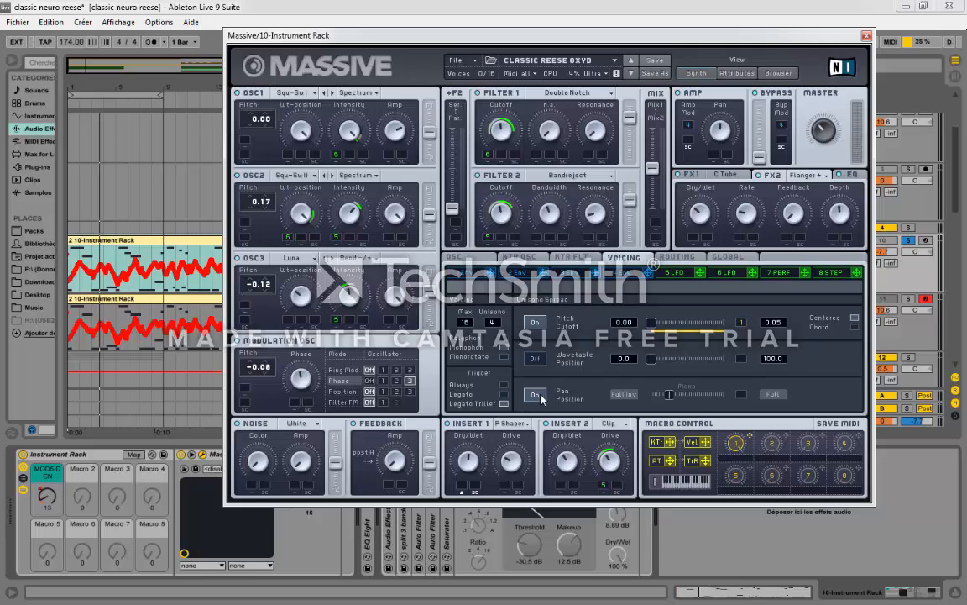
Step: Look through Massive's filter key tracking, routing, global and oscillator settings pages
{"action": "left_click", "coordinate": [559, 257]}
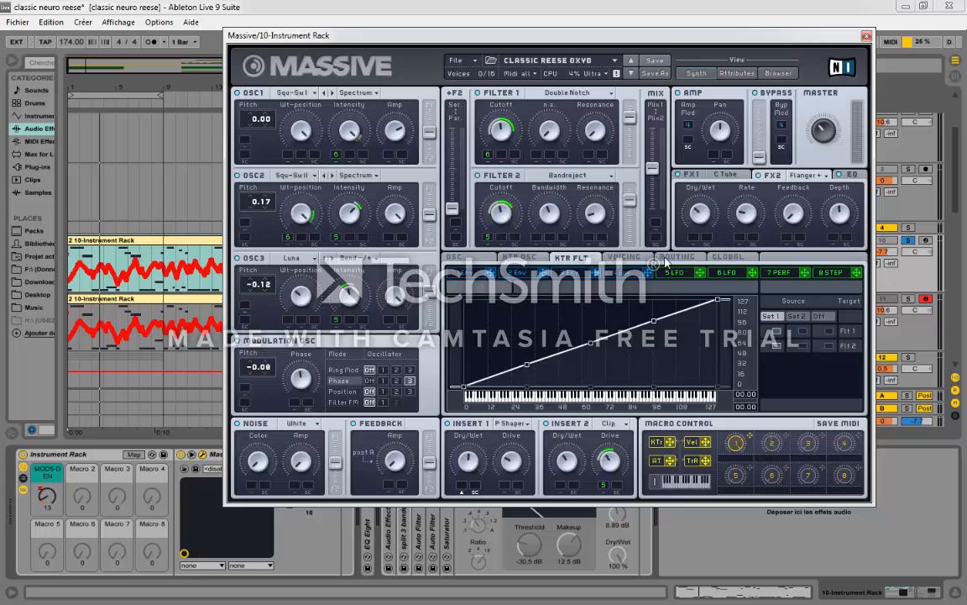
{"action": "left_click", "coordinate": [677, 257]}
{"action": "left_click", "coordinate": [727, 257]}
{"action": "left_click", "coordinate": [494, 259]}
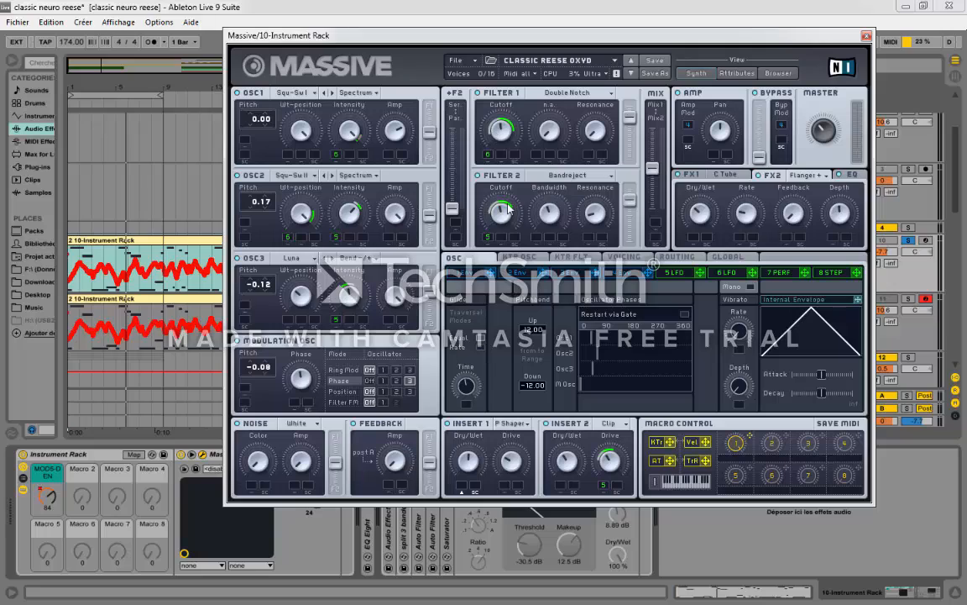
Step: View filter 1's list of types, keeping Double Notch, and show the settings of LFO 6
{"action": "left_click", "coordinate": [567, 96]}
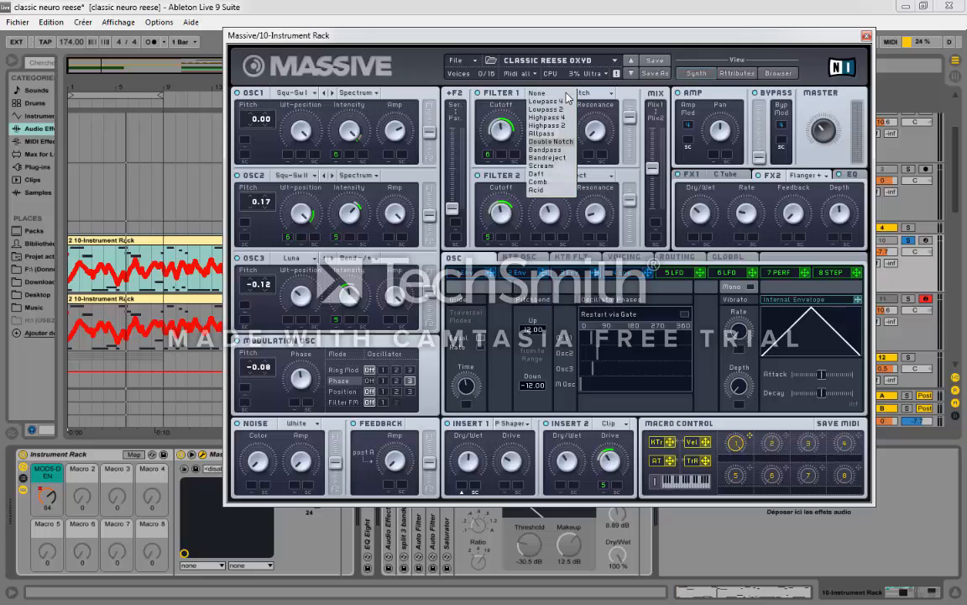
{"action": "left_click", "coordinate": [538, 91]}
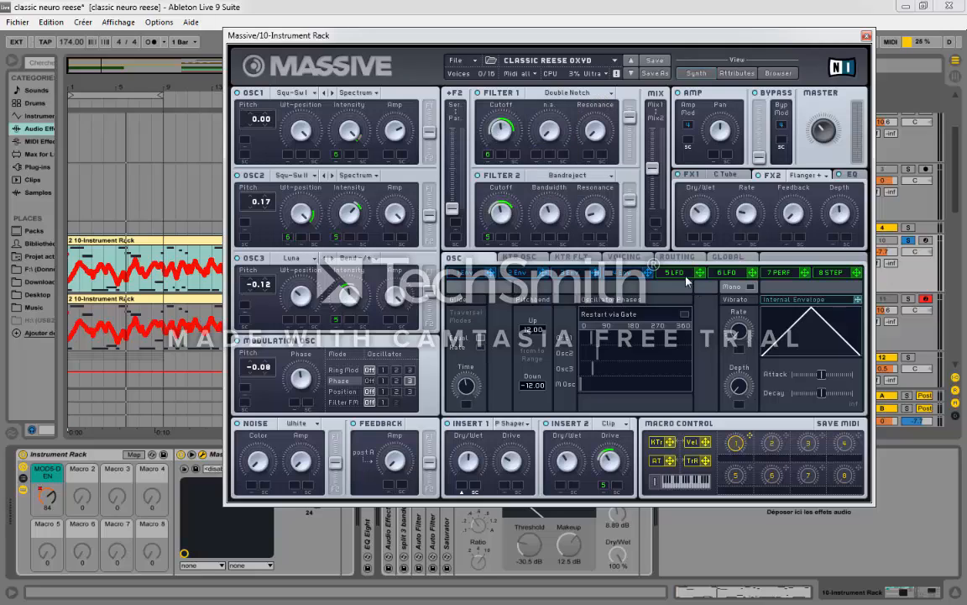
{"action": "left_click", "coordinate": [723, 275]}
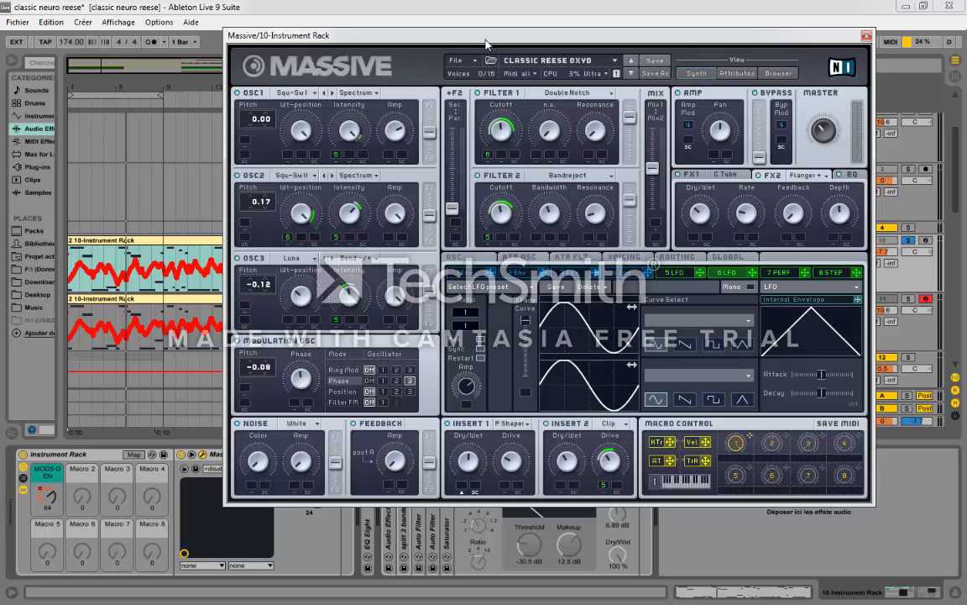
Step: Unfold the Auto Filter on the Massive track and set its notch to 5.20 kHz with 76% resonance
{"action": "left_click_drag", "start_coordinate": [437, 36], "coordinate": [751, 116]}
{"action": "left_click", "coordinate": [417, 490]}
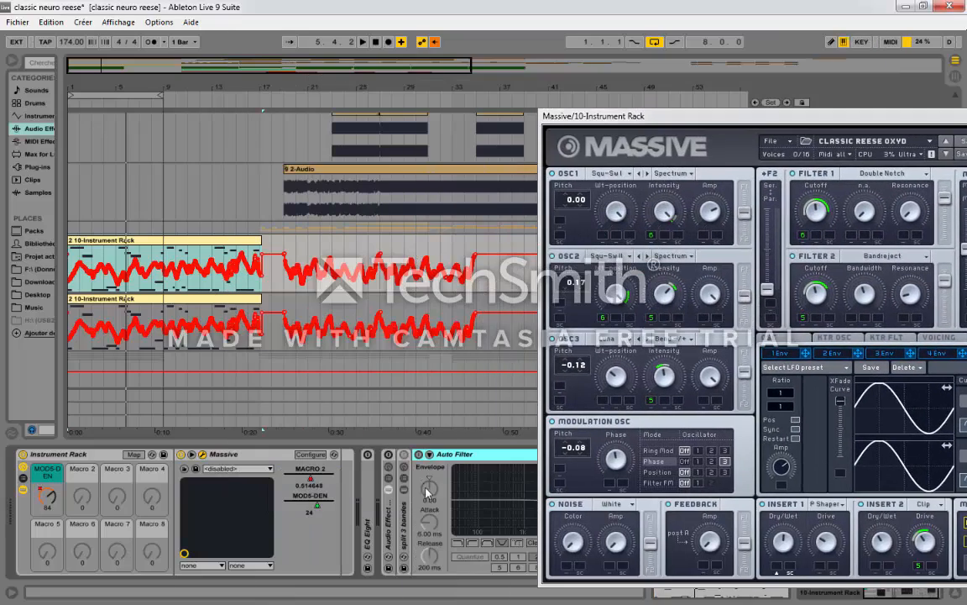
{"action": "left_click_drag", "start_coordinate": [558, 115], "coordinate": [737, 112]}
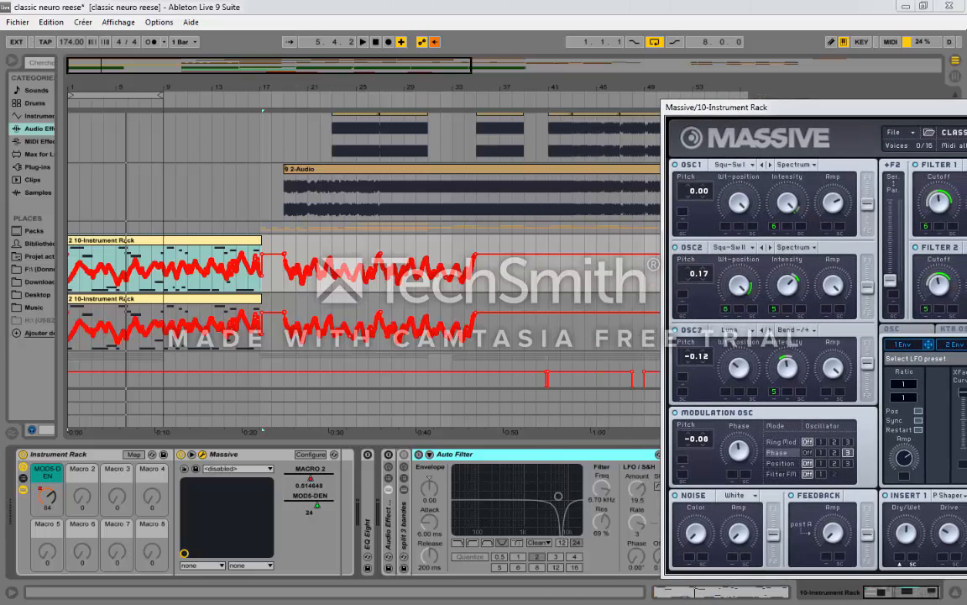
{"action": "mouse_move", "coordinate": [559, 496]}
{"action": "left_mouse_down"}
{"action": "mouse_move", "coordinate": [529, 524]}
{"action": "mouse_move", "coordinate": [554, 493]}
{"action": "left_mouse_up"}
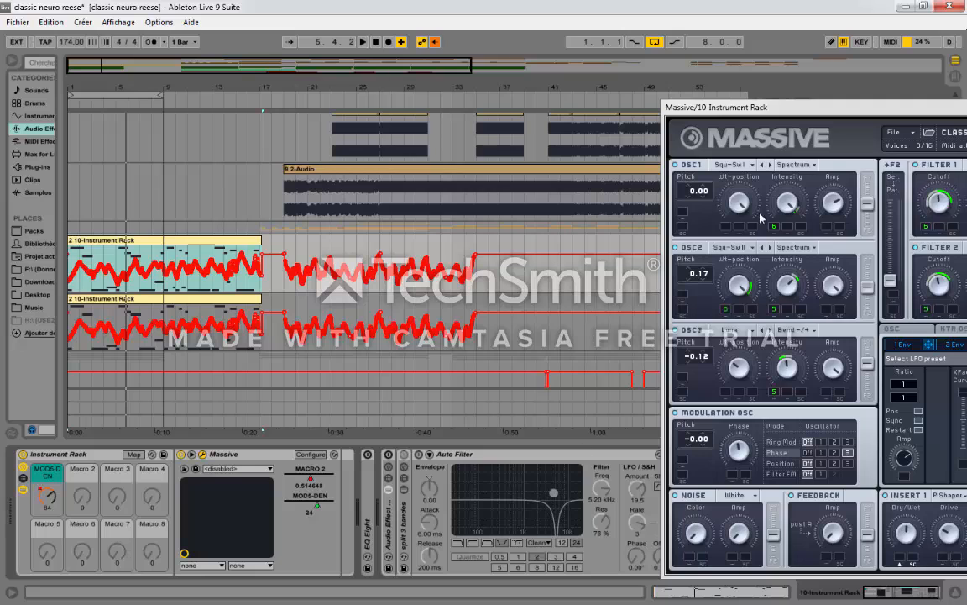
Step: Review Massive's C Tube, Flanger and EQ effects along with the settings of LFO 5 and LFO 6
{"action": "left_click_drag", "start_coordinate": [765, 111], "coordinate": [261, 98]}
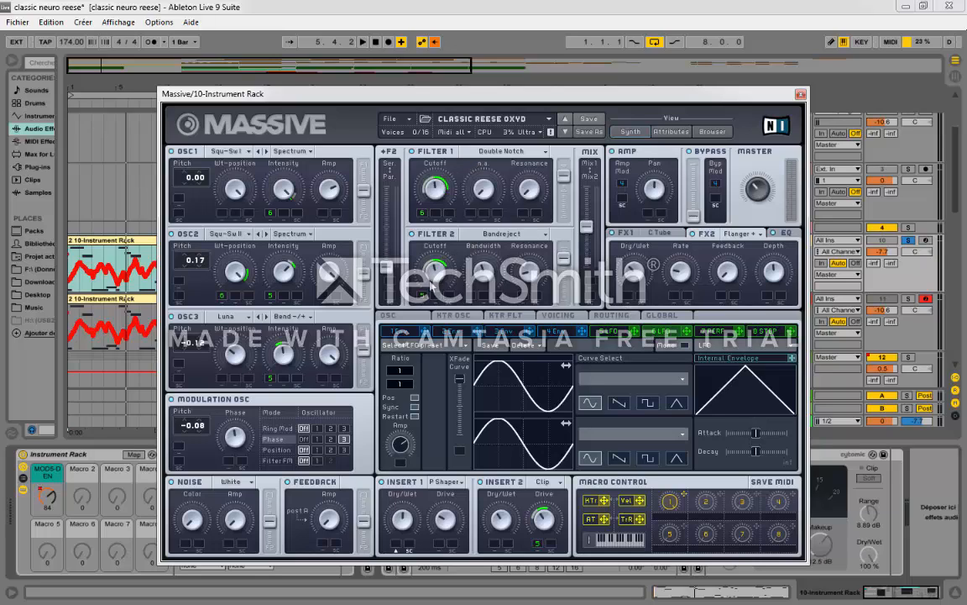
{"action": "left_click", "coordinate": [612, 334]}
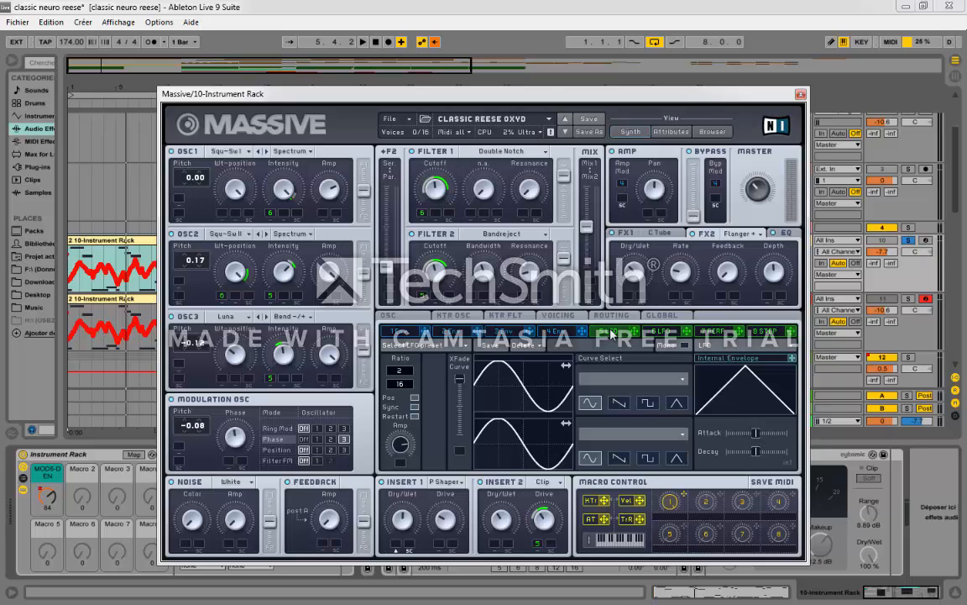
{"action": "left_click", "coordinate": [660, 241]}
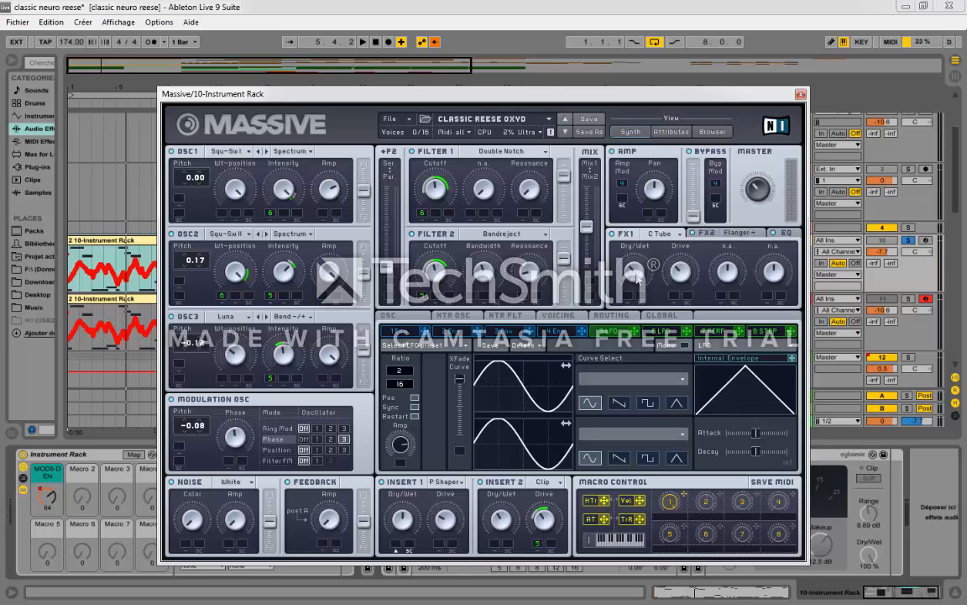
{"action": "left_click", "coordinate": [707, 235]}
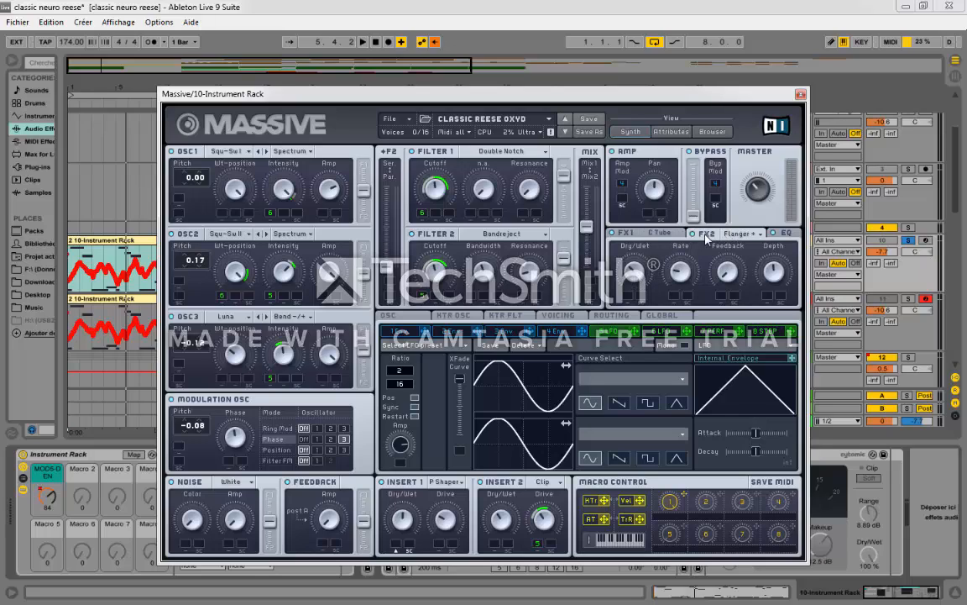
{"action": "left_click", "coordinate": [782, 237]}
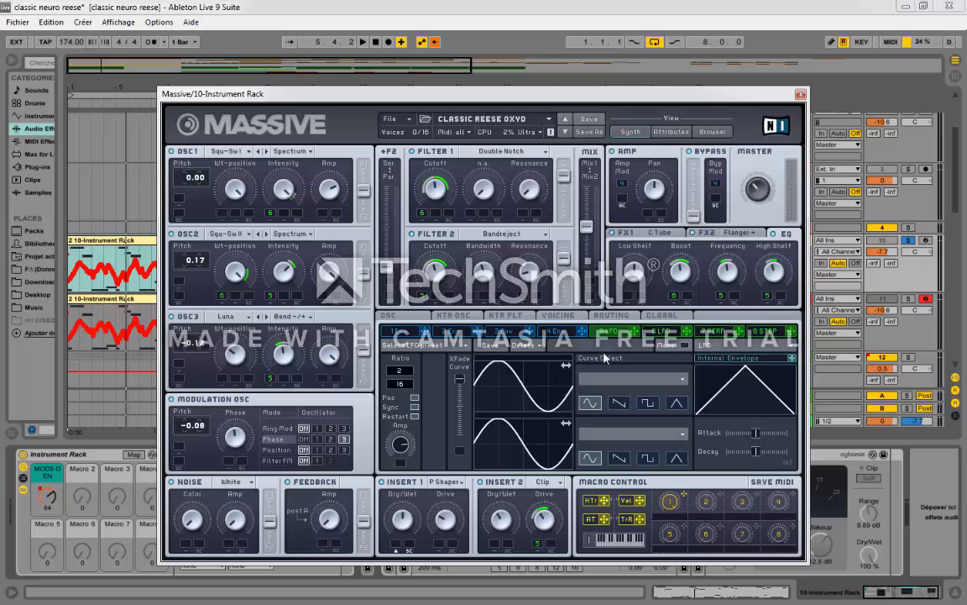
{"action": "left_click", "coordinate": [660, 338]}
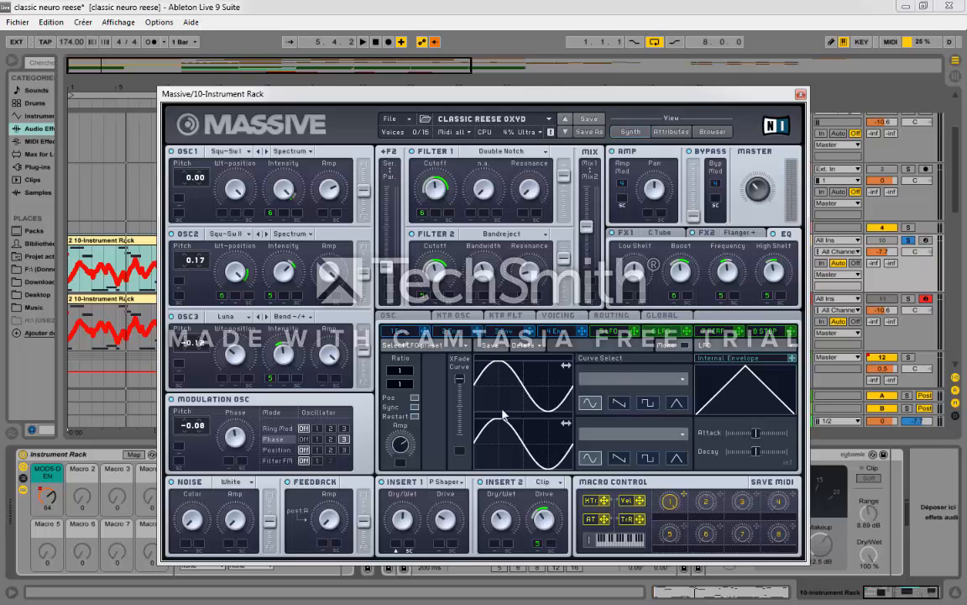
Step: Review the Massive patch's routing, global and voicing pages, ending on voicing
{"action": "left_click", "coordinate": [604, 318]}
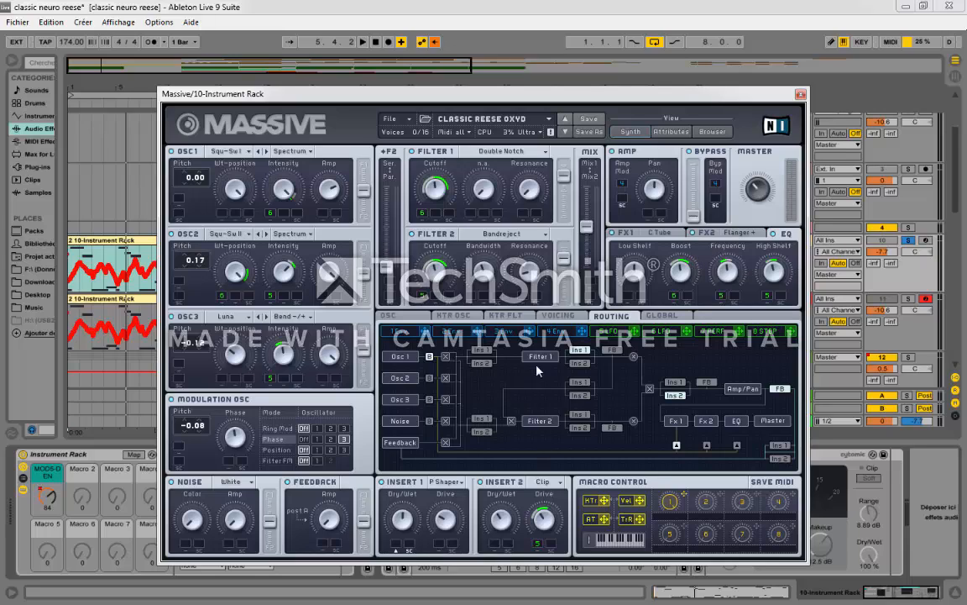
{"action": "left_click", "coordinate": [547, 320]}
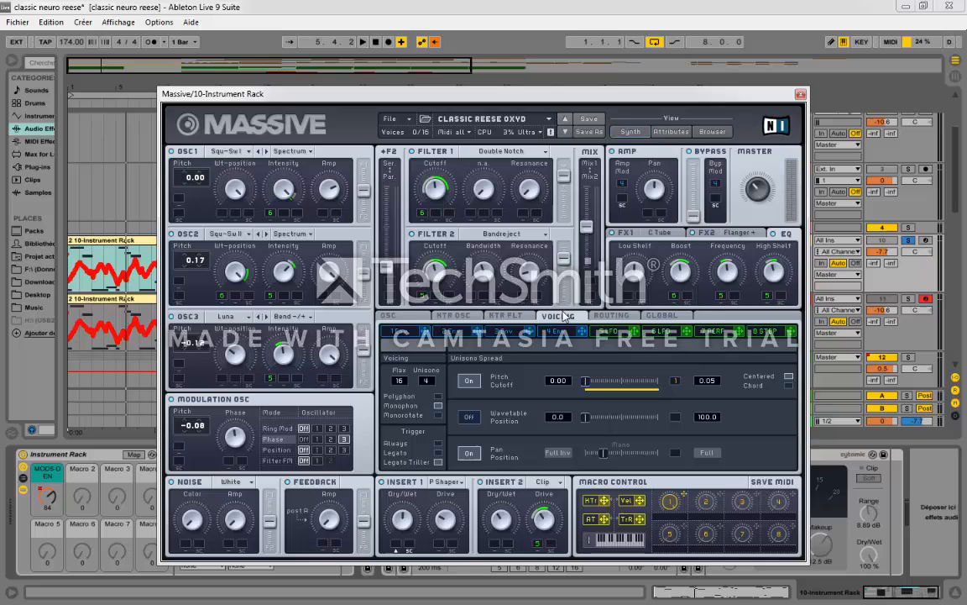
{"action": "left_click", "coordinate": [654, 316]}
{"action": "left_click", "coordinate": [558, 317]}
Step: Select the first 10-Instrument Rack clip and play the soloed Massive bass from its start with the synth in view
{"action": "left_click", "coordinate": [131, 243]}
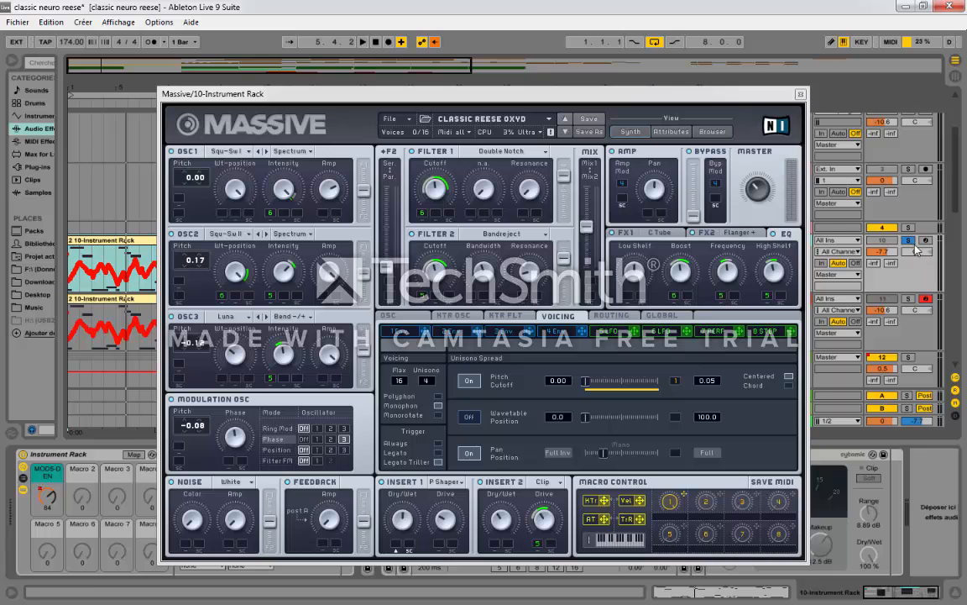
{"action": "left_click_drag", "start_coordinate": [440, 96], "coordinate": [546, 480]}
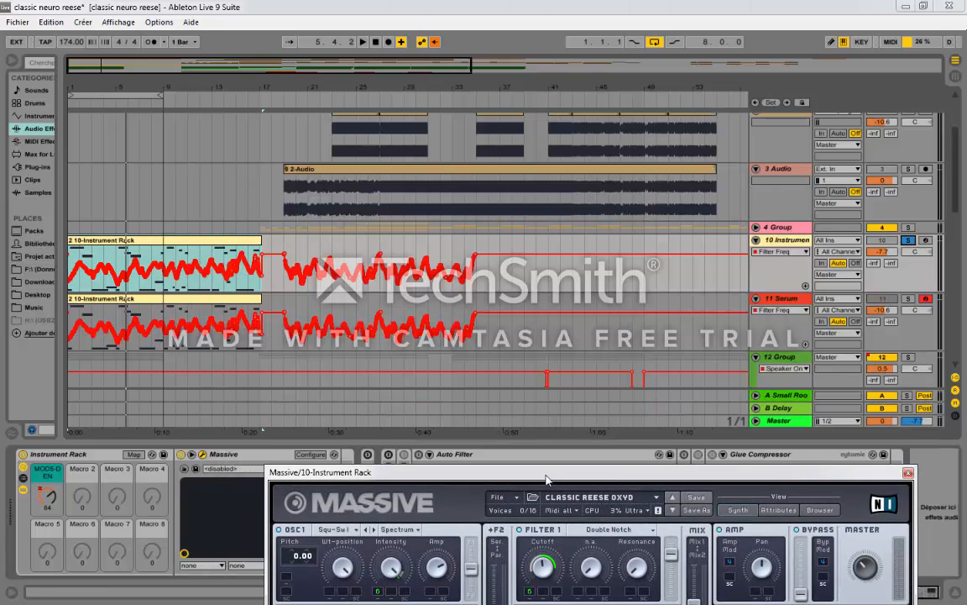
{"action": "left_click", "coordinate": [90, 241]}
{"action": "key", "text": "space"}
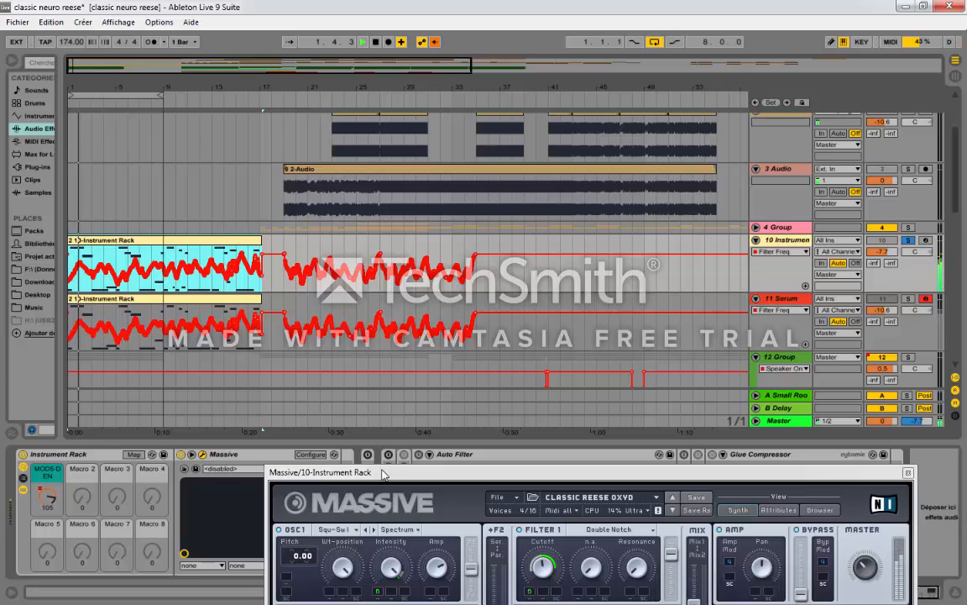
{"action": "left_click_drag", "start_coordinate": [370, 479], "coordinate": [367, 112]}
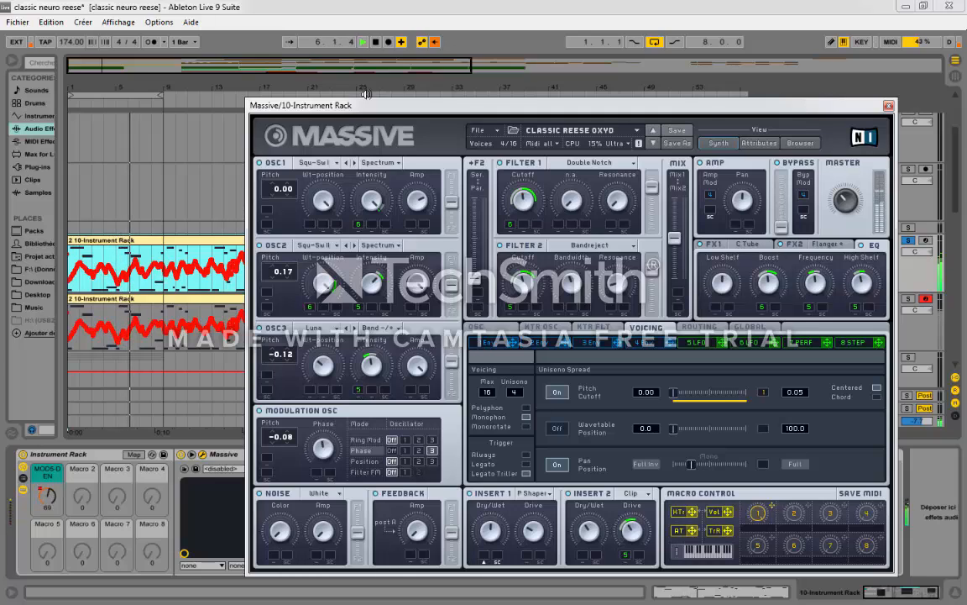
Step: Show the MOD5-DEN macro's automation on the Massive track and zoom the arrangement in on its opening bars with the synth window beside them
{"action": "right_click", "coordinate": [46, 496]}
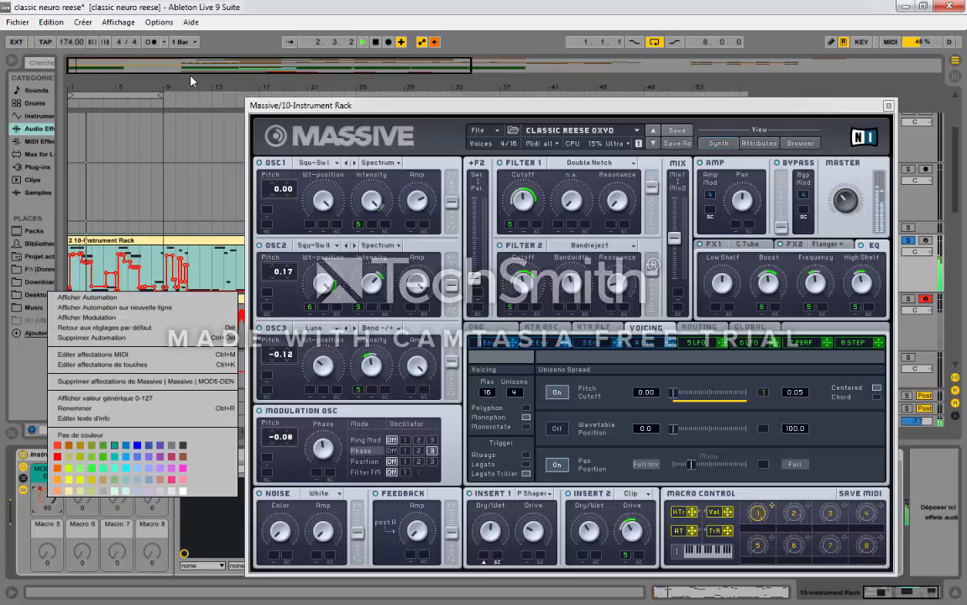
{"action": "left_click", "coordinate": [87, 296]}
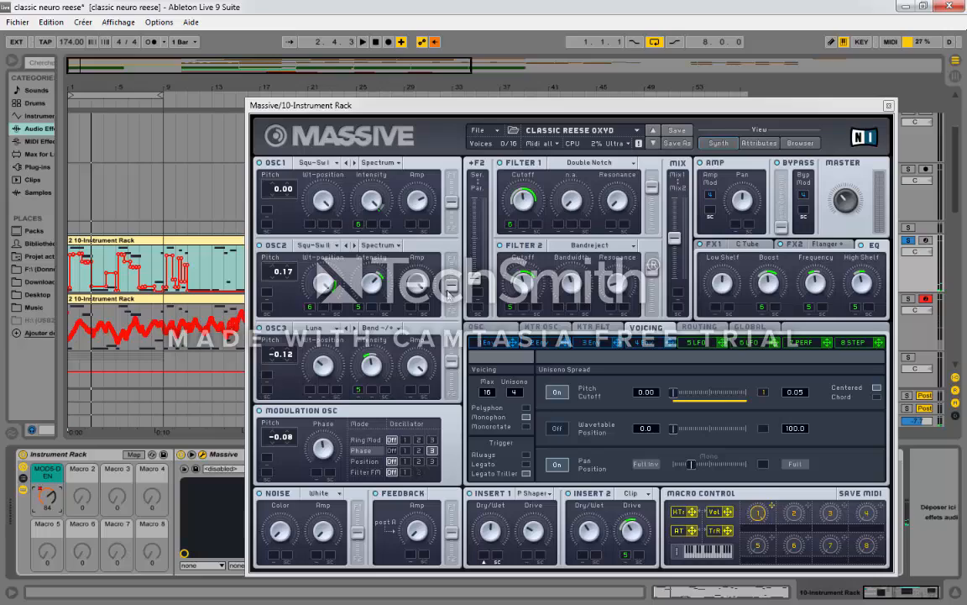
{"action": "left_click_drag", "start_coordinate": [76, 78], "coordinate": [80, 159]}
{"action": "left_click_drag", "start_coordinate": [336, 105], "coordinate": [515, 100]}
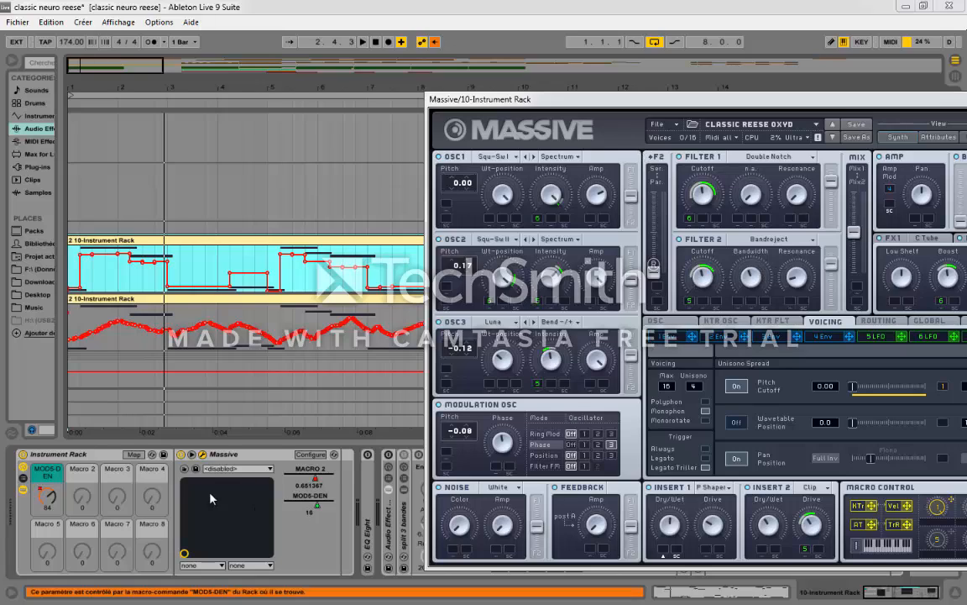
{"action": "left_click", "coordinate": [49, 499]}
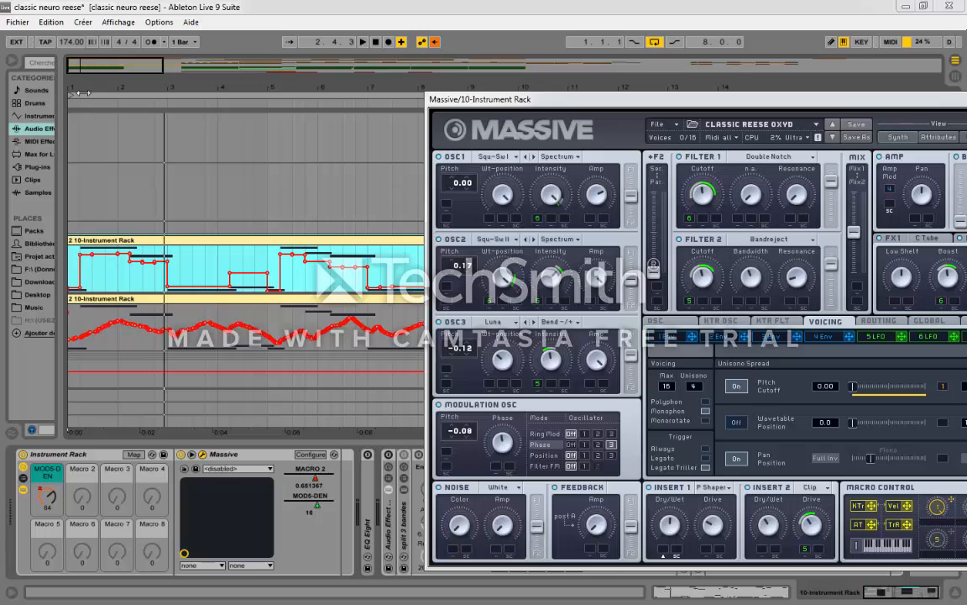
{"action": "left_click_drag", "start_coordinate": [89, 86], "coordinate": [89, 95]}
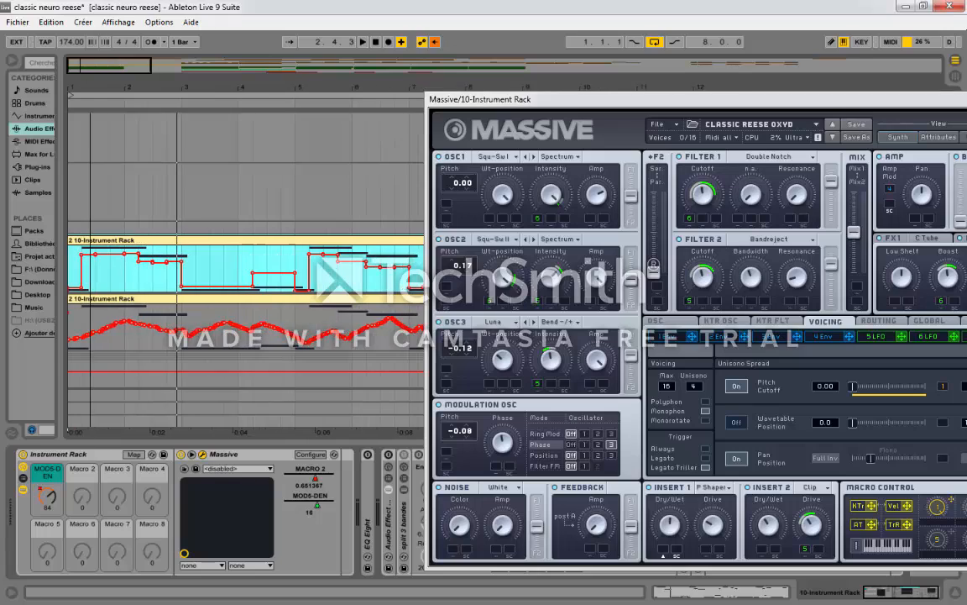
Step: Review Massive's LFO 6 and LFO 5 settings and play the bass to watch the macro automation drive LFO 5's ratio
{"action": "left_click", "coordinate": [924, 338]}
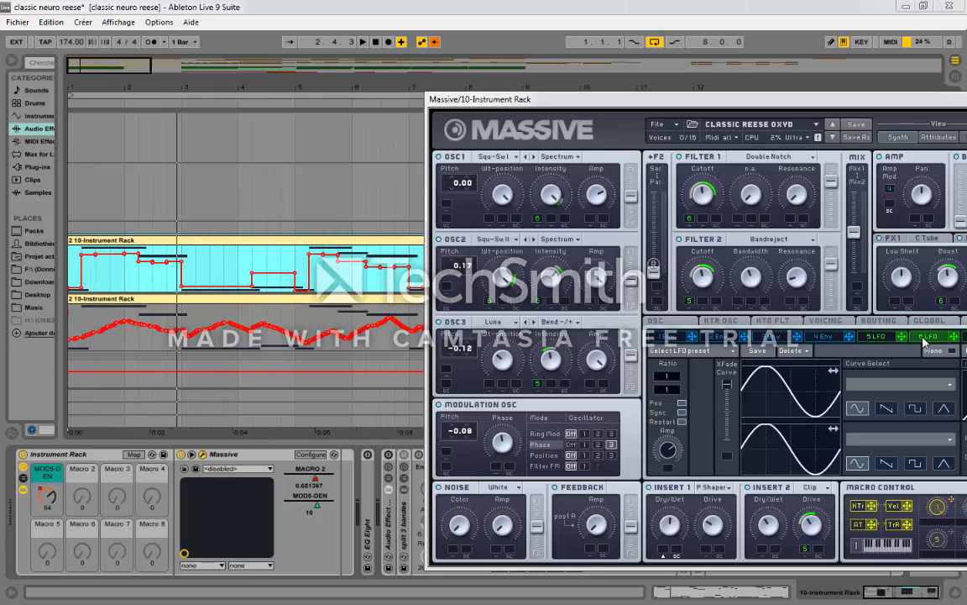
{"action": "left_click", "coordinate": [890, 338]}
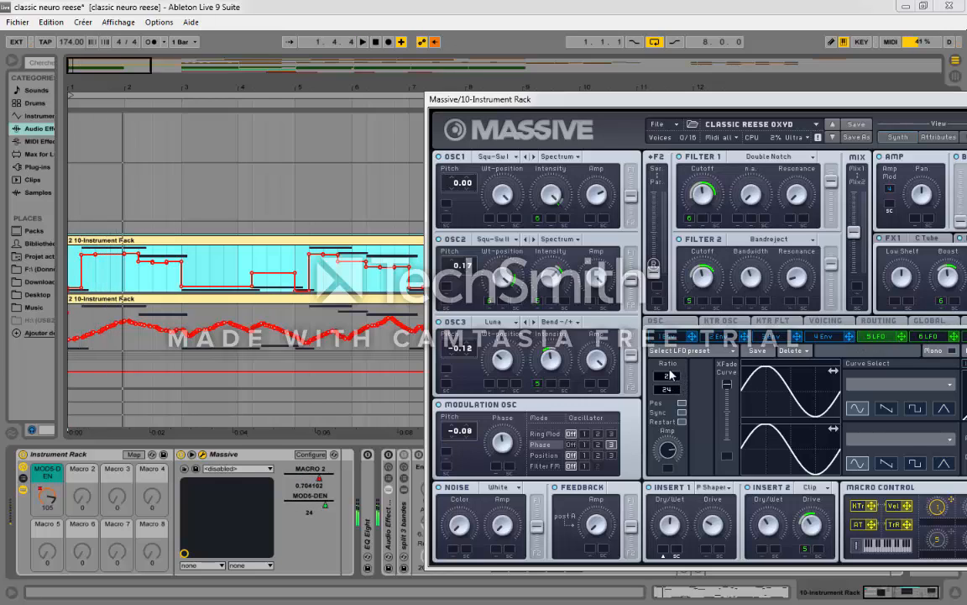
{"action": "left_click_drag", "start_coordinate": [737, 97], "coordinate": [682, 79]}
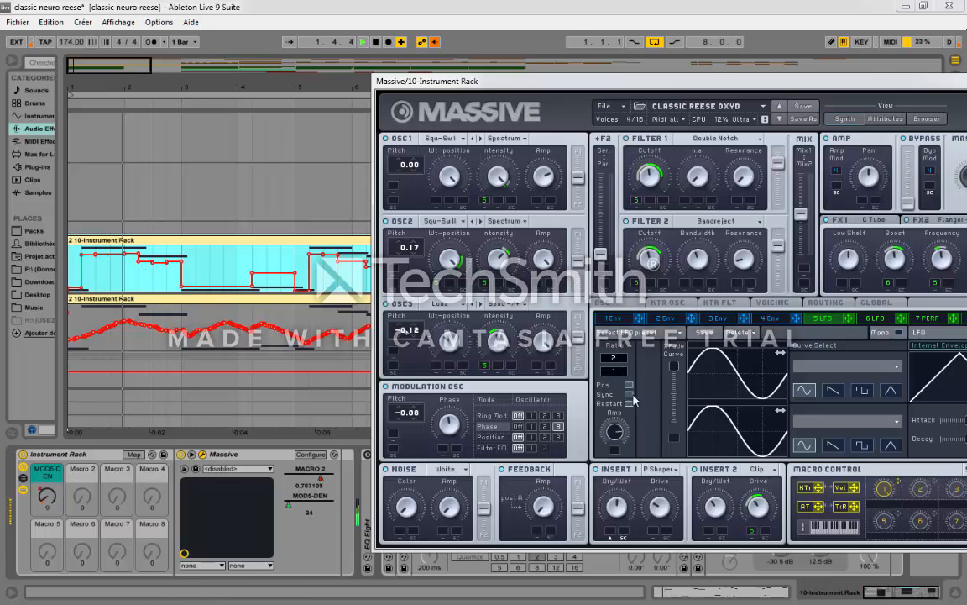
{"action": "key", "text": "space"}
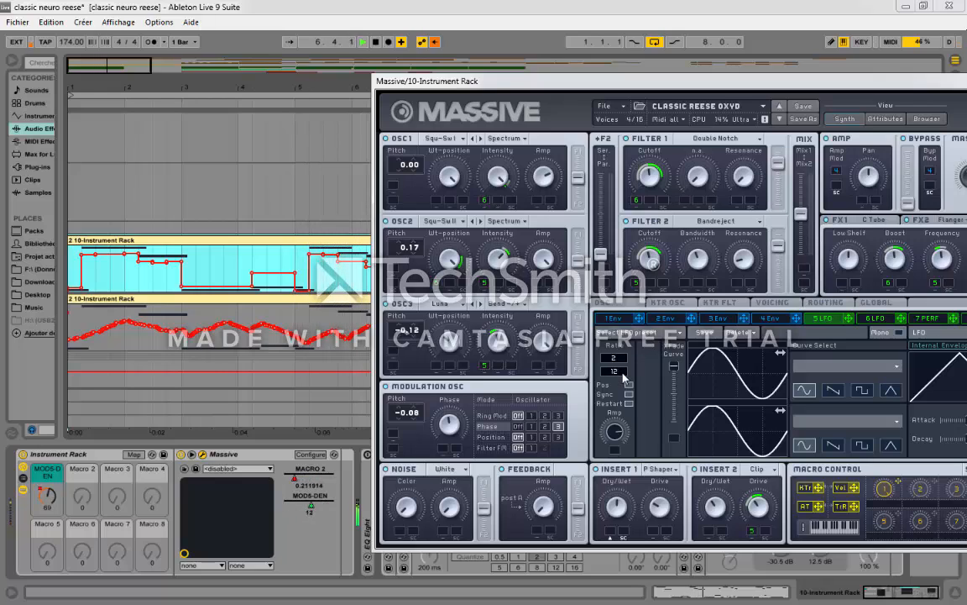
{"action": "key", "text": "space"}
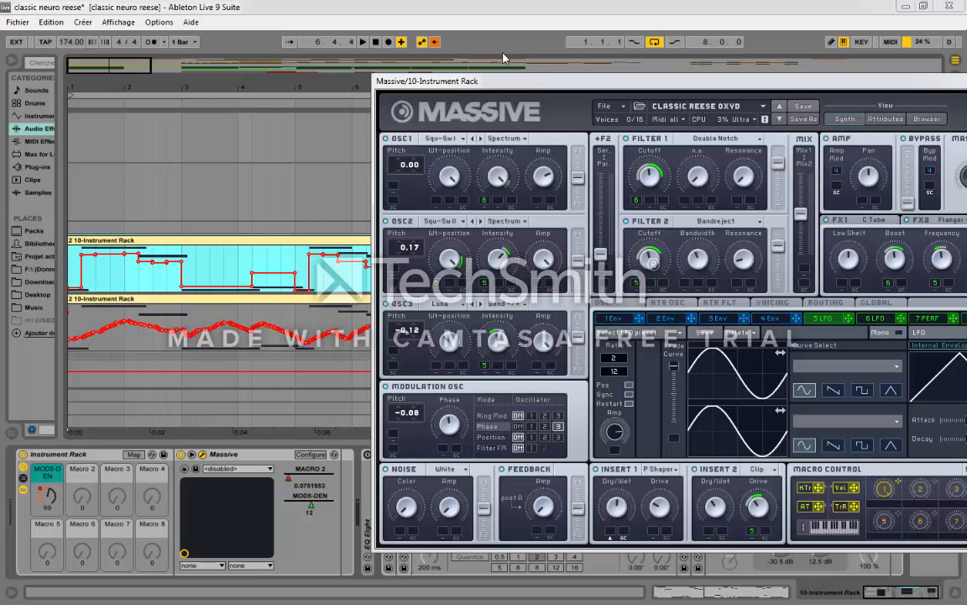
Step: Move the Massive window clear of the arrangement and devices, play the bass and switch on the Audio Effect Rack
{"action": "left_click_drag", "start_coordinate": [456, 82], "coordinate": [474, 356]}
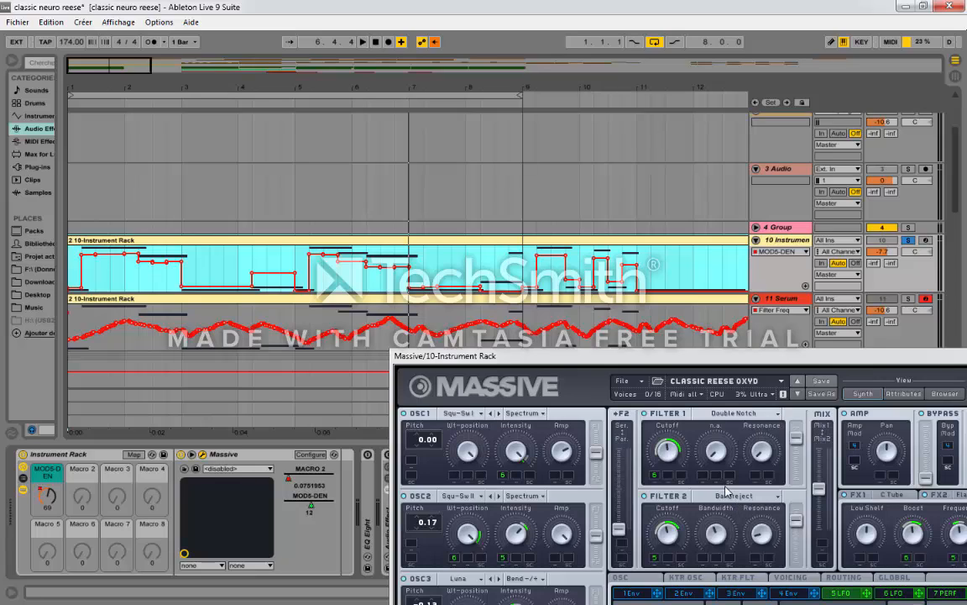
{"action": "left_click_drag", "start_coordinate": [433, 354], "coordinate": [712, 117]}
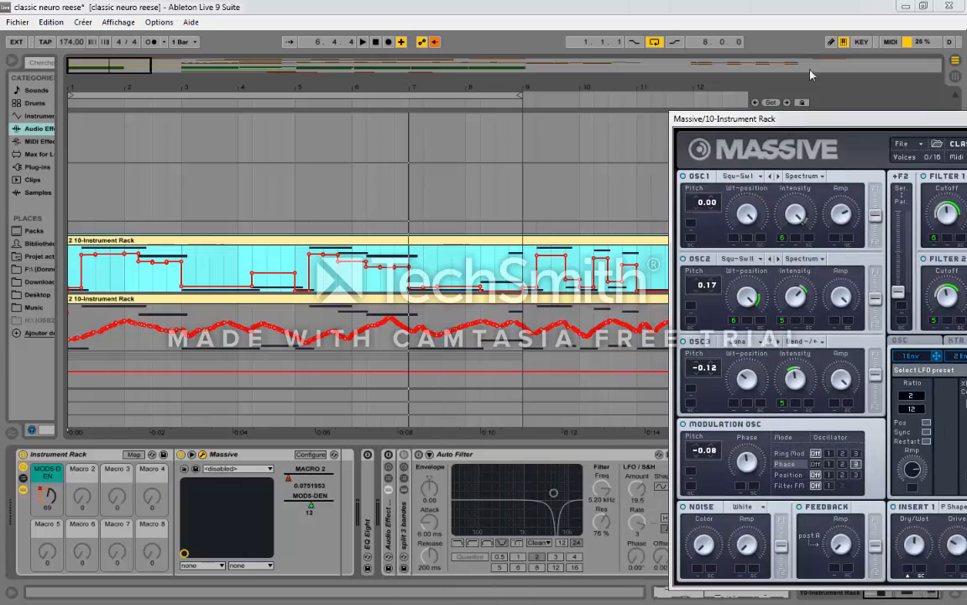
{"action": "left_click_drag", "start_coordinate": [788, 118], "coordinate": [418, 581]}
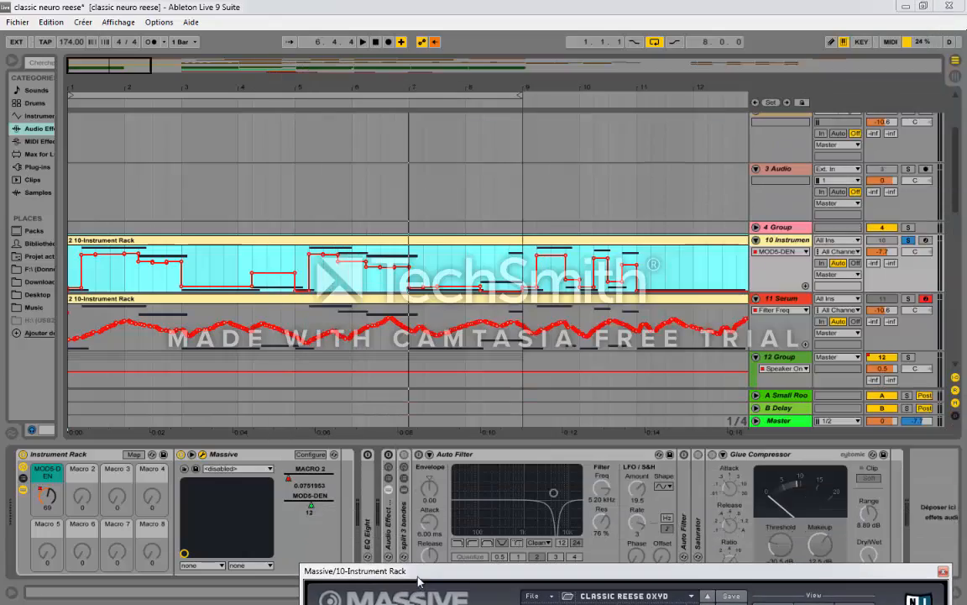
{"action": "key", "text": "space"}
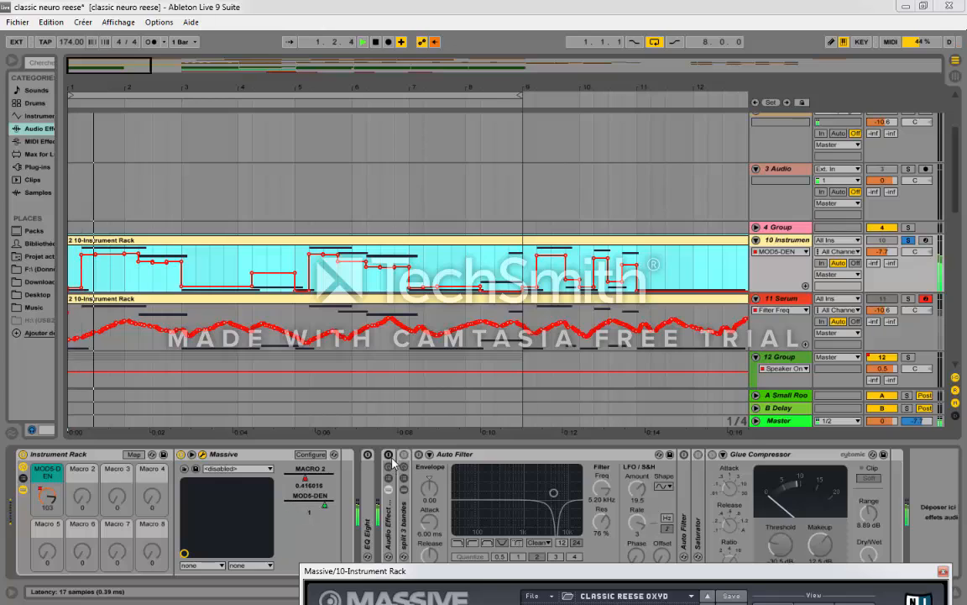
{"action": "left_click", "coordinate": [388, 454]}
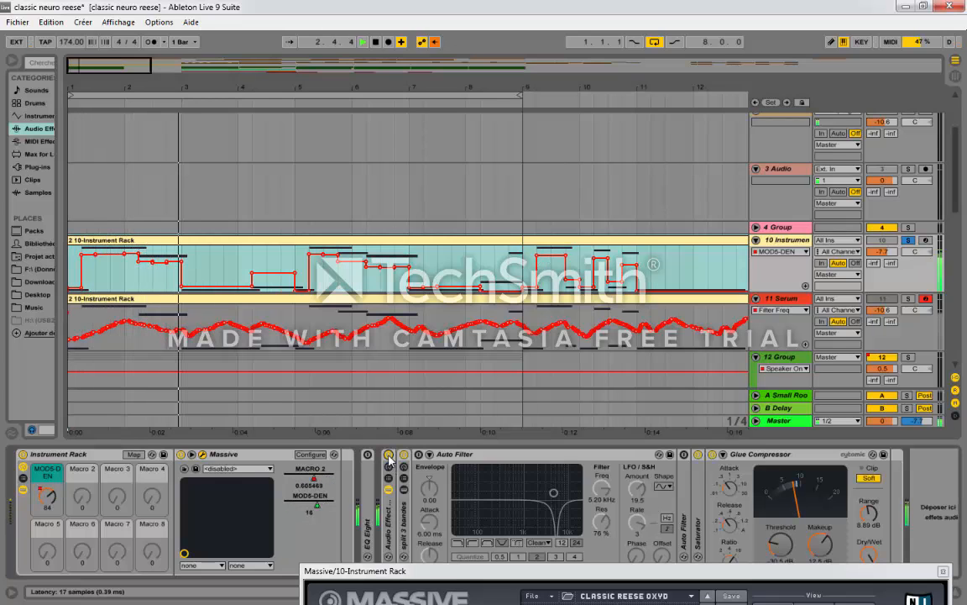
Step: Unfold the split 3 bandes rack and review the effects on its hi and mid chains during playback
{"action": "left_click", "coordinate": [407, 527]}
{"action": "left_click_drag", "start_coordinate": [492, 569], "coordinate": [420, 574]}
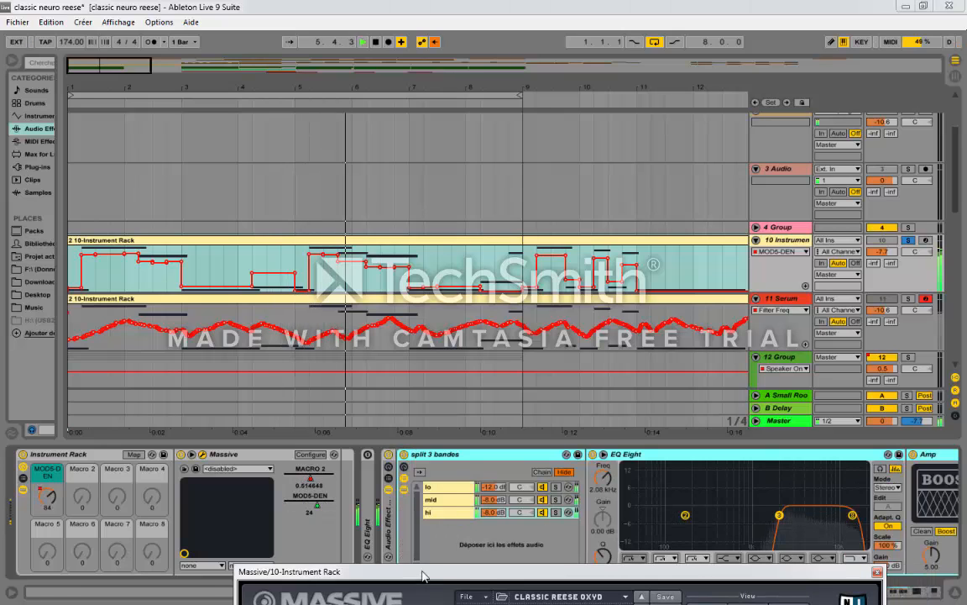
{"action": "left_click", "coordinate": [906, 592]}
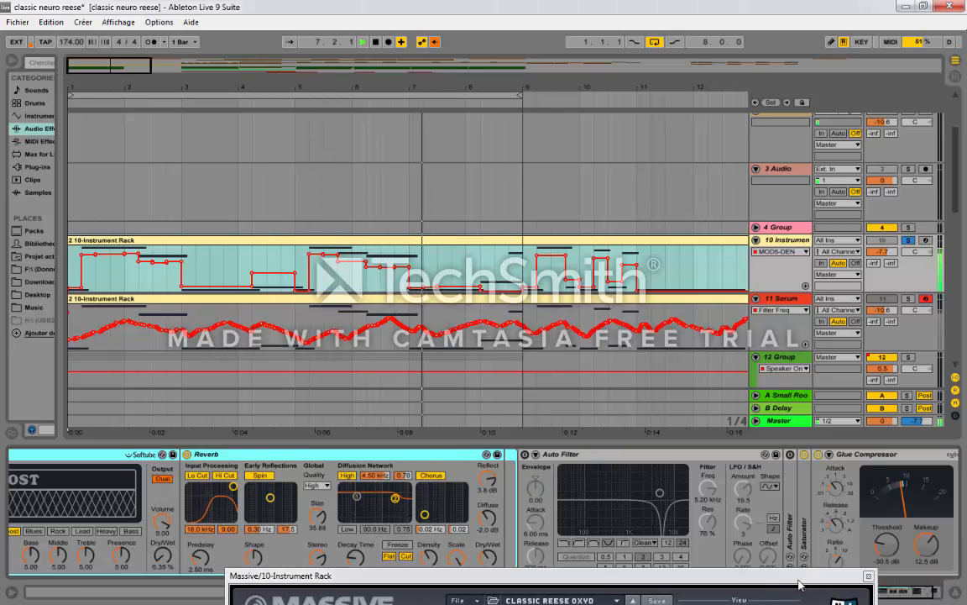
{"action": "left_click_drag", "start_coordinate": [798, 579], "coordinate": [800, 603]}
{"action": "left_click_drag", "start_coordinate": [882, 592], "coordinate": [873, 593]}
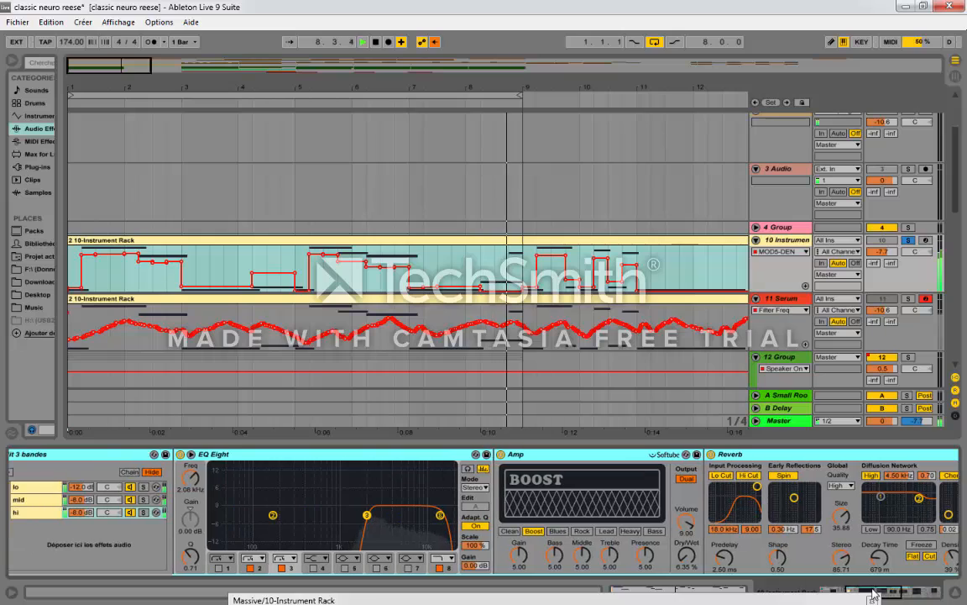
{"action": "left_click", "coordinate": [36, 501]}
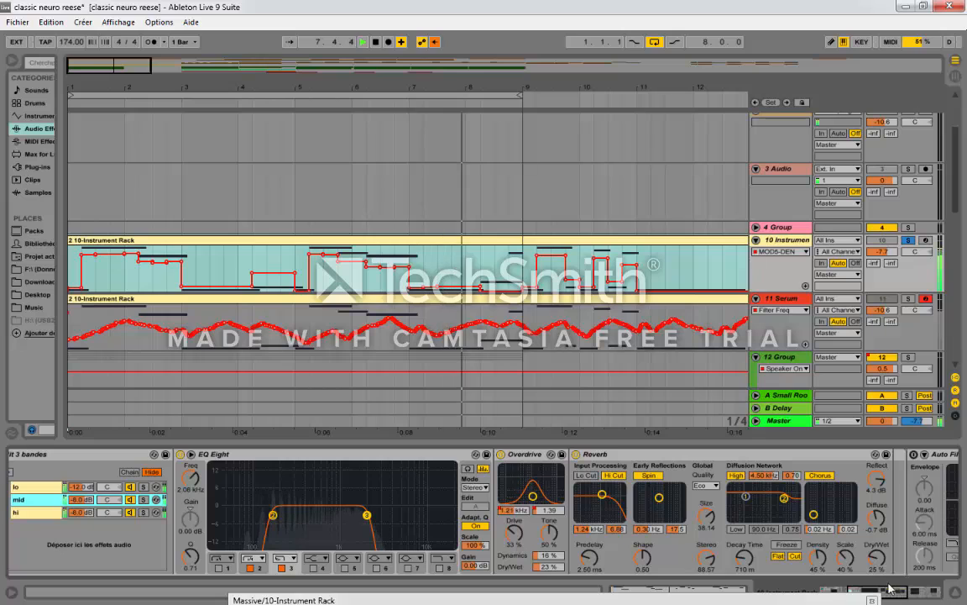
Step: Switch on both Auto Filters that follow the split 3 bandes rack, listen to the result and stop playback
{"action": "left_click_drag", "start_coordinate": [892, 595], "coordinate": [928, 593]}
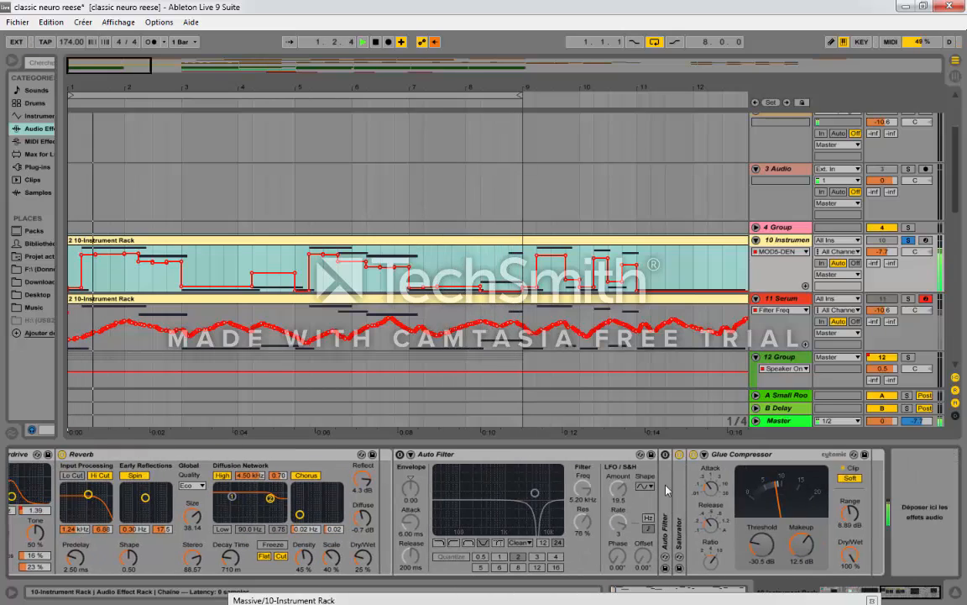
{"action": "left_click", "coordinate": [665, 456]}
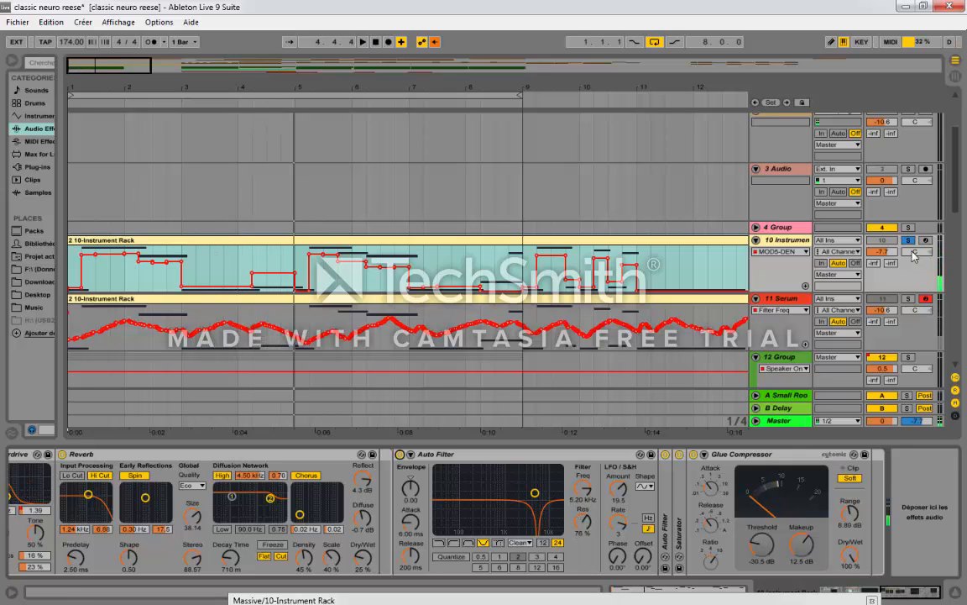
{"action": "key", "text": "space"}
Step: Unsolo the Massive track, mute 4 Group, activate the Massive track and play it together with the drums
{"action": "left_click", "coordinate": [910, 241]}
{"action": "left_click", "coordinate": [888, 299]}
{"action": "left_click", "coordinate": [888, 299]}
{"action": "left_click", "coordinate": [886, 228]}
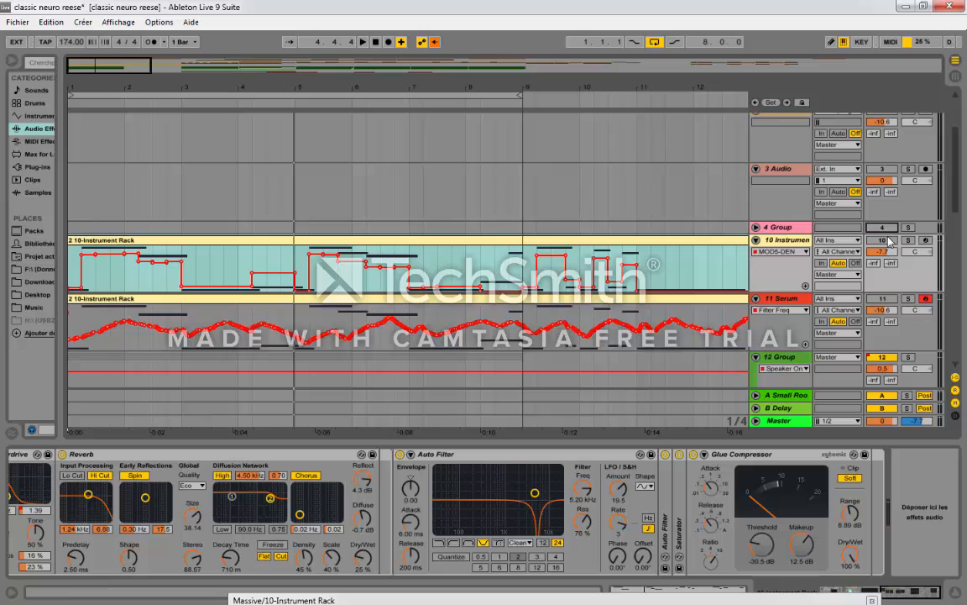
{"action": "left_click", "coordinate": [886, 240]}
{"action": "key", "text": "space"}
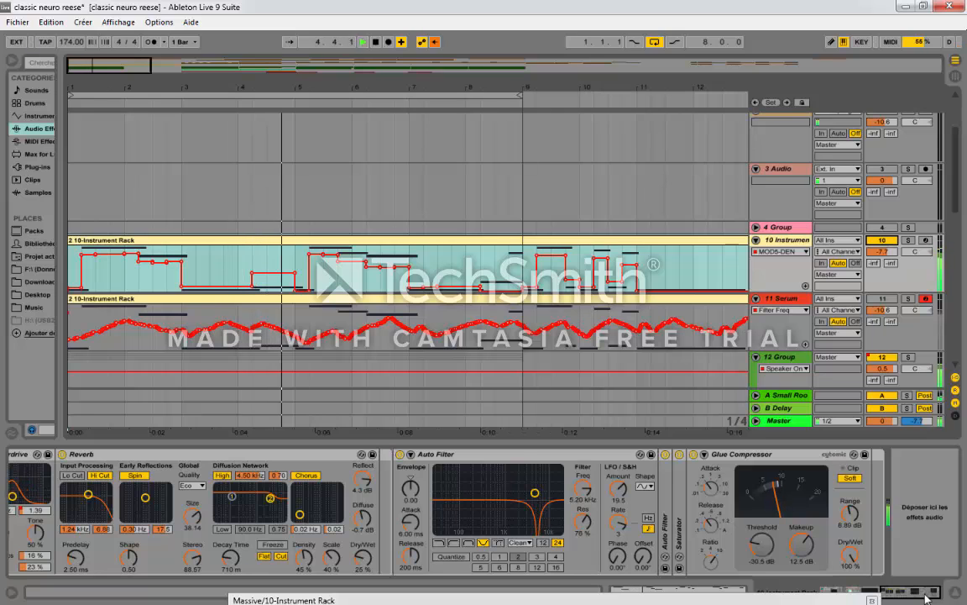
{"action": "scroll", "coordinate": [957, 152], "scroll_direction": "up", "scroll_amount": 3}
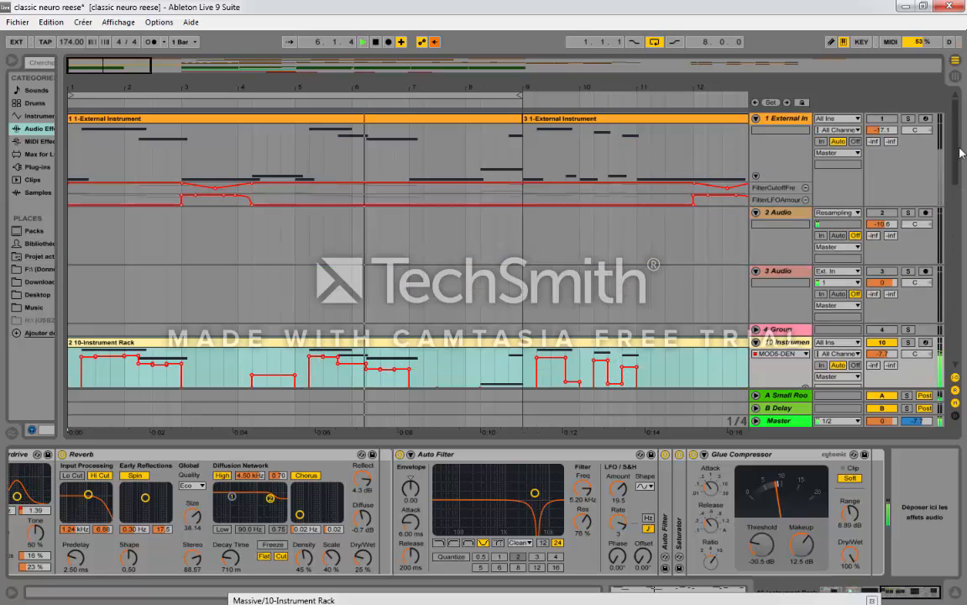
{"action": "key", "text": "space"}
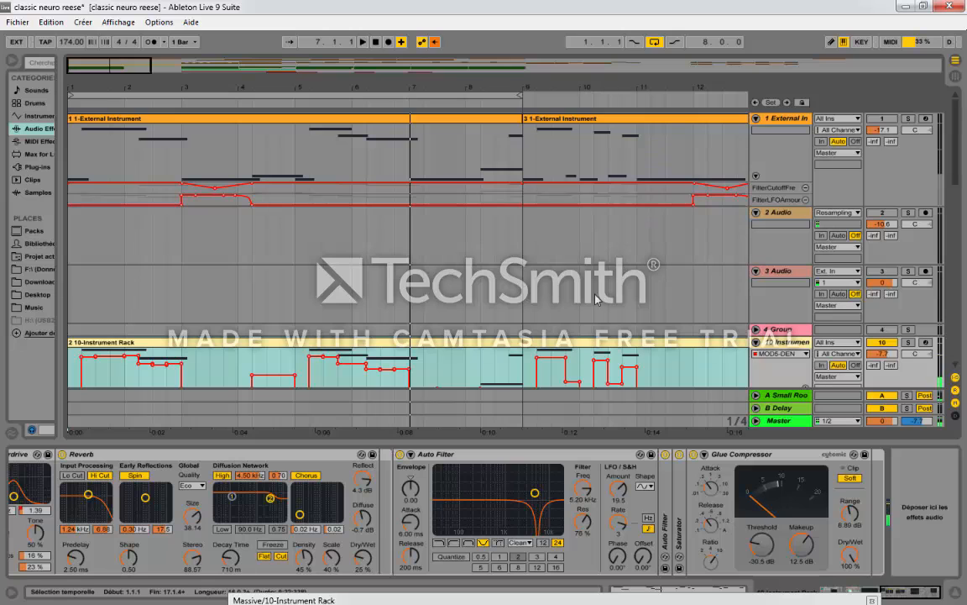
Step: Zoom the arrangement out and hide the contents of the Massive track's Audio Effect Rack
{"action": "scroll", "coordinate": [538, 318], "scroll_direction": "down", "scroll_amount": 3}
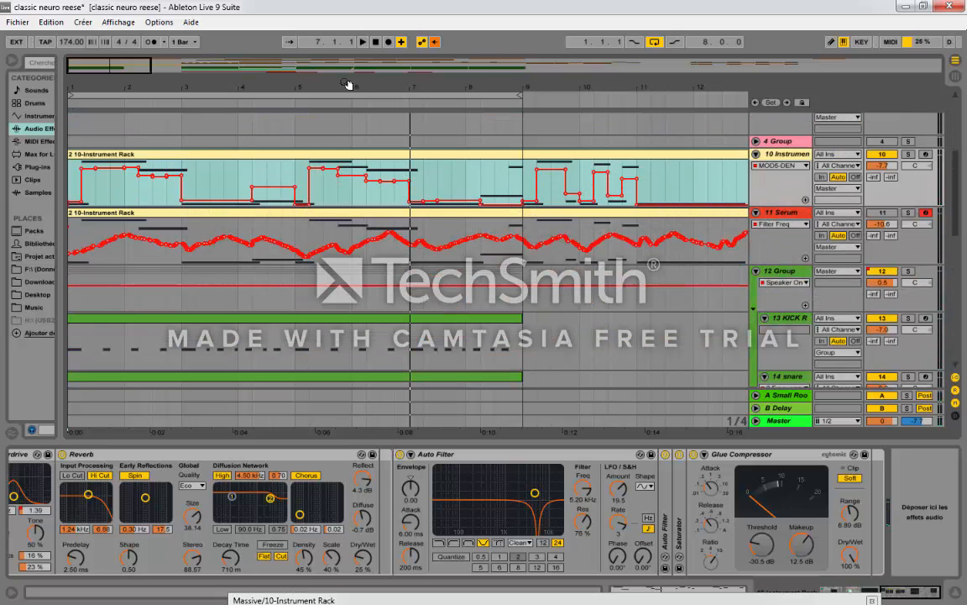
{"action": "left_click_drag", "start_coordinate": [346, 87], "coordinate": [357, 76]}
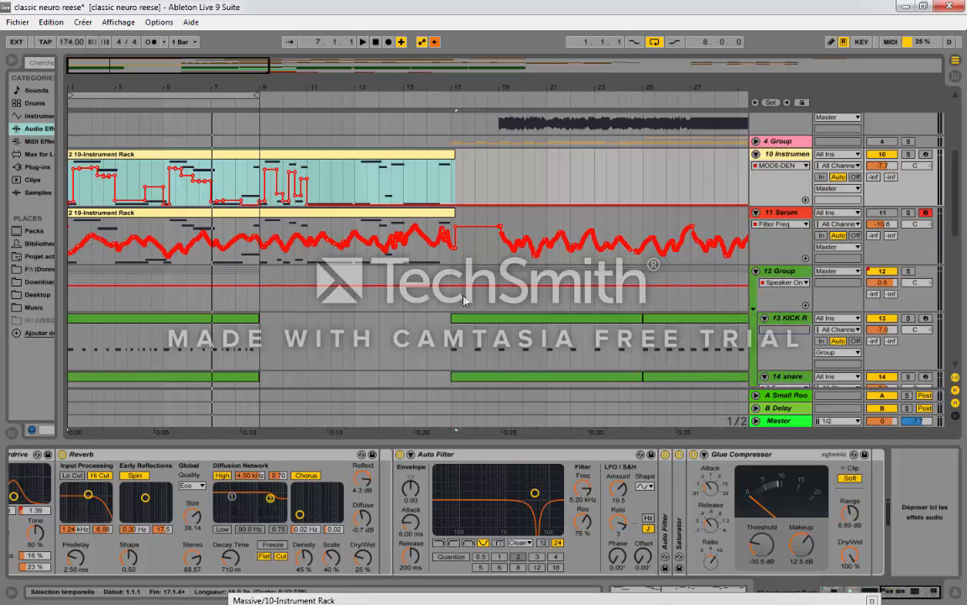
{"action": "left_click_drag", "start_coordinate": [914, 594], "coordinate": [853, 588]}
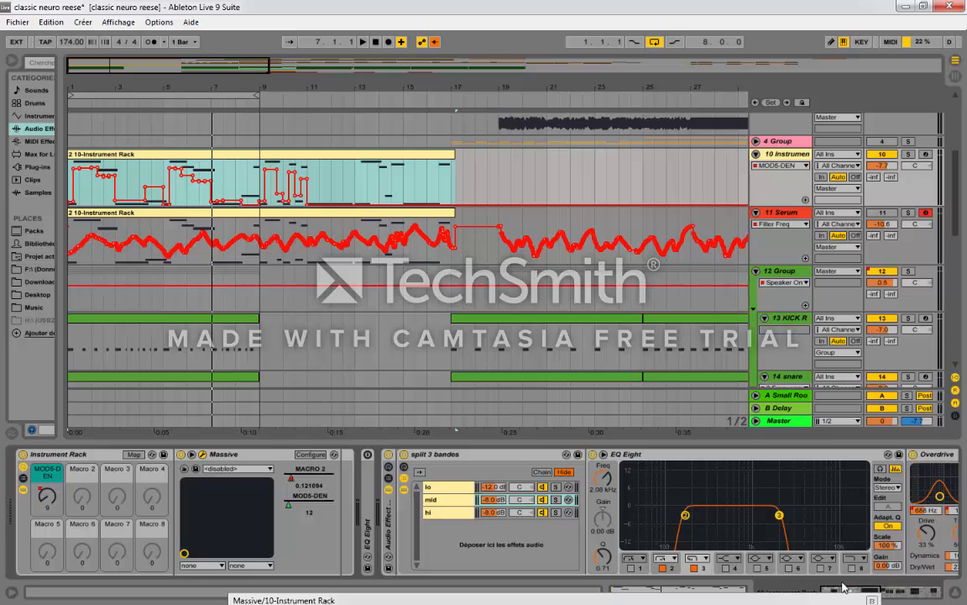
{"action": "double_click", "coordinate": [389, 533]}
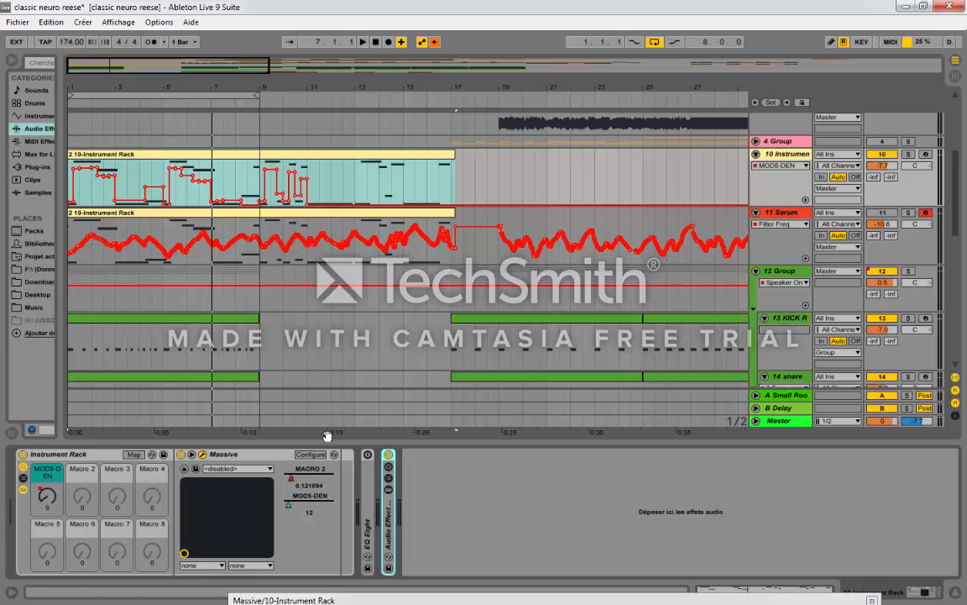
Step: Solo the External Instrument track and play its first clip from the start to hear the Moog Minitaur bass
{"action": "left_click", "coordinate": [313, 339]}
{"action": "scroll", "coordinate": [312, 339], "scroll_direction": "up", "scroll_amount": 6}
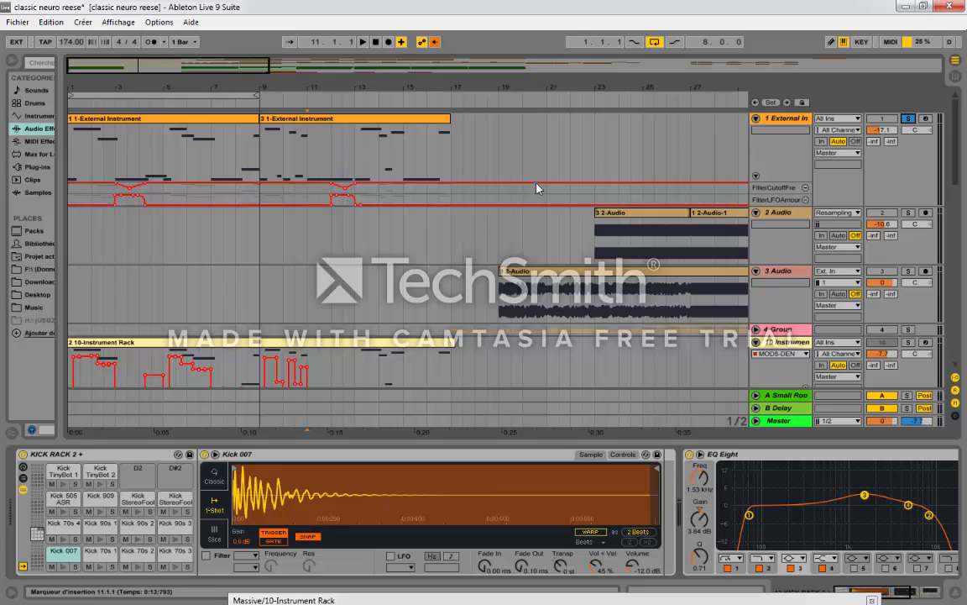
{"action": "left_click", "coordinate": [212, 122]}
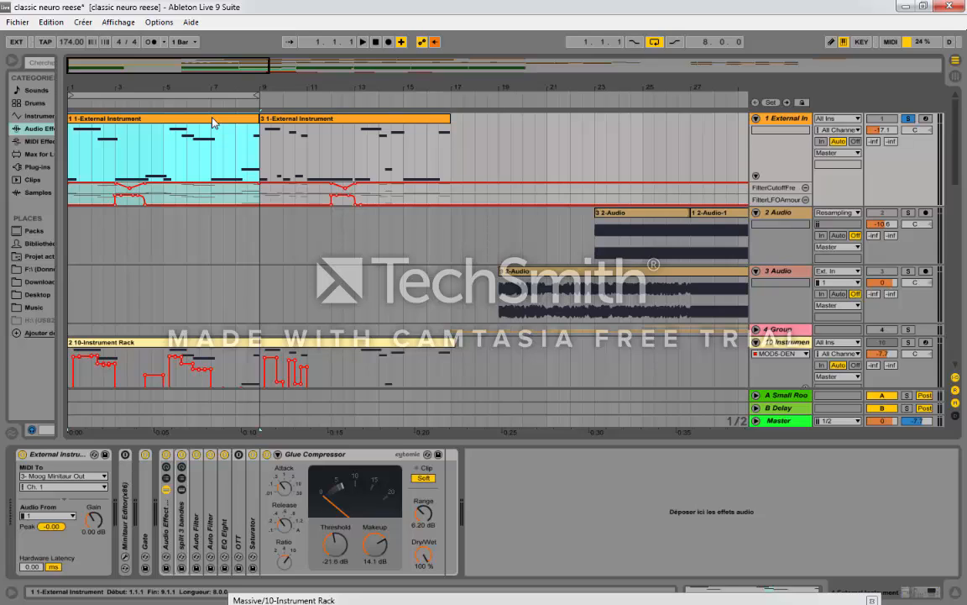
{"action": "key", "text": "space"}
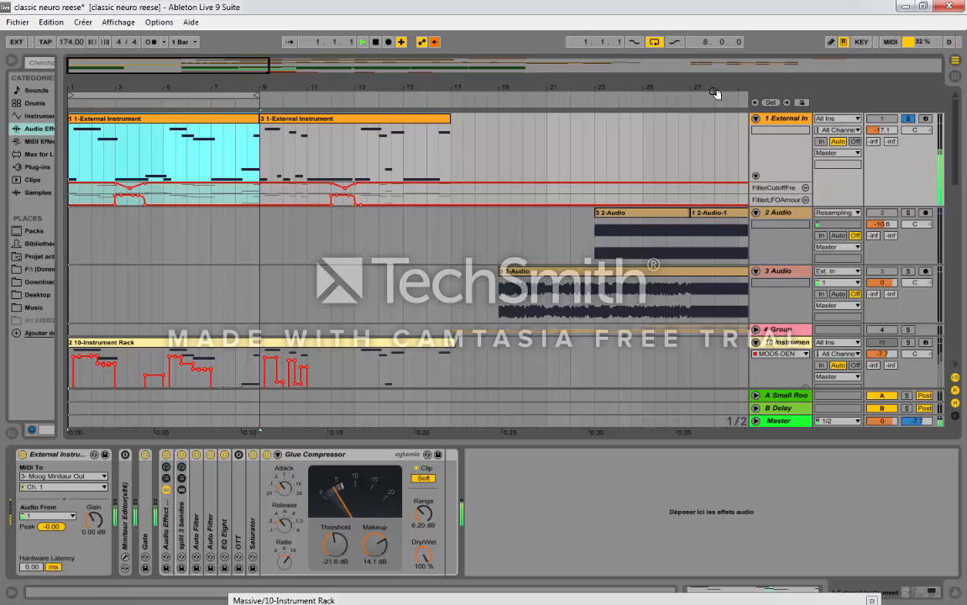
{"action": "left_click", "coordinate": [782, 123]}
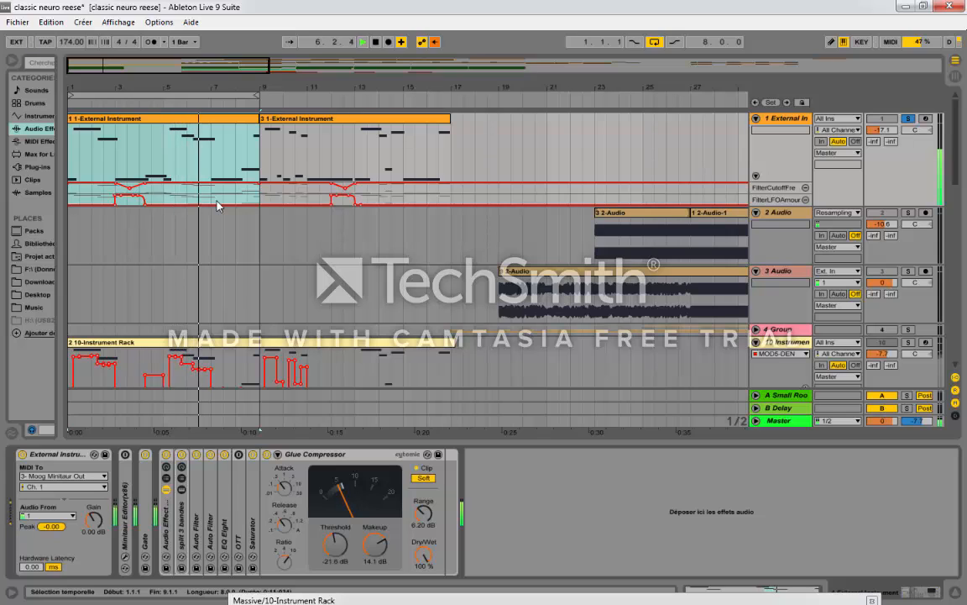
{"action": "key", "text": "space"}
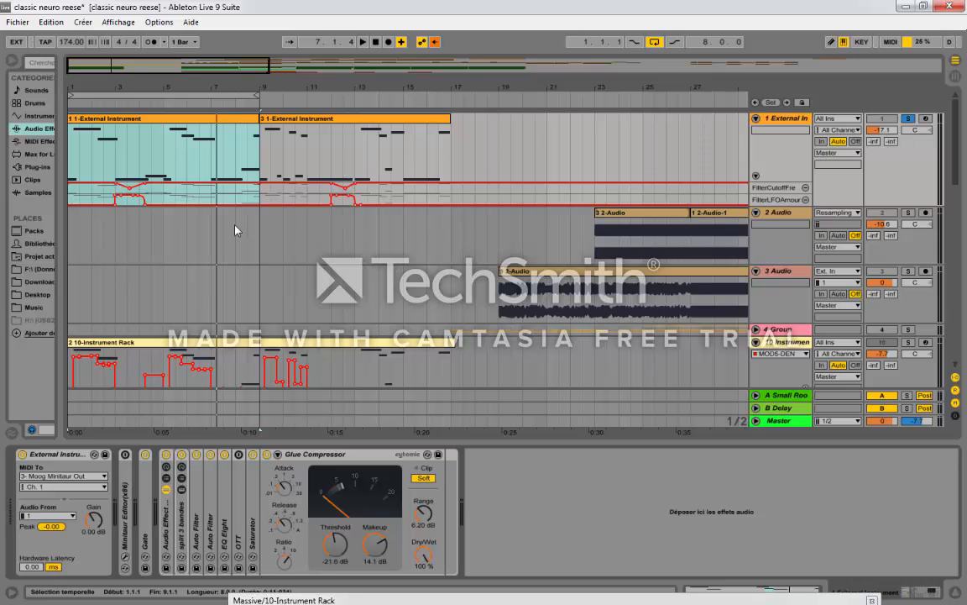
{"action": "left_click", "coordinate": [211, 168]}
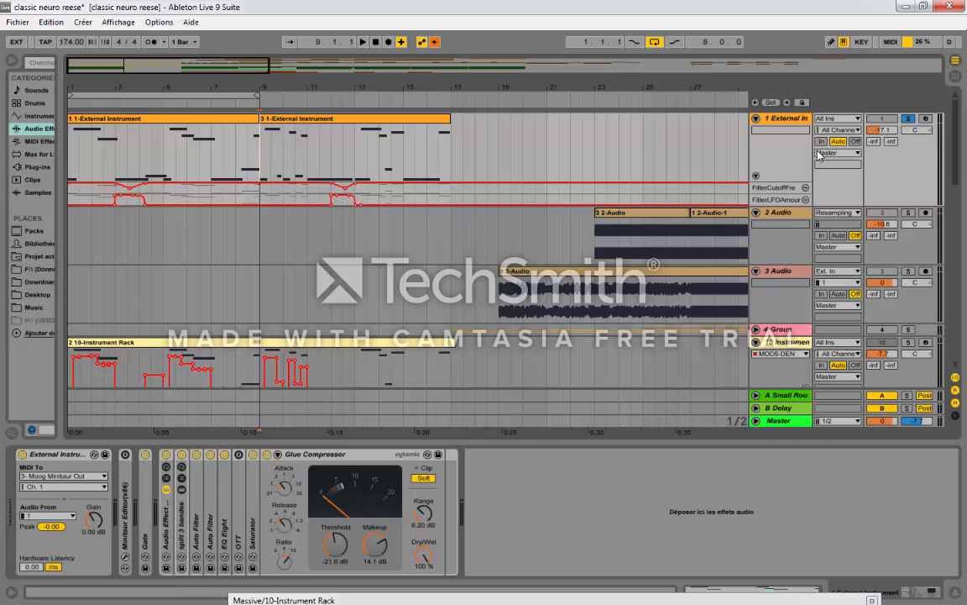
Step: Listen to the External Instrument track's second clip from bar 9, raise the Massive window and stop playback
{"action": "key", "text": "space"}
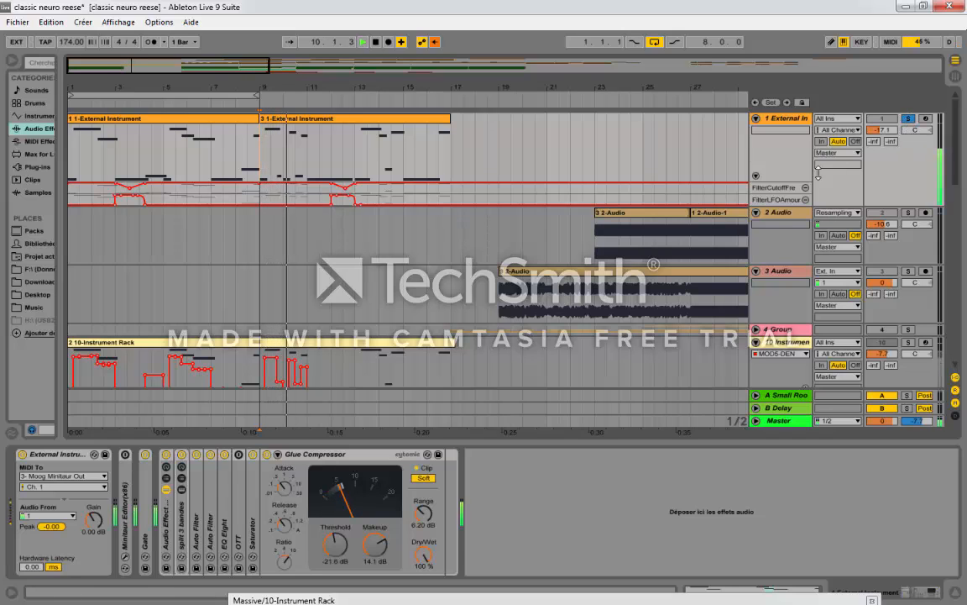
{"action": "scroll", "coordinate": [359, 353], "scroll_direction": "down", "scroll_amount": 2}
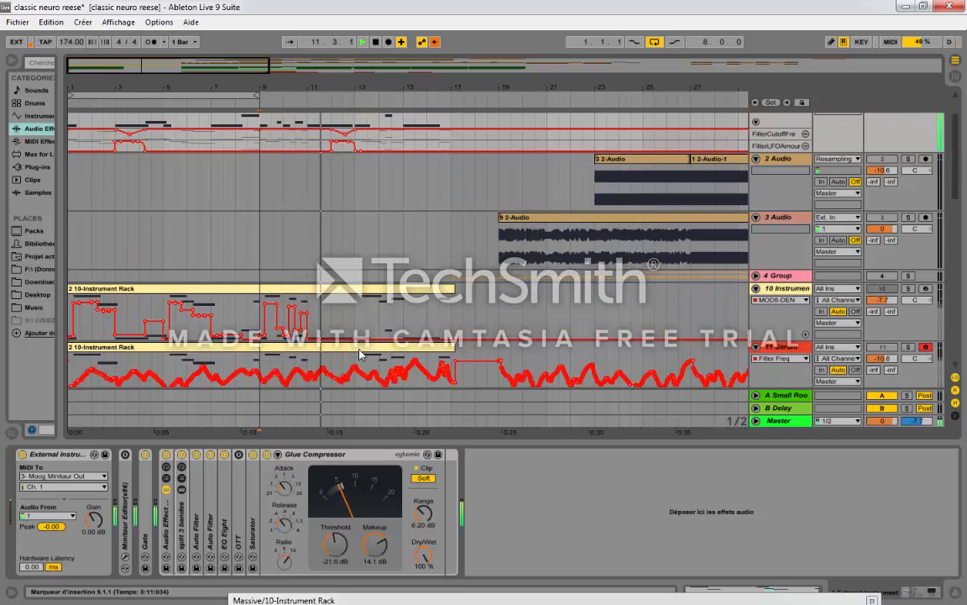
{"action": "scroll", "coordinate": [360, 352], "scroll_direction": "down", "scroll_amount": 6}
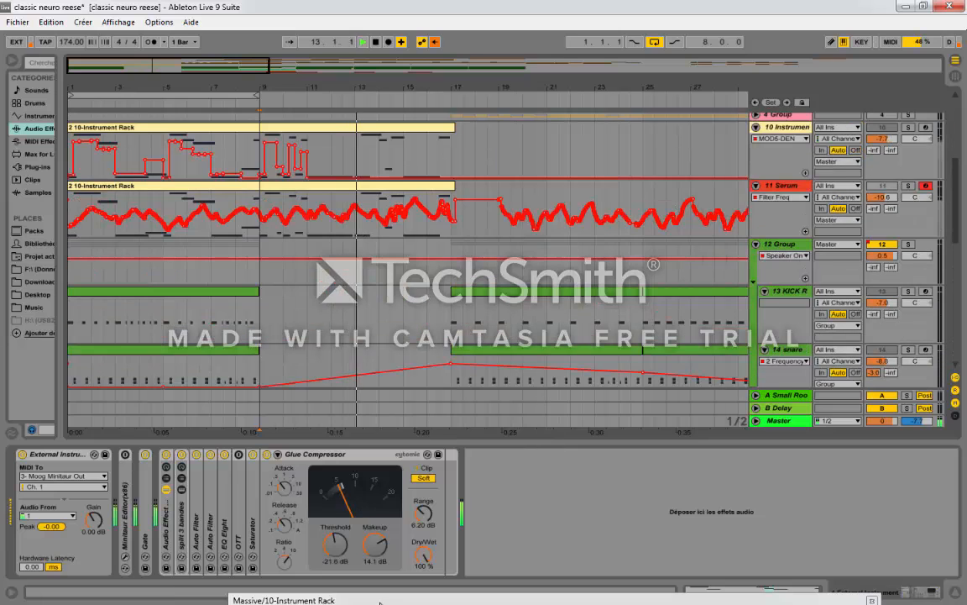
{"action": "left_click_drag", "start_coordinate": [380, 599], "coordinate": [441, 472]}
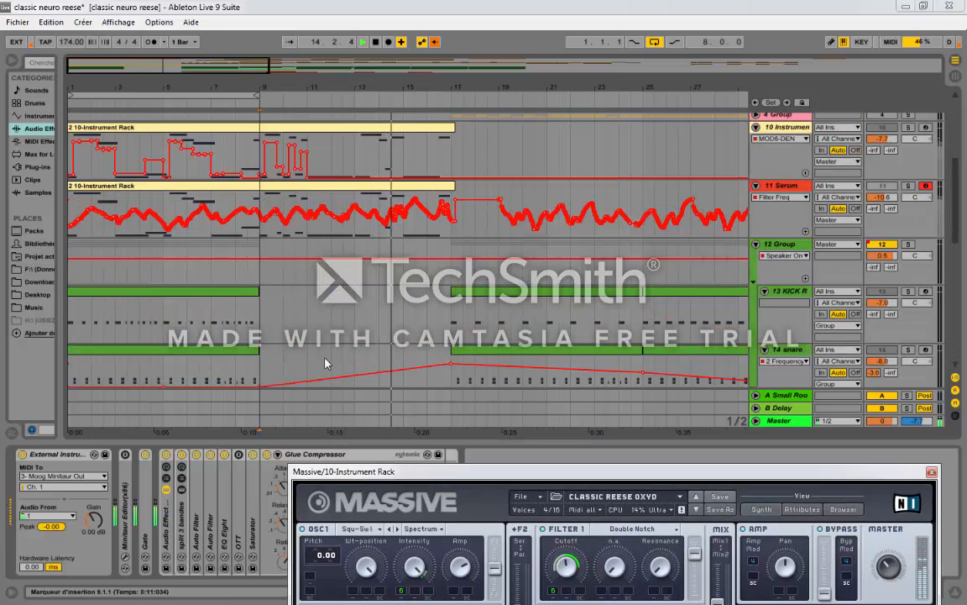
{"action": "left_click", "coordinate": [236, 268]}
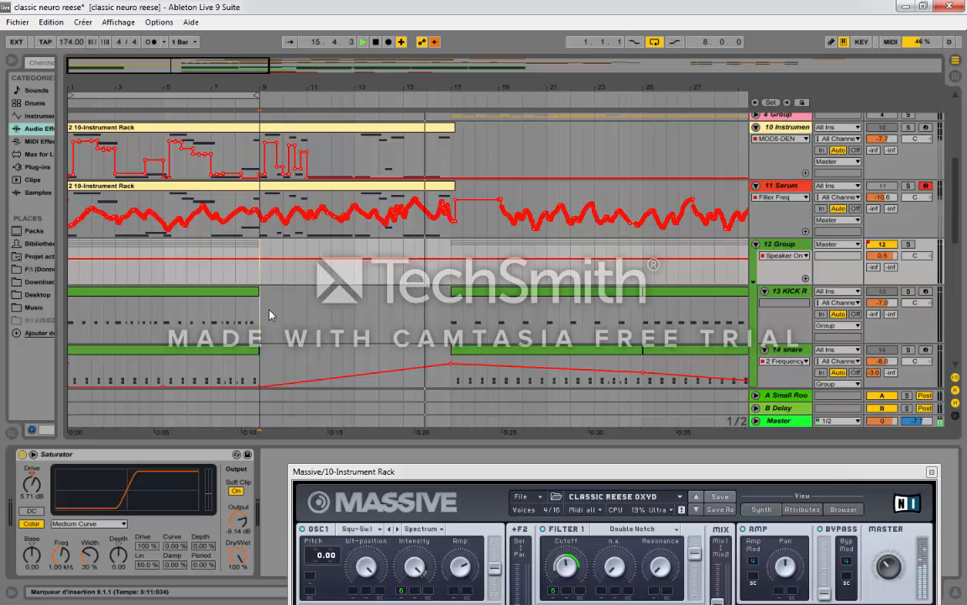
{"action": "key", "text": "space"}
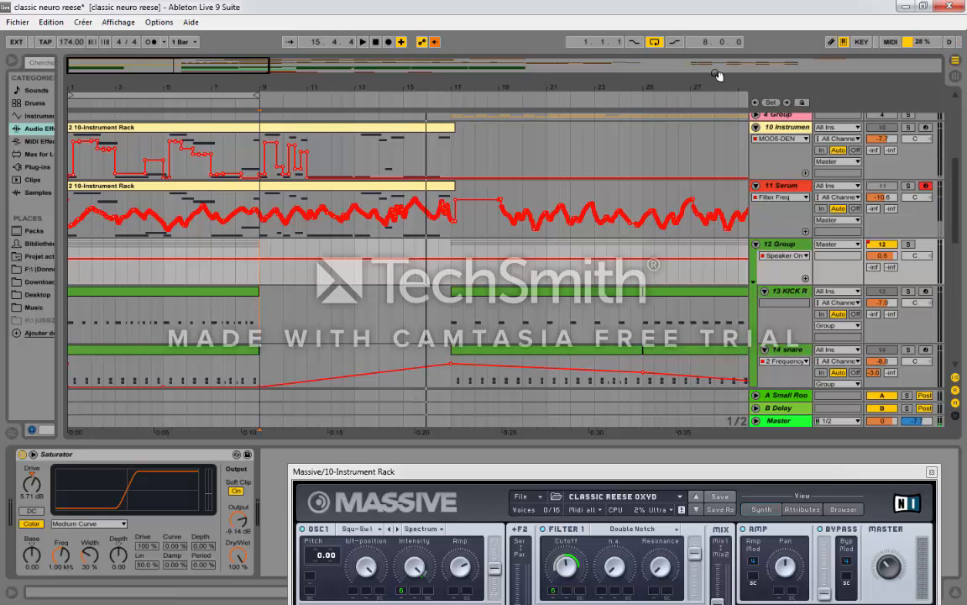
Step: Solo the 2 Audio resampling track and play its 7 2-Audio clip from bar 43
{"action": "scroll", "coordinate": [647, 218], "scroll_direction": "up", "scroll_amount": 8}
{"action": "scroll", "coordinate": [646, 218], "scroll_direction": "down", "scroll_amount": 7}
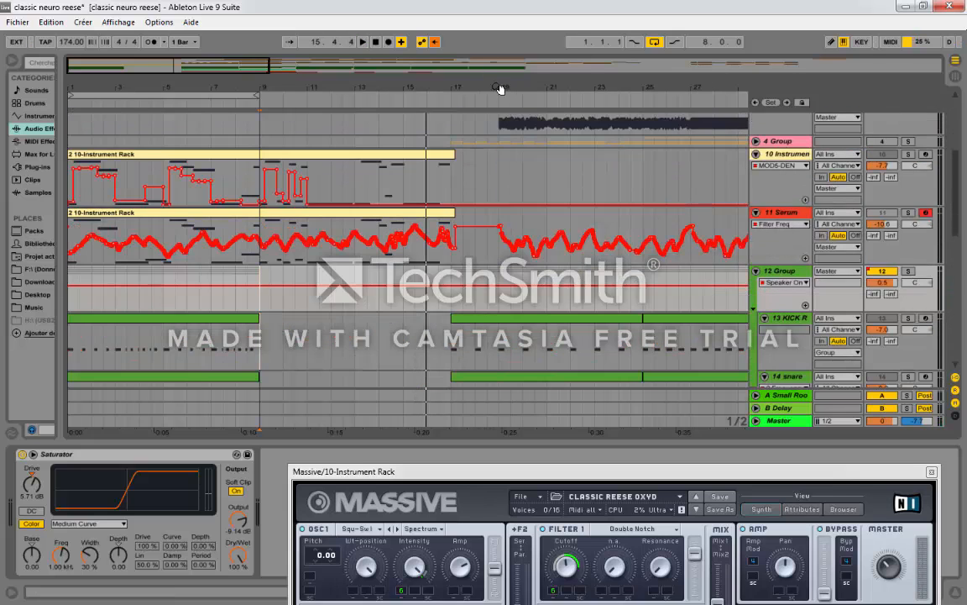
{"action": "left_click_drag", "start_coordinate": [501, 89], "coordinate": [324, 80]}
{"action": "scroll", "coordinate": [318, 218], "scroll_direction": "up", "scroll_amount": 5}
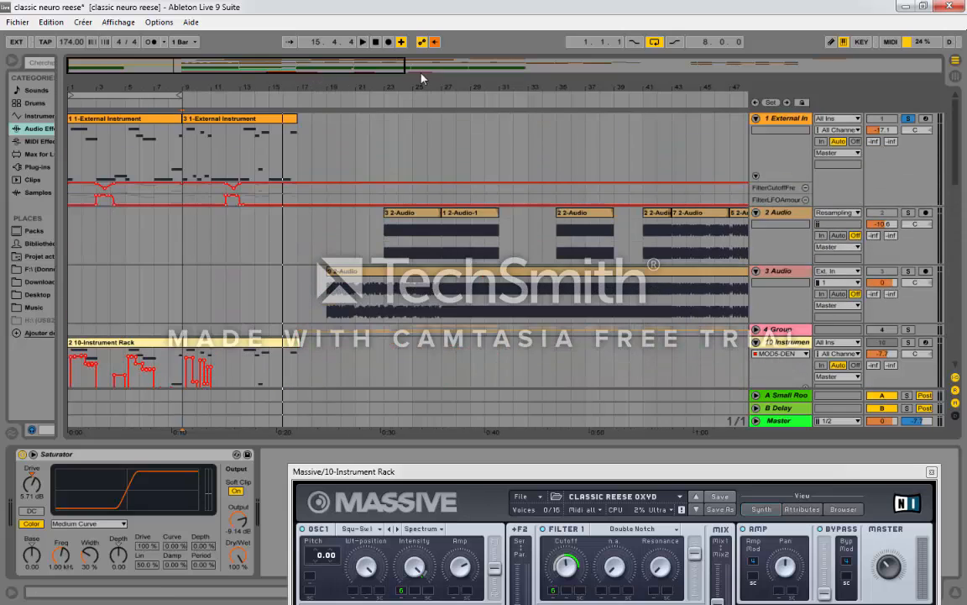
{"action": "left_click_drag", "start_coordinate": [382, 73], "coordinate": [390, 56]}
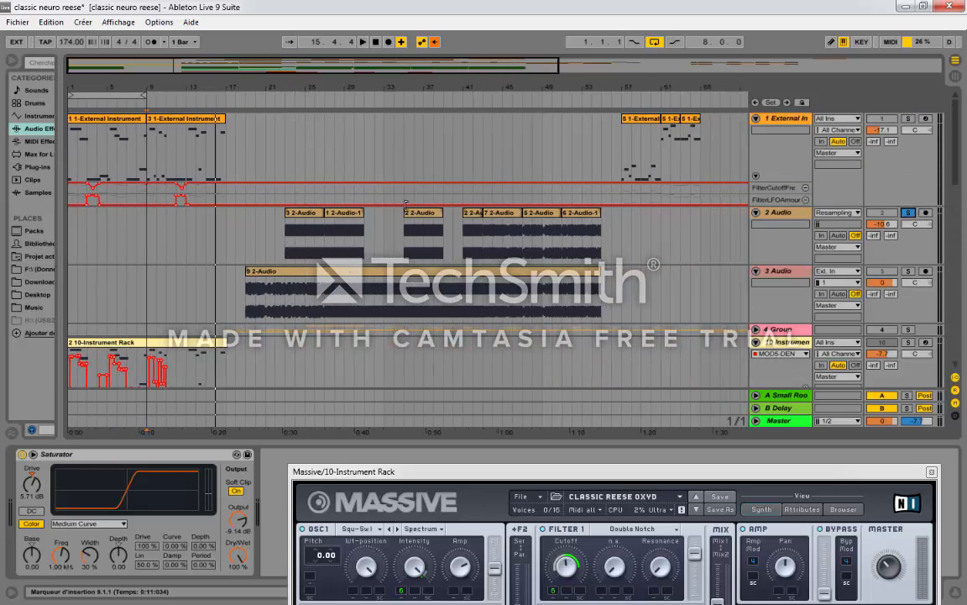
{"action": "left_click", "coordinate": [490, 215]}
{"action": "key", "text": "space"}
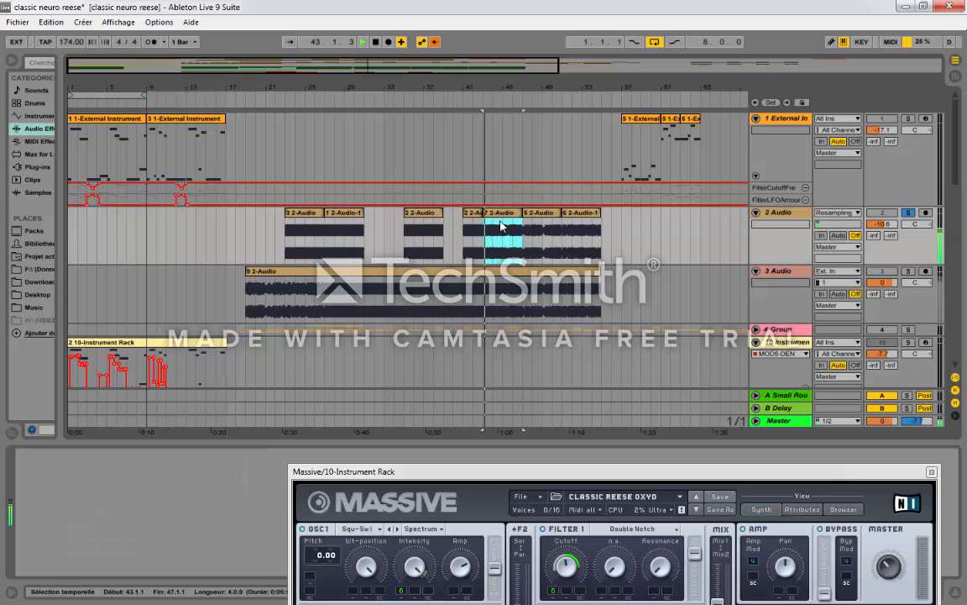
Step: Audition the short 2 2-Audio clip before bar 43 and the 1 2-Audio-1 clip at bar 27
{"action": "left_click", "coordinate": [477, 215]}
{"action": "key", "text": "space"}
{"action": "key", "text": "space"}
{"action": "left_click", "coordinate": [336, 215]}
{"action": "key", "text": "space"}
{"action": "key", "text": "space"}
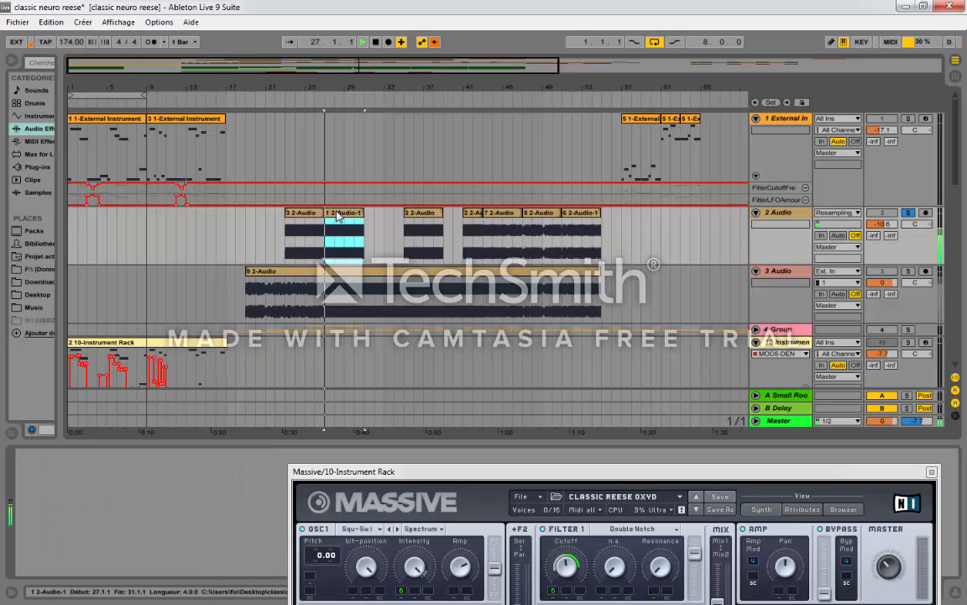
Step: Extend the 2 2-Audio clip at bar 35 up to bar 41, play it and stop playback
{"action": "left_click_drag", "start_coordinate": [442, 215], "coordinate": [463, 215]}
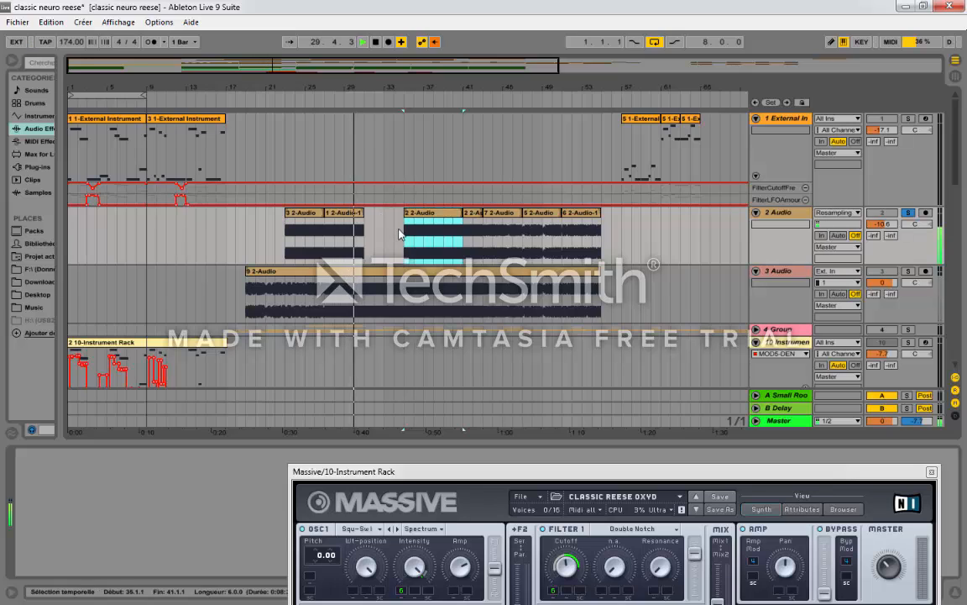
{"action": "key", "text": "space"}
{"action": "key", "text": "space"}
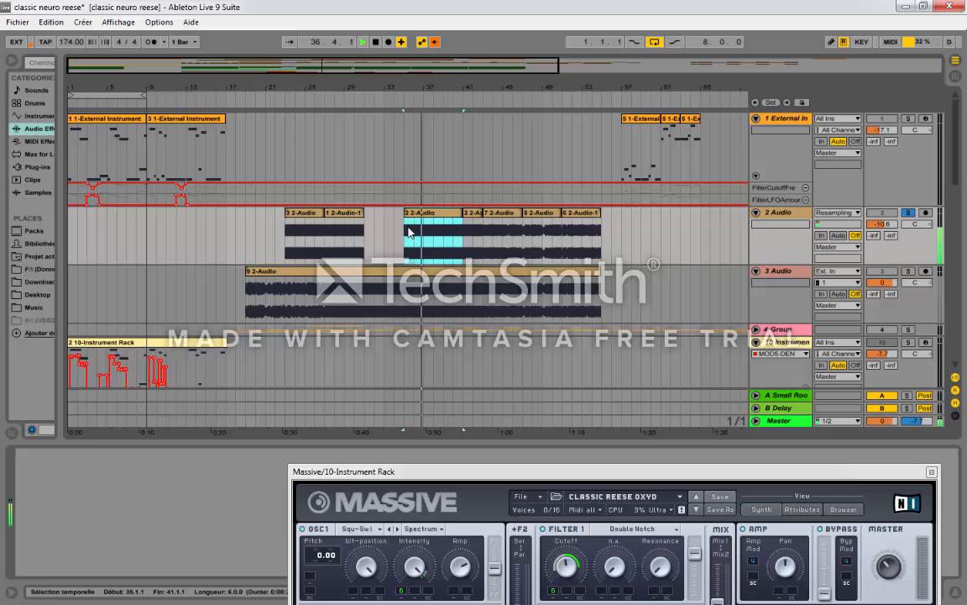
{"action": "key", "text": "space"}
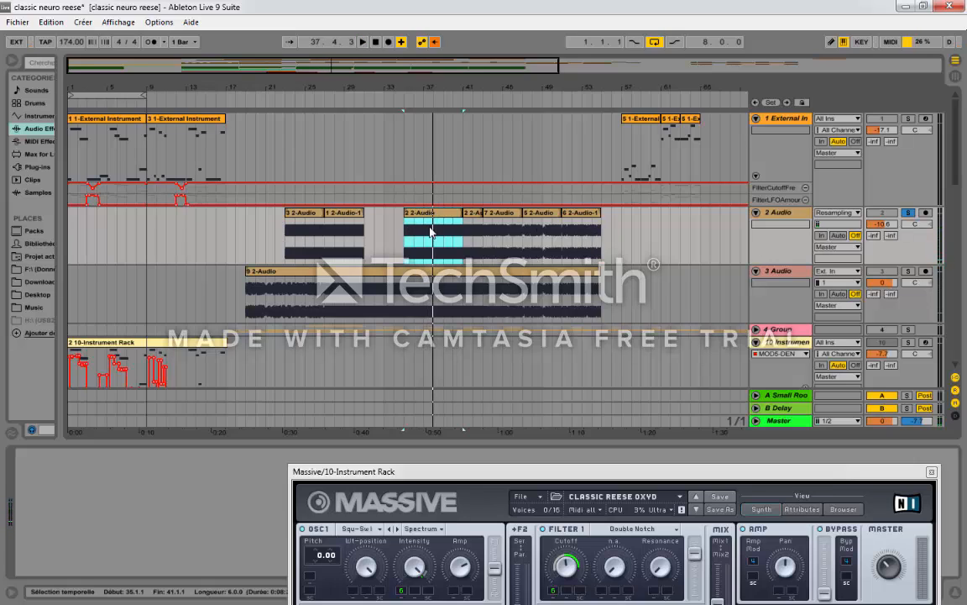
Step: Unfold 4 Group to show its edited audio tracks and place the insert marker at bar 33 on 6 Audio
{"action": "key", "text": "minus"}
{"action": "key", "text": "minus"}
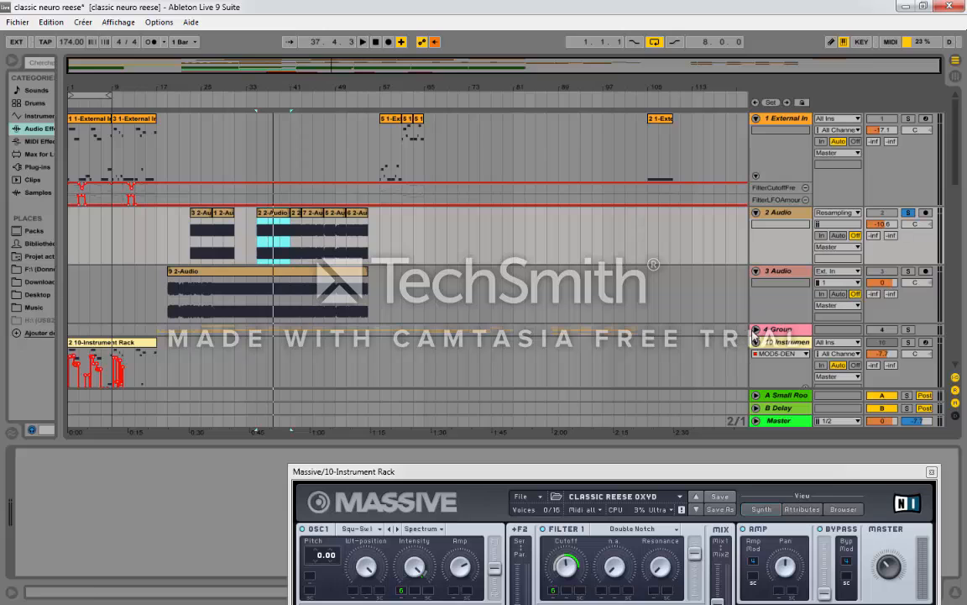
{"action": "left_click", "coordinate": [756, 329]}
{"action": "scroll", "coordinate": [393, 332], "scroll_direction": "down", "scroll_amount": 5}
{"action": "scroll", "coordinate": [560, 318], "scroll_direction": "down", "scroll_amount": 5}
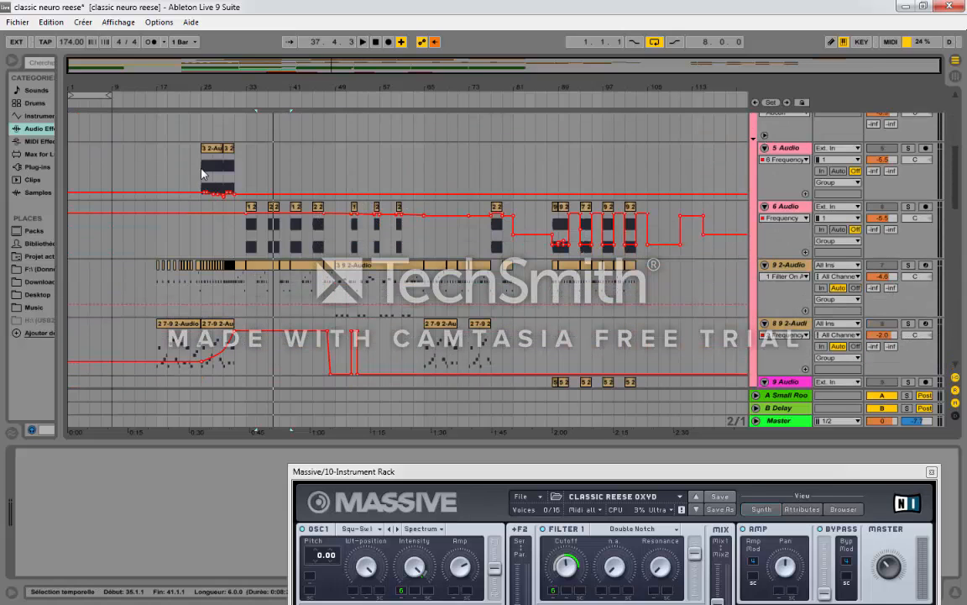
{"action": "left_click", "coordinate": [201, 173]}
{"action": "left_click", "coordinate": [245, 240]}
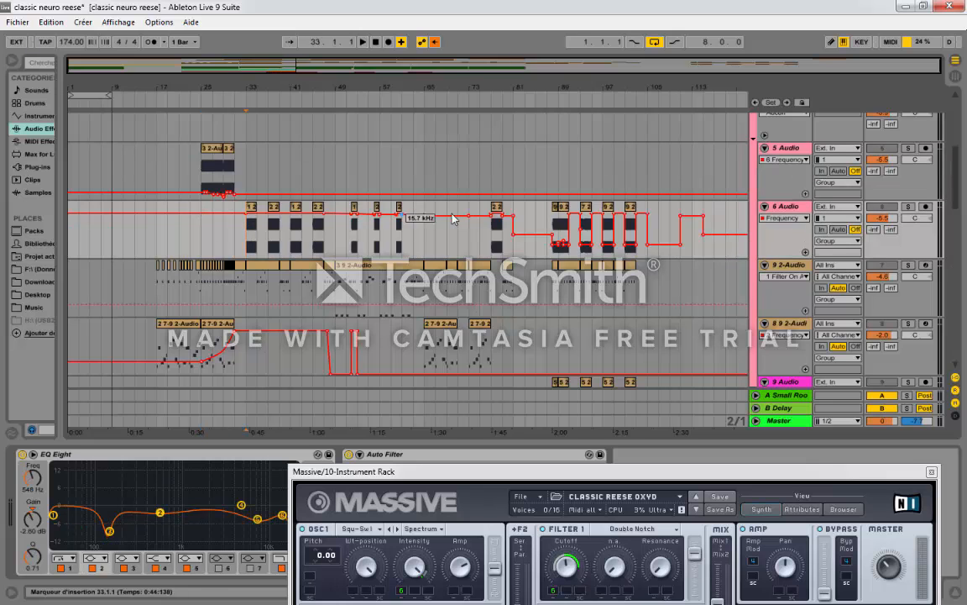
Step: Open the options for slicing the 9 2-Audio clip on 3 Audio to a new MIDI track, and dismiss them without slicing
{"action": "scroll", "coordinate": [269, 243], "scroll_direction": "up", "scroll_amount": 3}
{"action": "left_click_drag", "start_coordinate": [255, 86], "coordinate": [365, 81]}
{"action": "scroll", "coordinate": [369, 190], "scroll_direction": "up", "scroll_amount": 5}
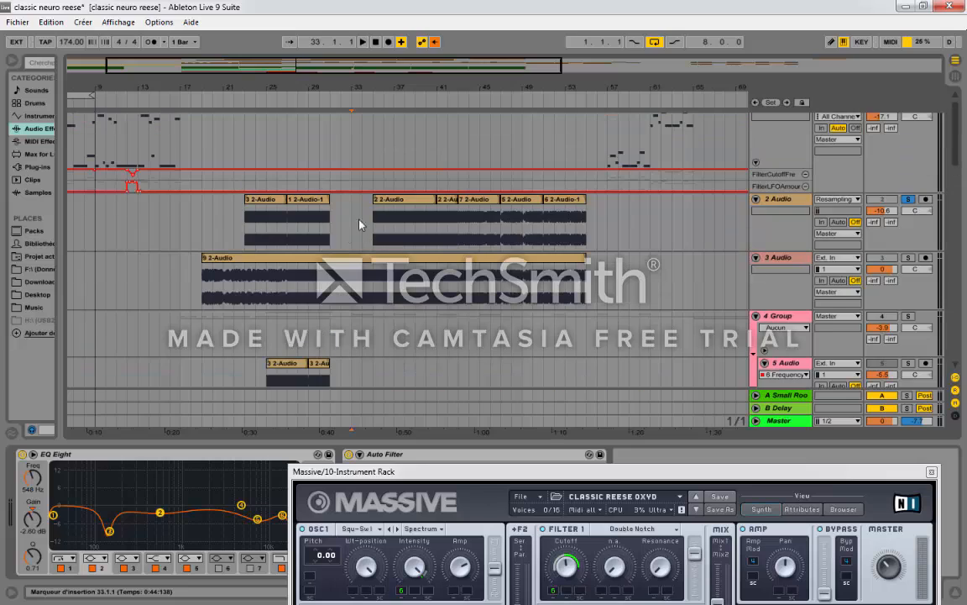
{"action": "left_click", "coordinate": [342, 267]}
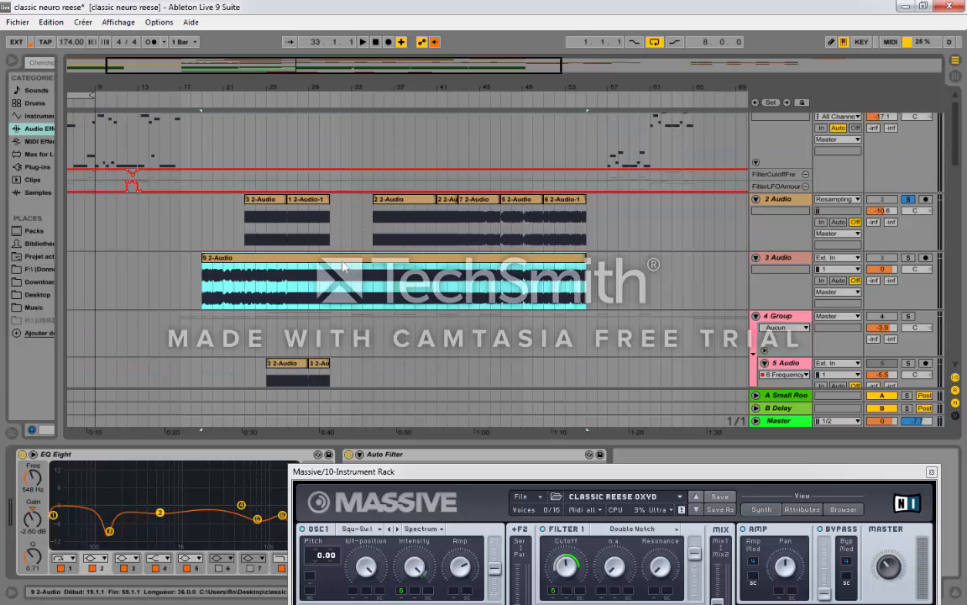
{"action": "right_click", "coordinate": [343, 267]}
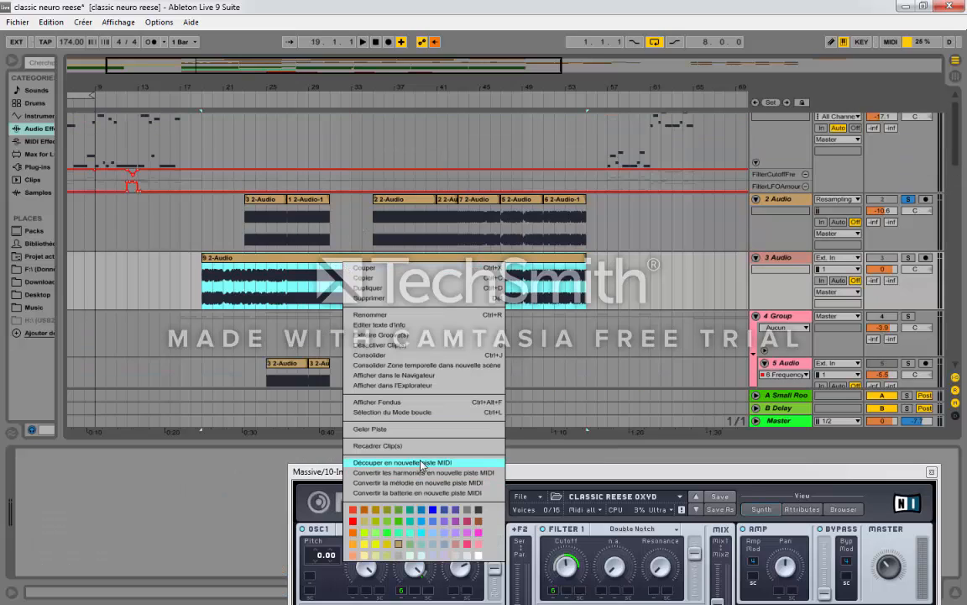
{"action": "left_click", "coordinate": [380, 418]}
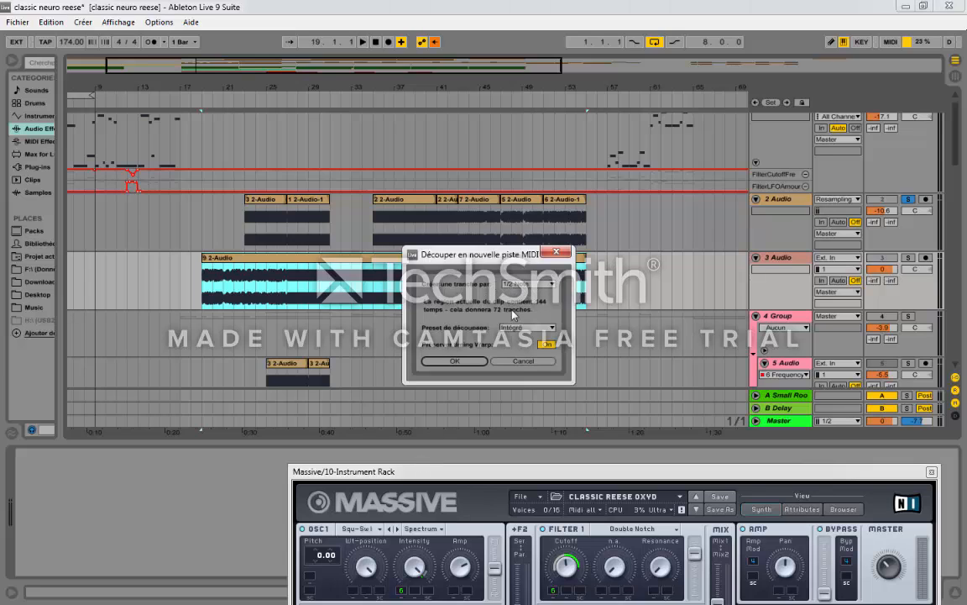
{"action": "key", "text": "Return"}
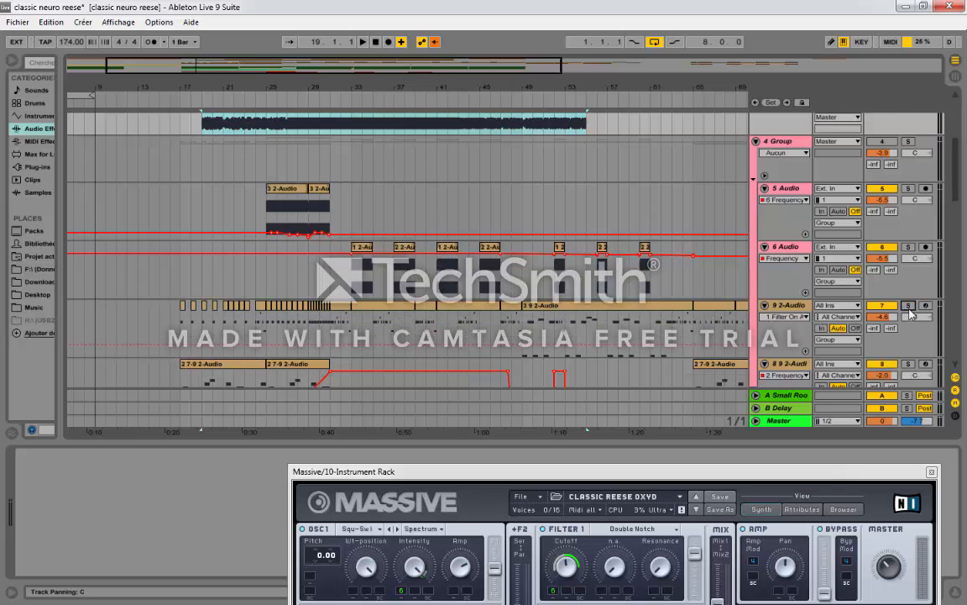
Step: Show the 9 2-Audio track's slice rack clear of the Massive window, solo the track and audition slice Tranche 34
{"action": "left_click", "coordinate": [794, 312]}
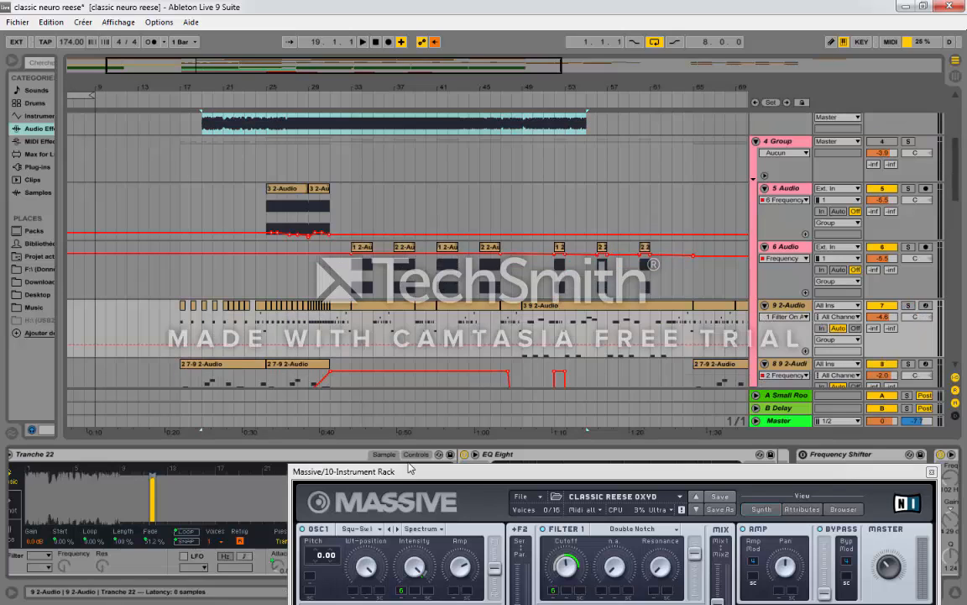
{"action": "left_click_drag", "start_coordinate": [421, 472], "coordinate": [428, 602]}
{"action": "left_click_drag", "start_coordinate": [889, 592], "coordinate": [815, 587]}
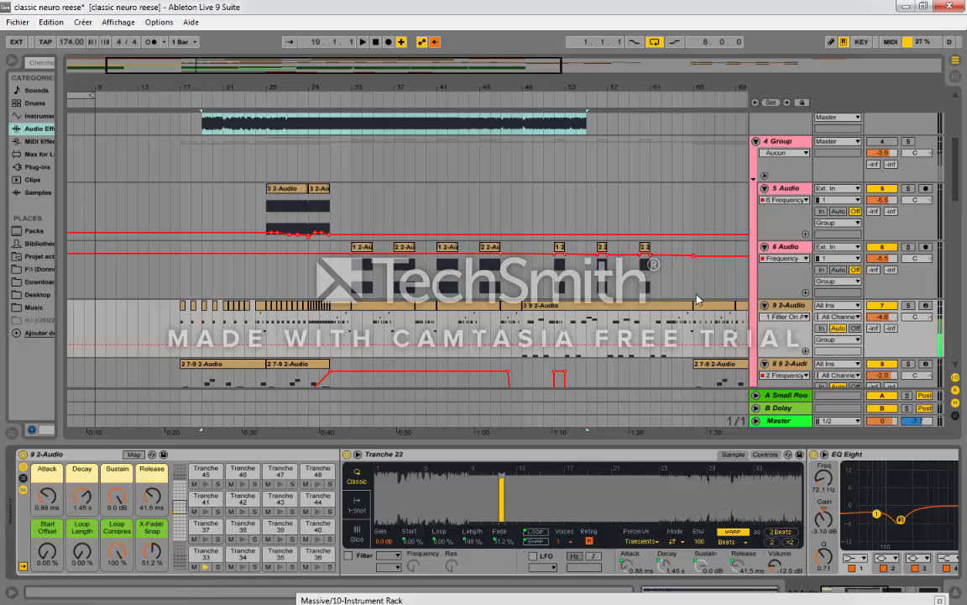
{"action": "left_click", "coordinate": [907, 305]}
{"action": "left_click", "coordinate": [244, 567]}
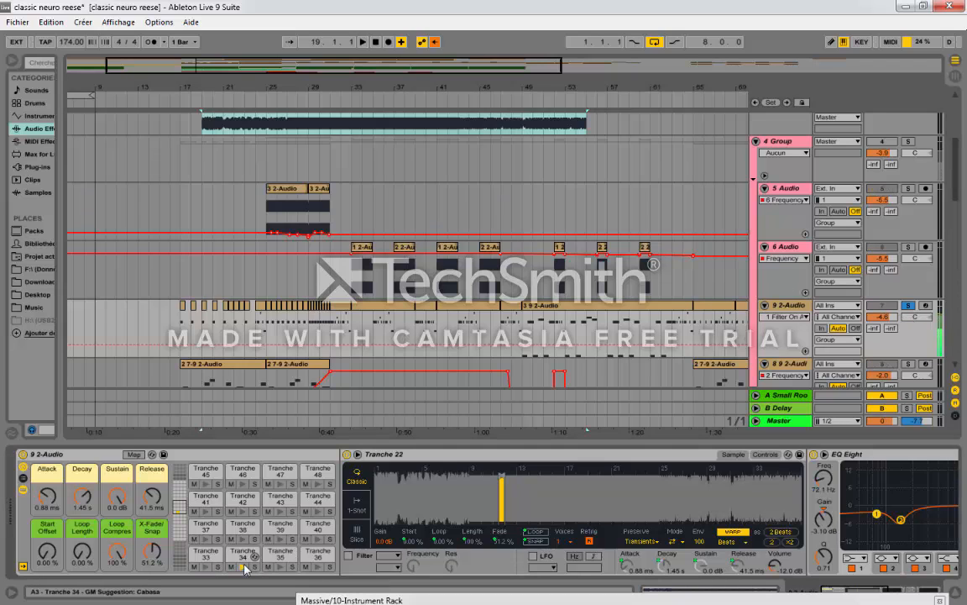
Step: Activate and solo 4 Group, and audition slice Tranche 34 of the 9 2-Audio rack through it
{"action": "left_click", "coordinate": [909, 142]}
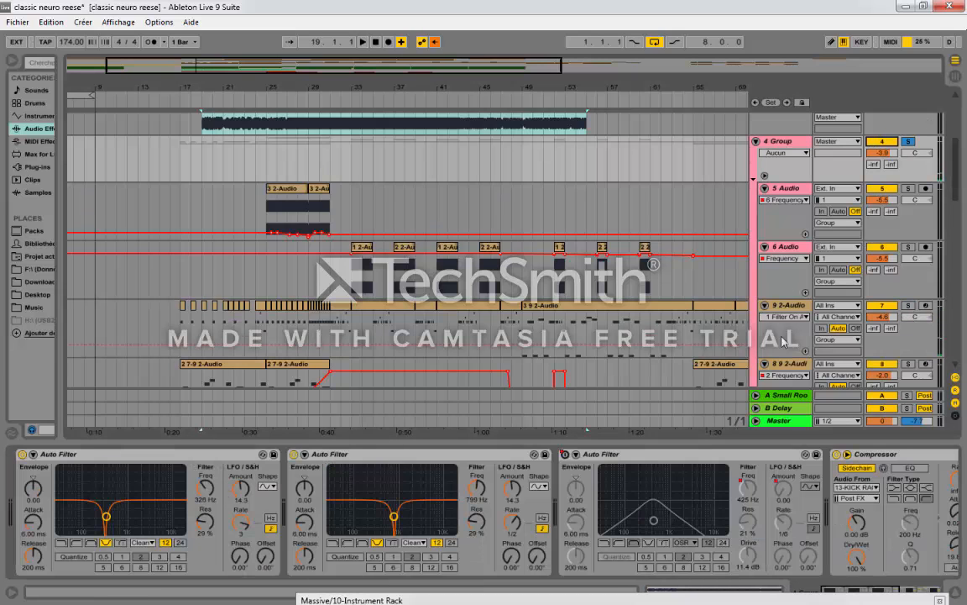
{"action": "left_click", "coordinate": [787, 306]}
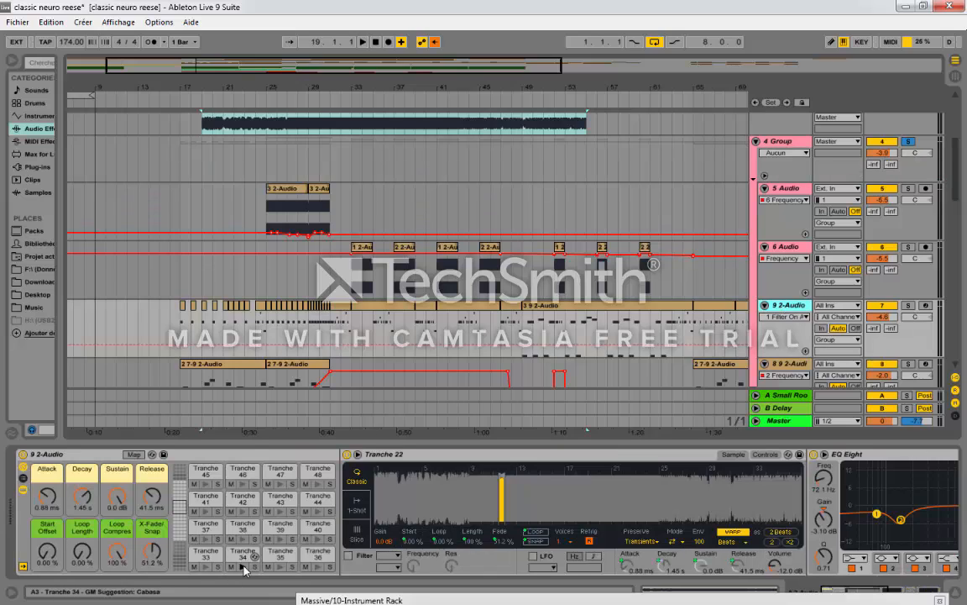
{"action": "left_click", "coordinate": [243, 567]}
Step: Place the insert marker at bar 39 on 9 2-Audio, audition slice Tranche 35 and arm the track
{"action": "left_click", "coordinate": [410, 345]}
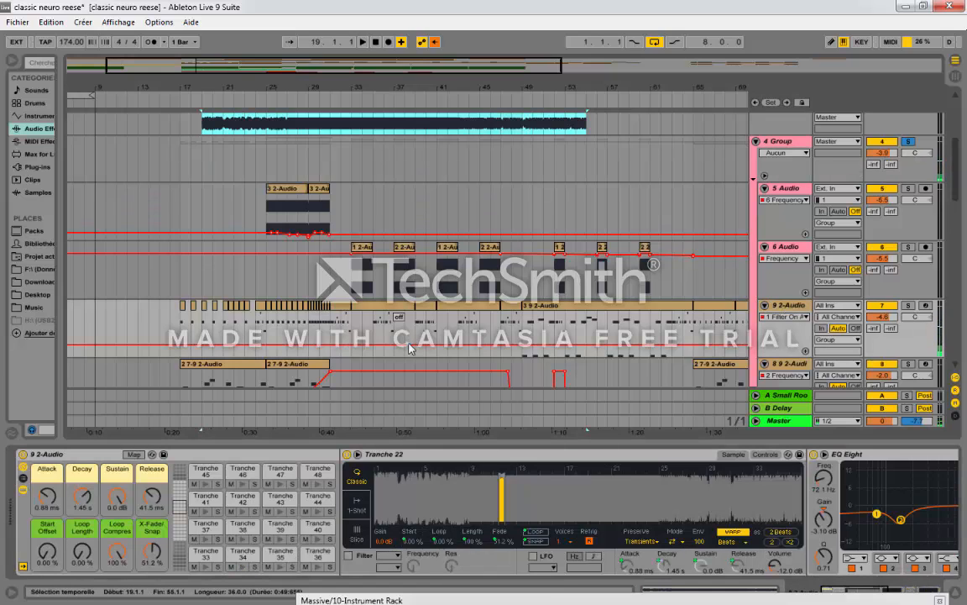
{"action": "left_click", "coordinate": [410, 347]}
{"action": "left_click", "coordinate": [281, 567]}
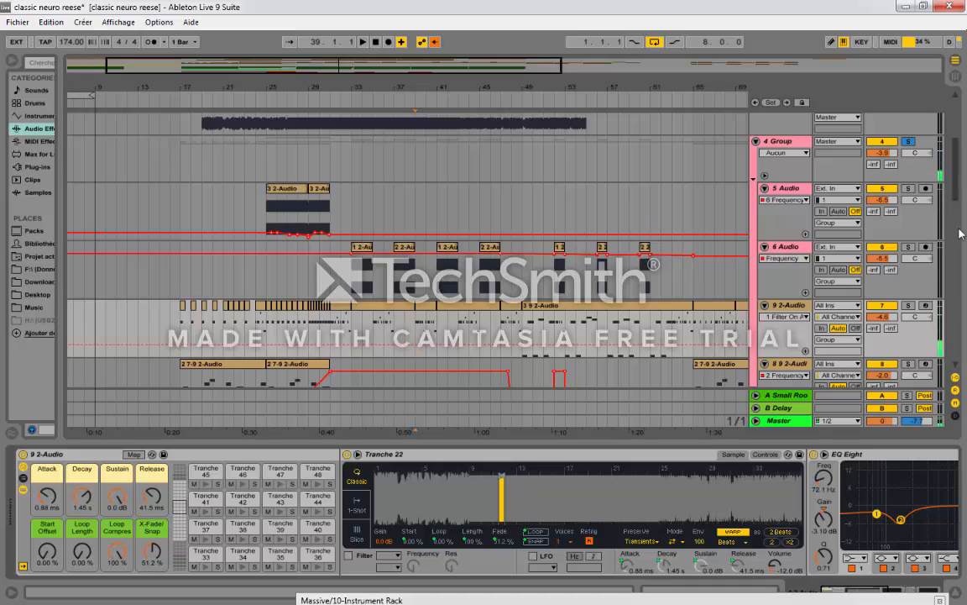
{"action": "left_click", "coordinate": [926, 305]}
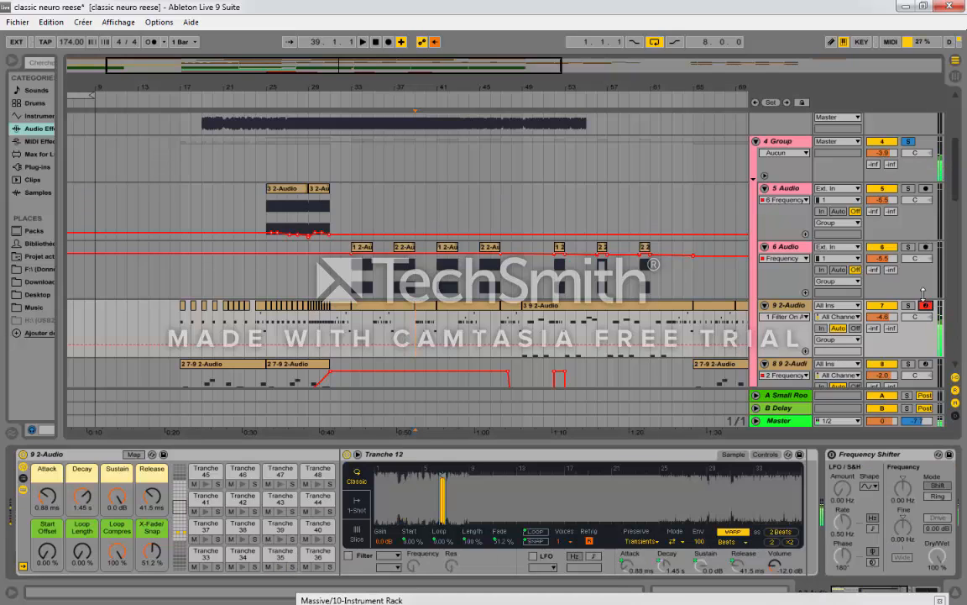
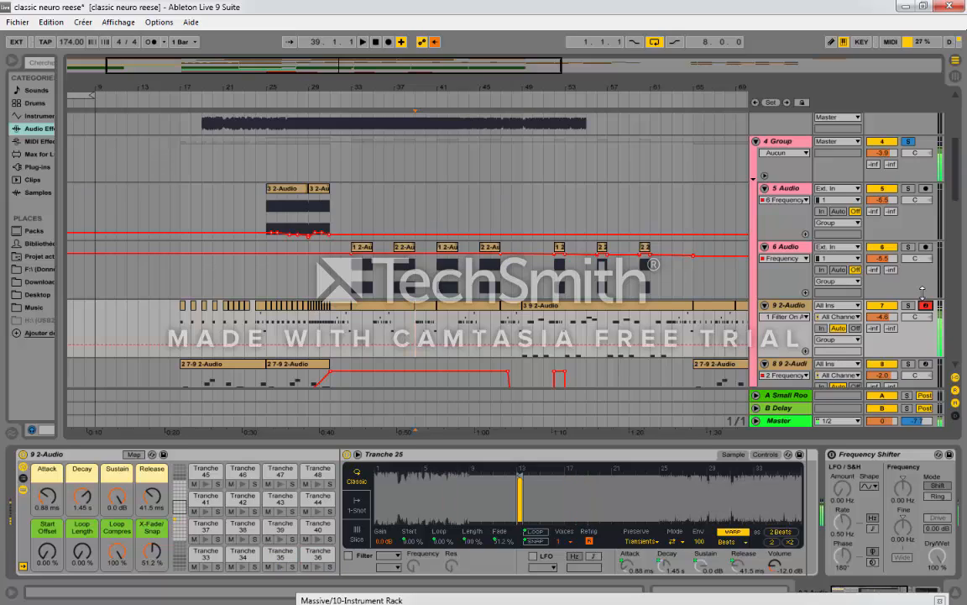
Step: Play the arrangement from bar 25 and turn off the solo on 4 Group
{"action": "left_click", "coordinate": [353, 332]}
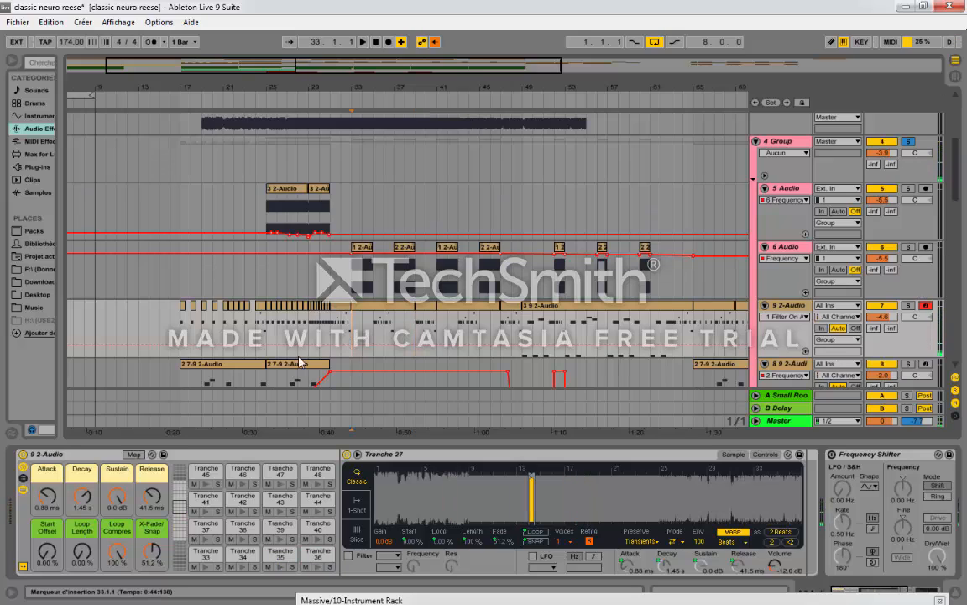
{"action": "left_click_drag", "start_coordinate": [301, 87], "coordinate": [244, 109]}
{"action": "key", "text": "space"}
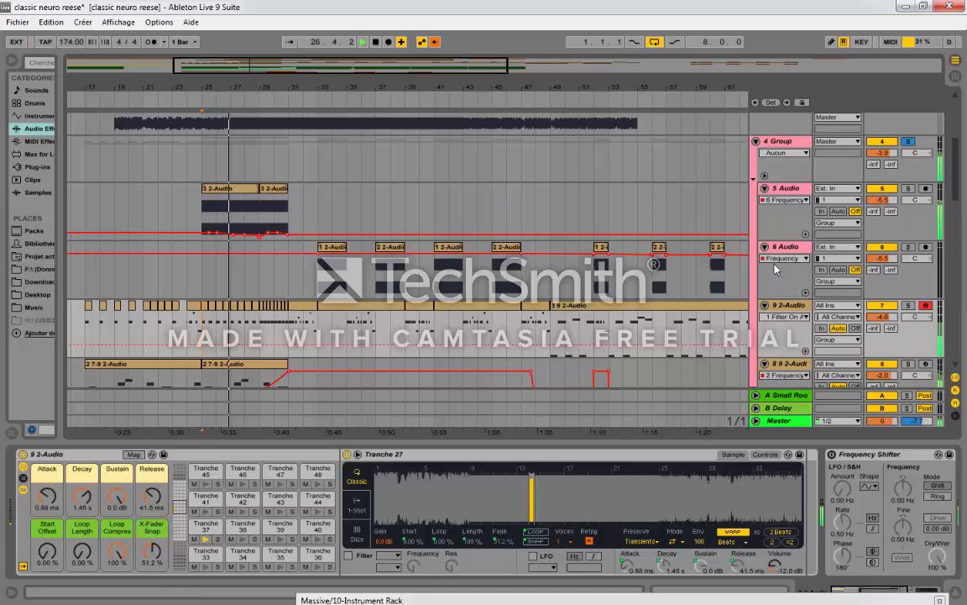
{"action": "left_click", "coordinate": [911, 144]}
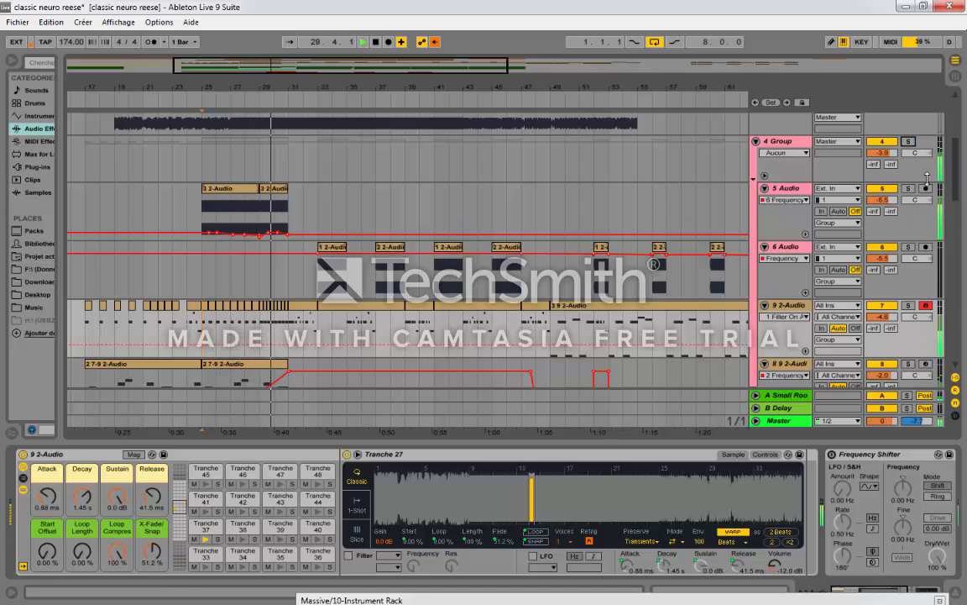
Step: Lower the volume of the 12 Group drum track to 0.1 dB during playback
{"action": "left_click_drag", "start_coordinate": [956, 198], "coordinate": [956, 271]}
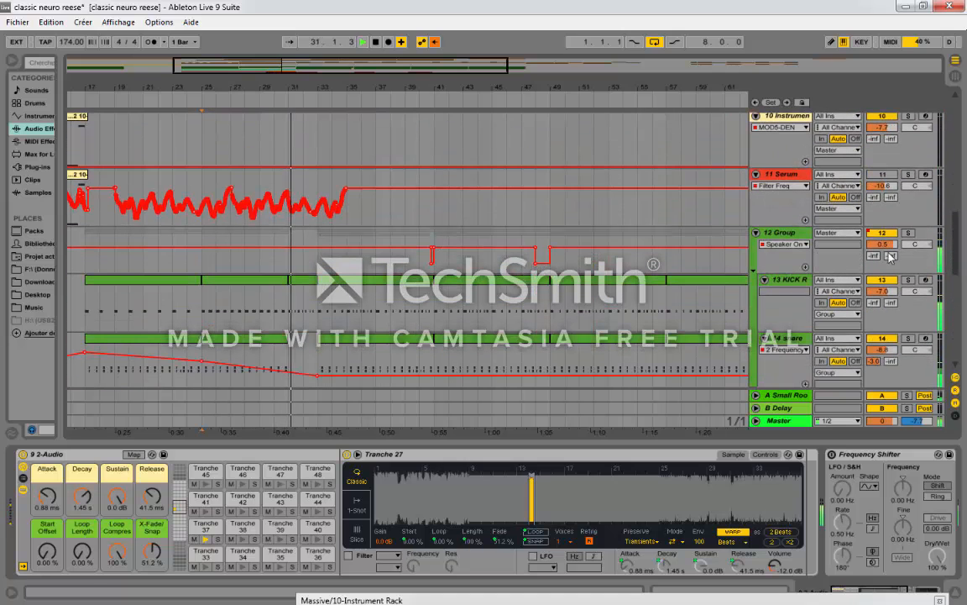
{"action": "left_click_drag", "start_coordinate": [889, 246], "coordinate": [893, 251]}
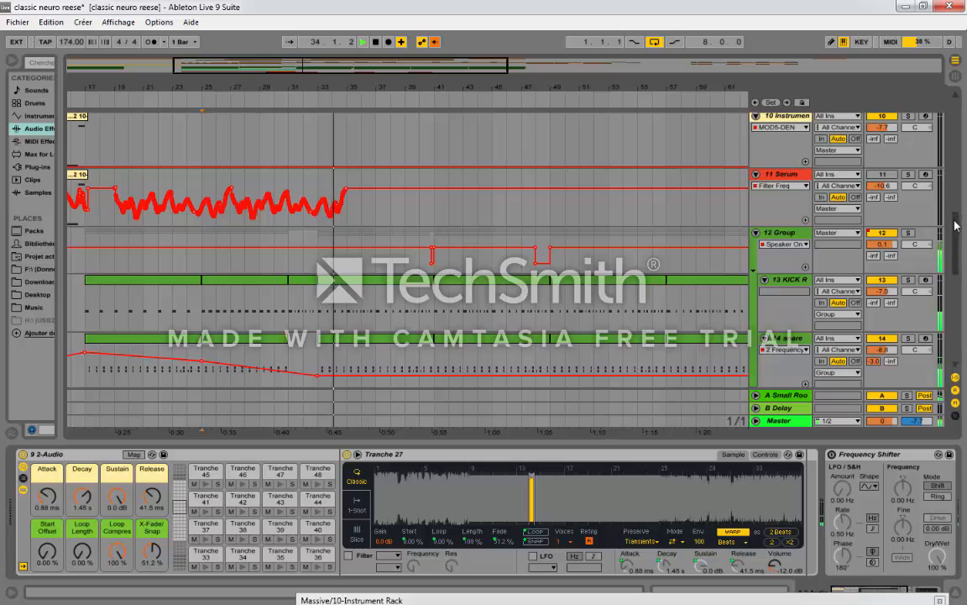
{"action": "left_click_drag", "start_coordinate": [956, 221], "coordinate": [947, 147]}
Step: Open the 9 2-Audio clip at bars 39 to 41 and enlarge its note editor to show the slice notes
{"action": "left_click_drag", "start_coordinate": [407, 86], "coordinate": [437, 160]}
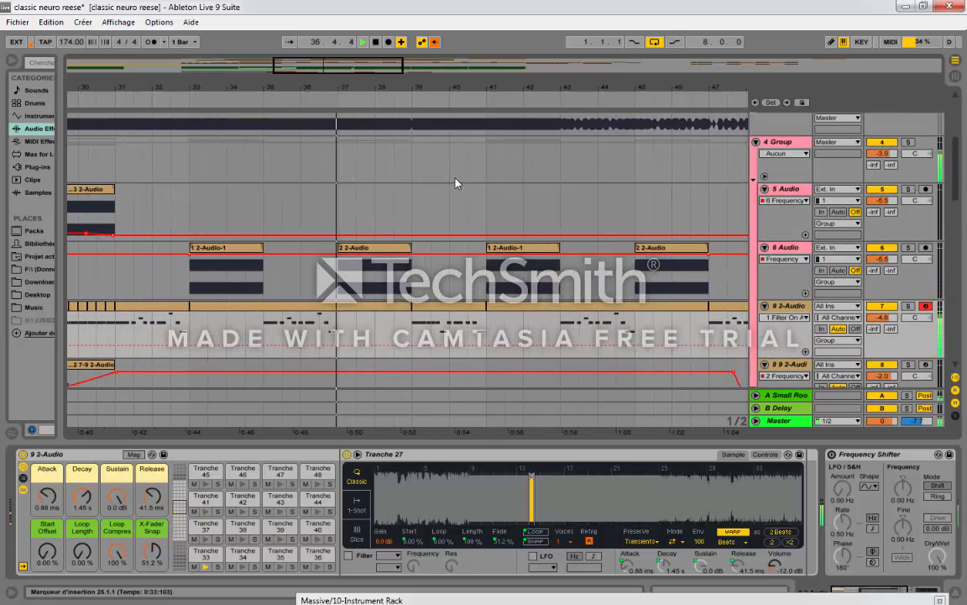
{"action": "left_click", "coordinate": [451, 336]}
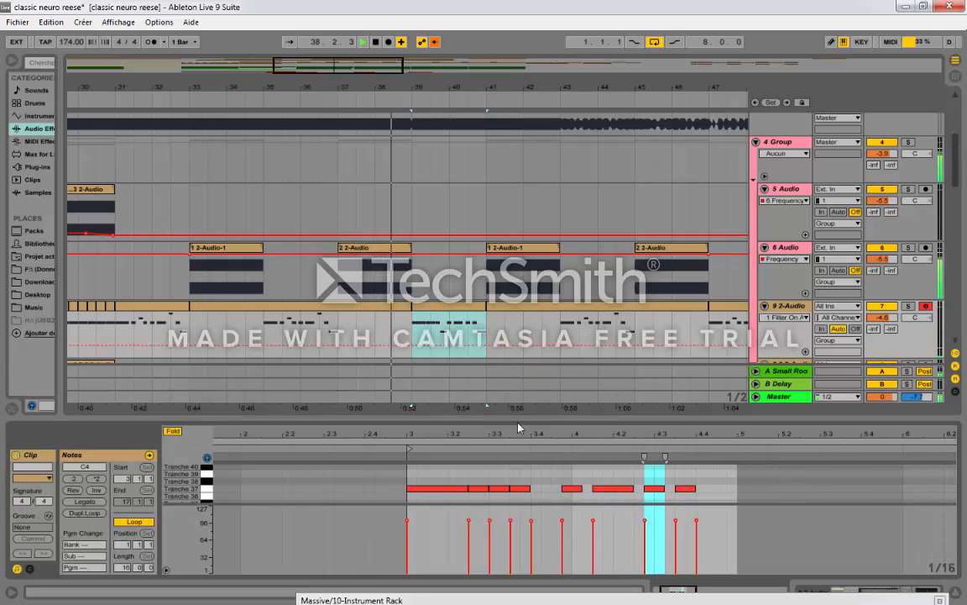
{"action": "left_click_drag", "start_coordinate": [519, 420], "coordinate": [522, 334]}
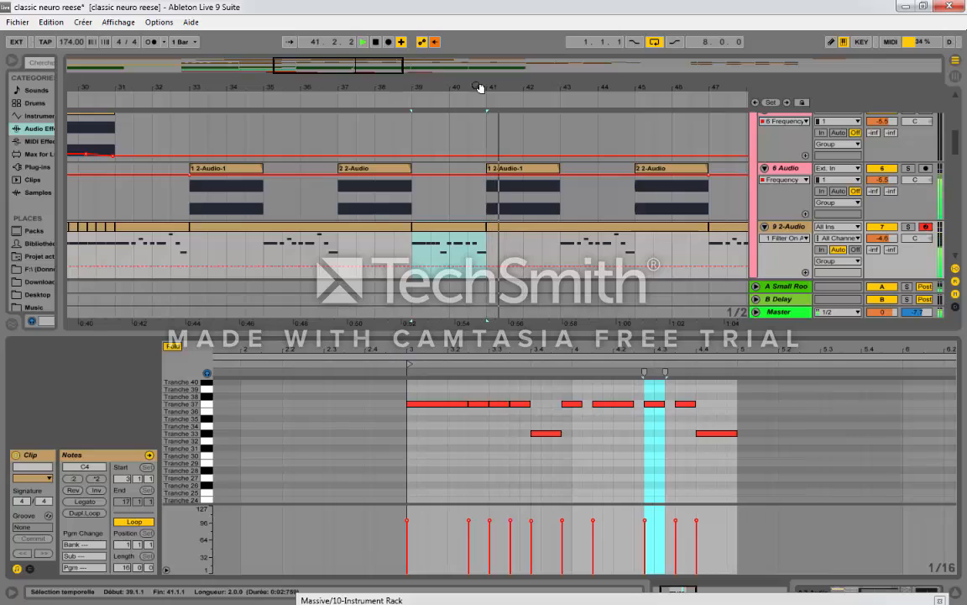
{"action": "left_click_drag", "start_coordinate": [536, 82], "coordinate": [476, 81]}
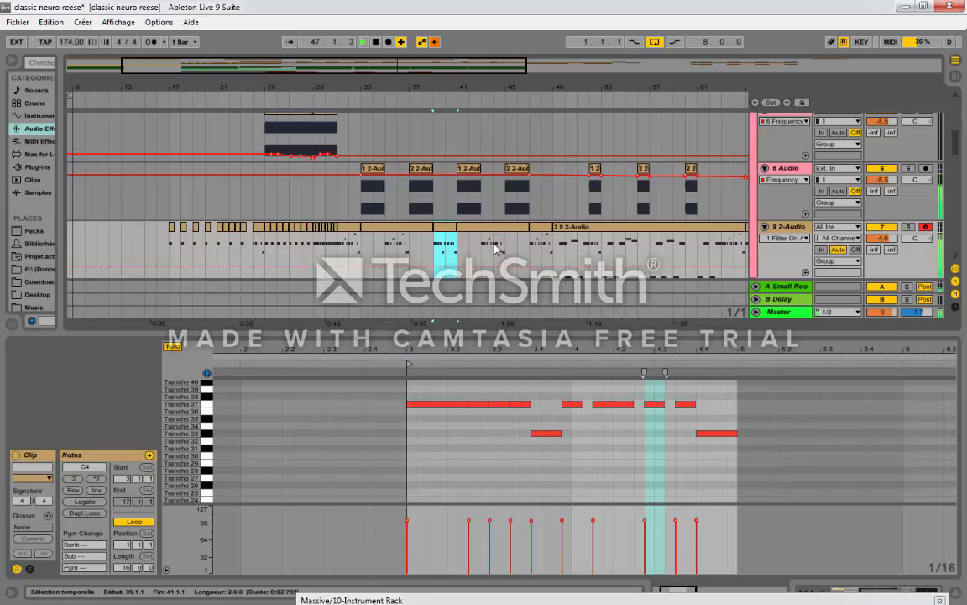
Step: Show the 4 Group device chain clear of the Massive window, from its Auto Filters to the sidechain Compressor
{"action": "scroll", "coordinate": [561, 263], "scroll_direction": "up", "scroll_amount": 2}
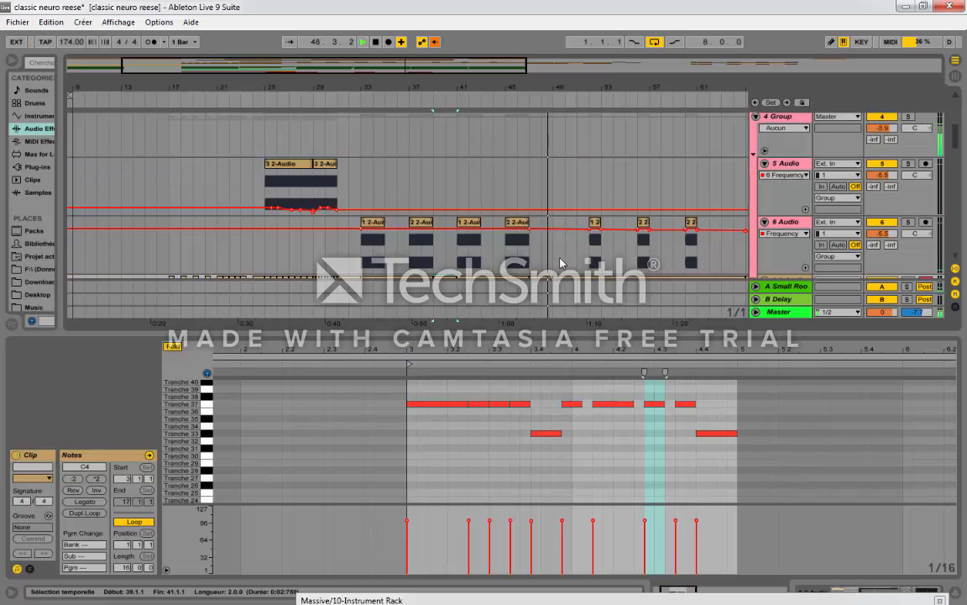
{"action": "scroll", "coordinate": [704, 265], "scroll_direction": "up", "scroll_amount": 2}
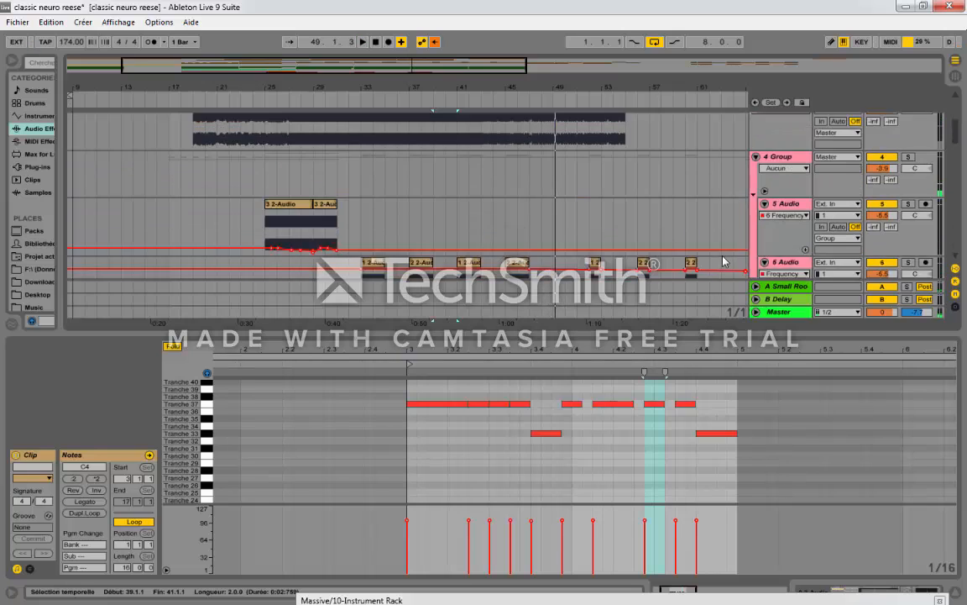
{"action": "scroll", "coordinate": [689, 252], "scroll_direction": "down", "scroll_amount": 4}
{"action": "scroll", "coordinate": [634, 231], "scroll_direction": "up", "scroll_amount": 3}
{"action": "left_click", "coordinate": [787, 144]}
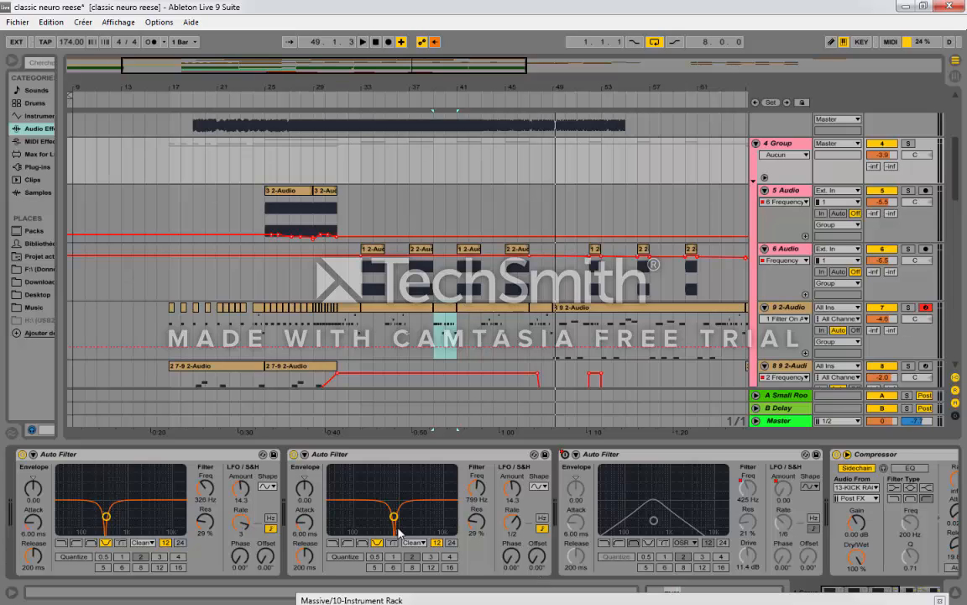
{"action": "left_click", "coordinate": [874, 598]}
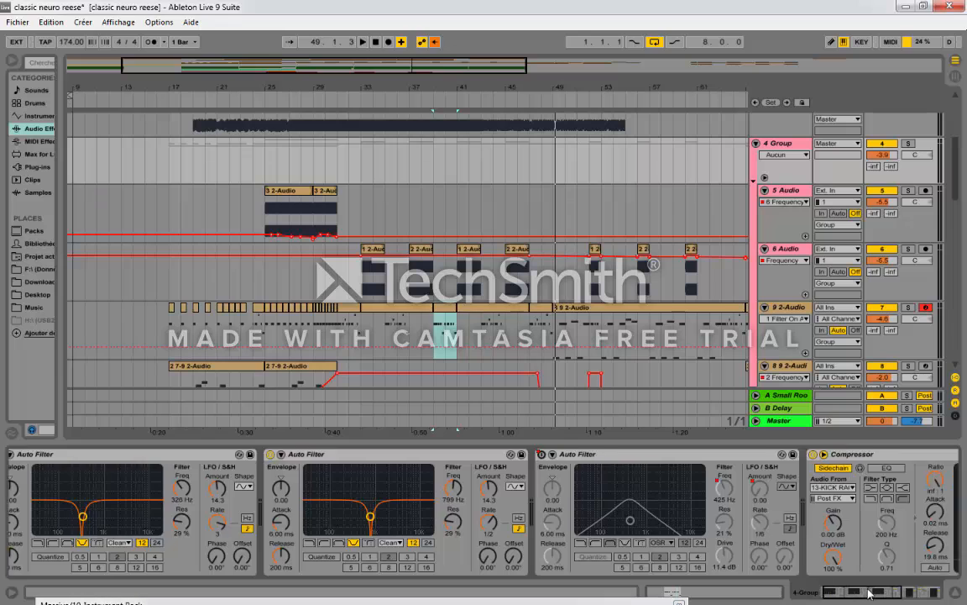
{"action": "left_click_drag", "start_coordinate": [887, 598], "coordinate": [866, 596]}
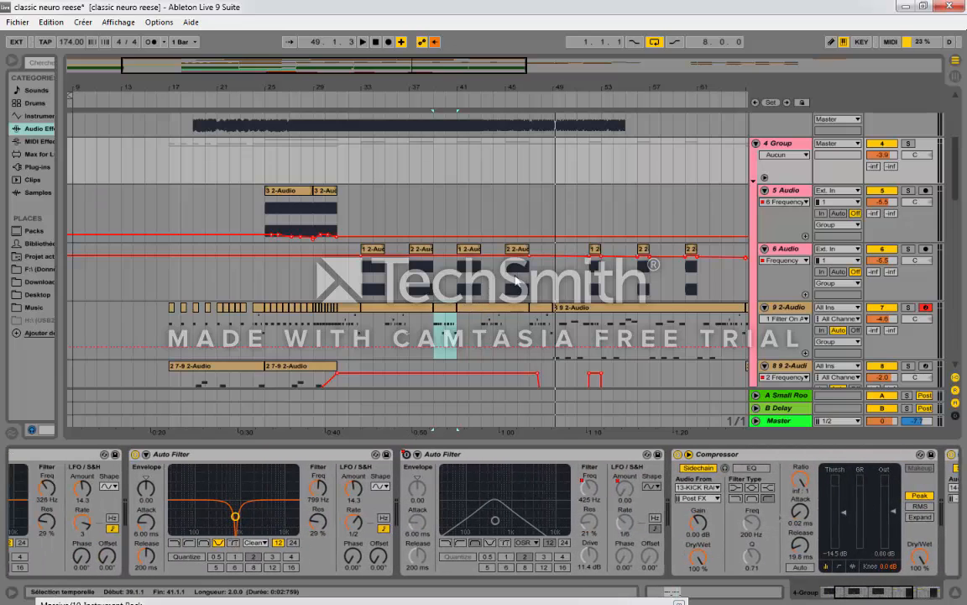
Step: Place the insert marker at bar 48 on 4 Group and unfold the group's automation lanes
{"action": "left_click", "coordinate": [511, 297]}
{"action": "left_click", "coordinate": [510, 213]}
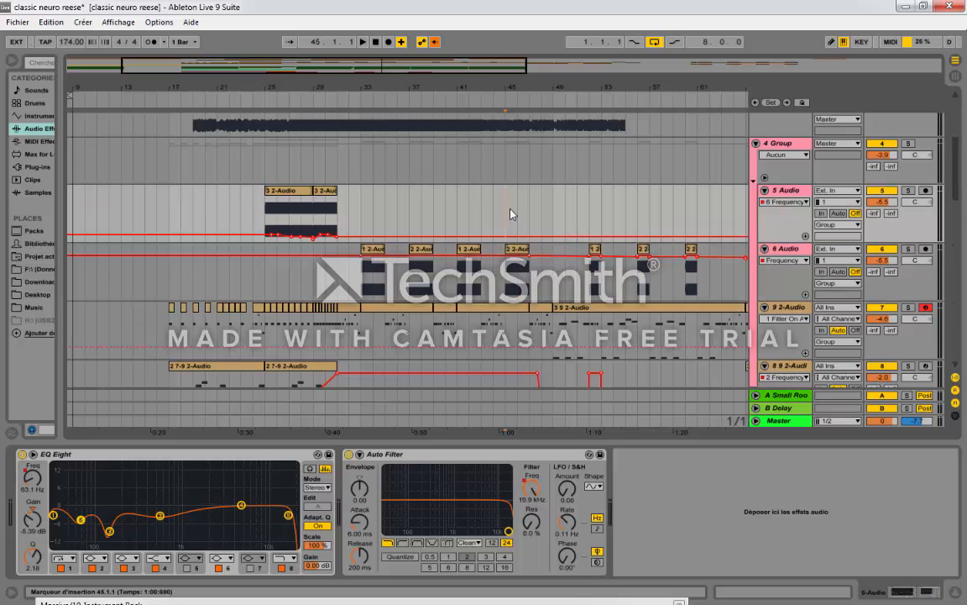
{"action": "left_click", "coordinate": [506, 166]}
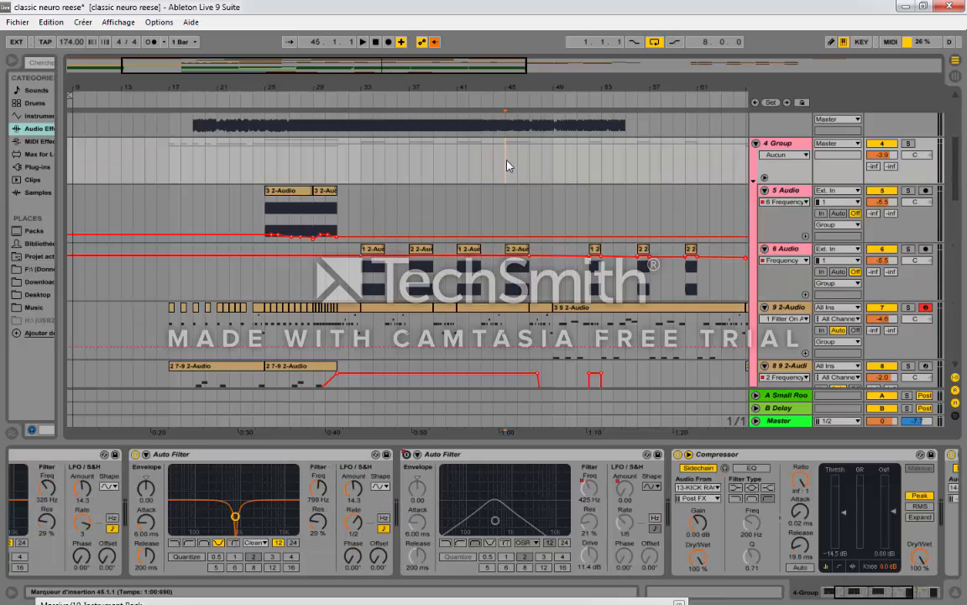
{"action": "left_click", "coordinate": [534, 160]}
{"action": "left_click", "coordinate": [543, 168]}
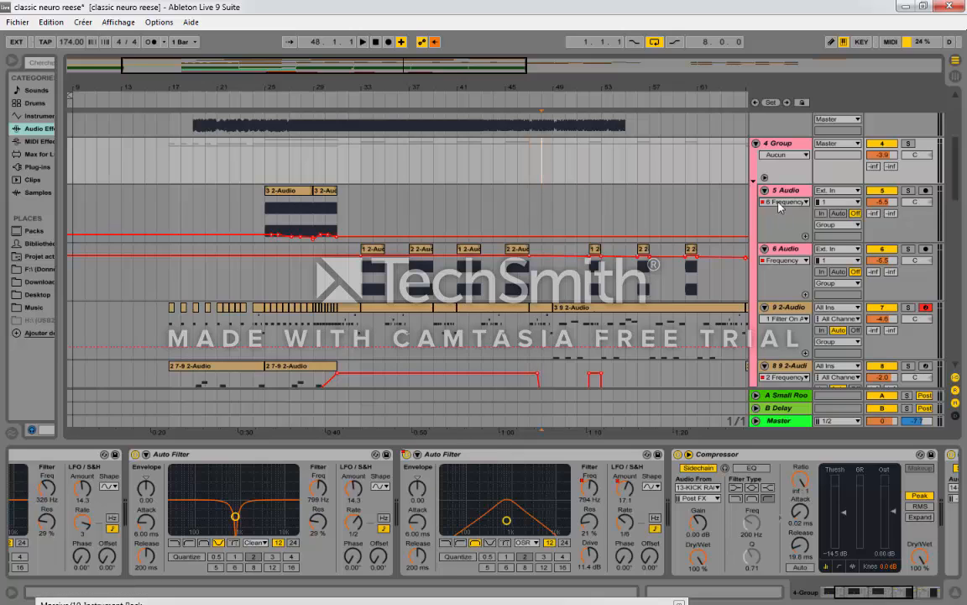
{"action": "left_click", "coordinate": [765, 179]}
Step: Play the 4 Group Auto Filter automation from bar 47, and stop playback
{"action": "left_click_drag", "start_coordinate": [551, 88], "coordinate": [549, 92]}
{"action": "left_click", "coordinate": [488, 171]}
{"action": "left_click", "coordinate": [502, 174]}
{"action": "key", "text": "space"}
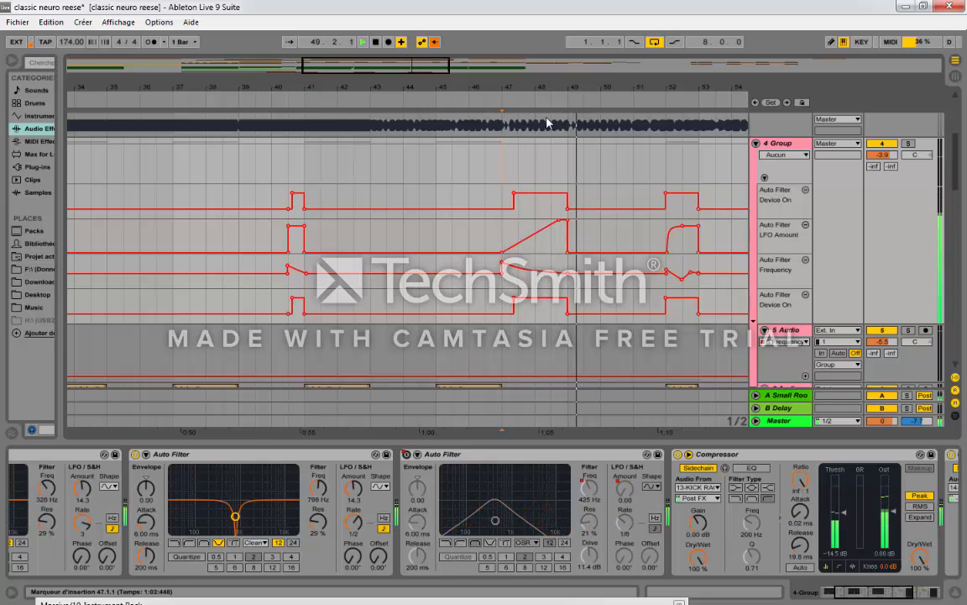
{"action": "left_click_drag", "start_coordinate": [557, 89], "coordinate": [336, 89]}
{"action": "key", "text": "space"}
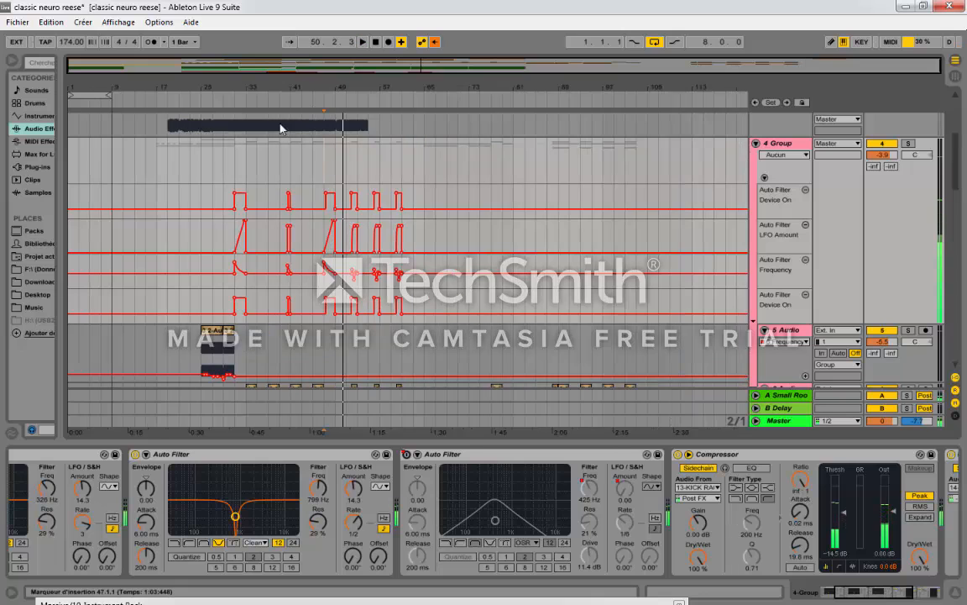
Step: Examine the 4 Group filter automation between bars 31 and 33, and return to the first Auto Filter in its chain
{"action": "left_click", "coordinate": [240, 180]}
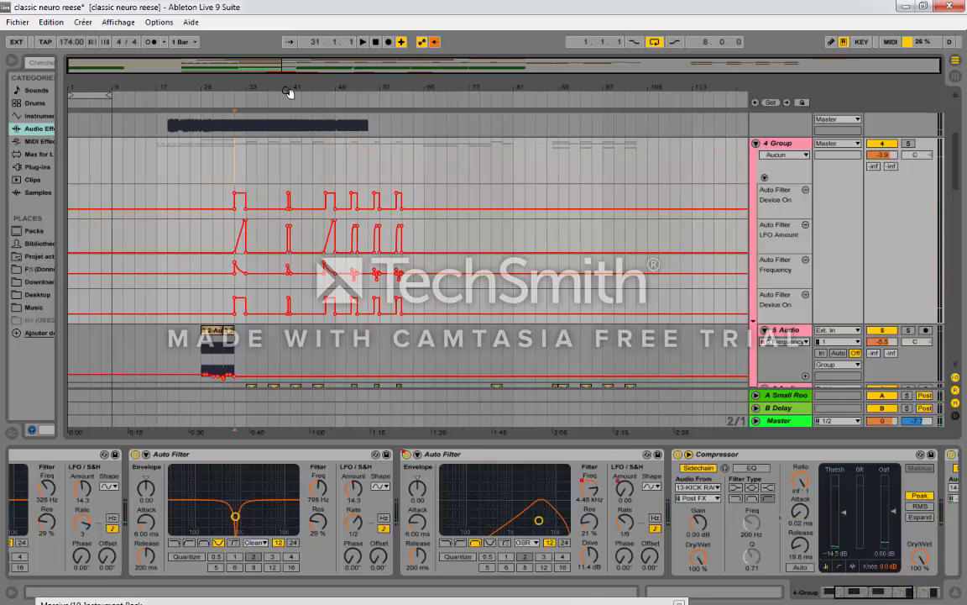
{"action": "left_click_drag", "start_coordinate": [256, 93], "coordinate": [254, 123]}
{"action": "left_click", "coordinate": [223, 179]}
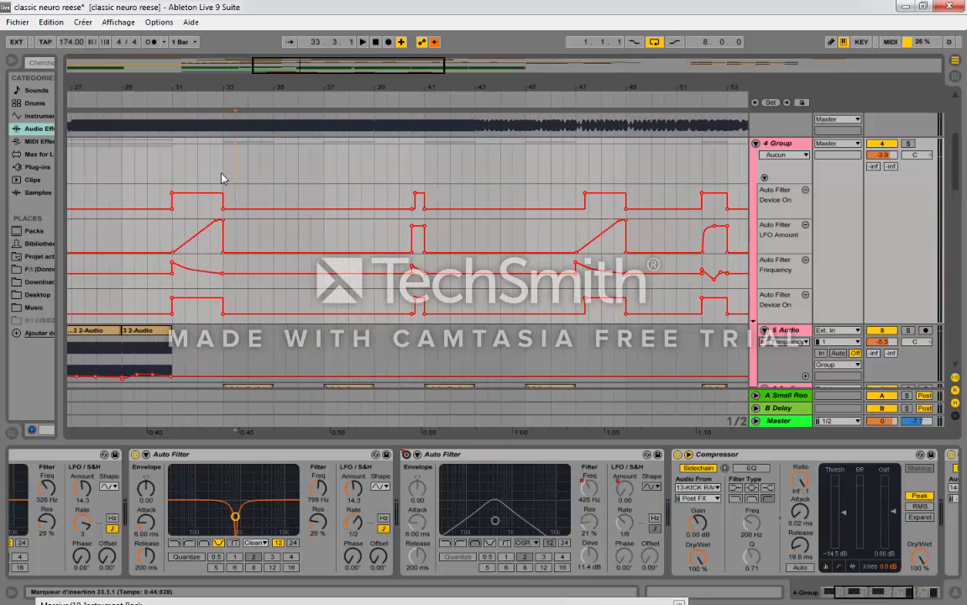
{"action": "scroll", "coordinate": [251, 218], "scroll_direction": "down", "scroll_amount": 5}
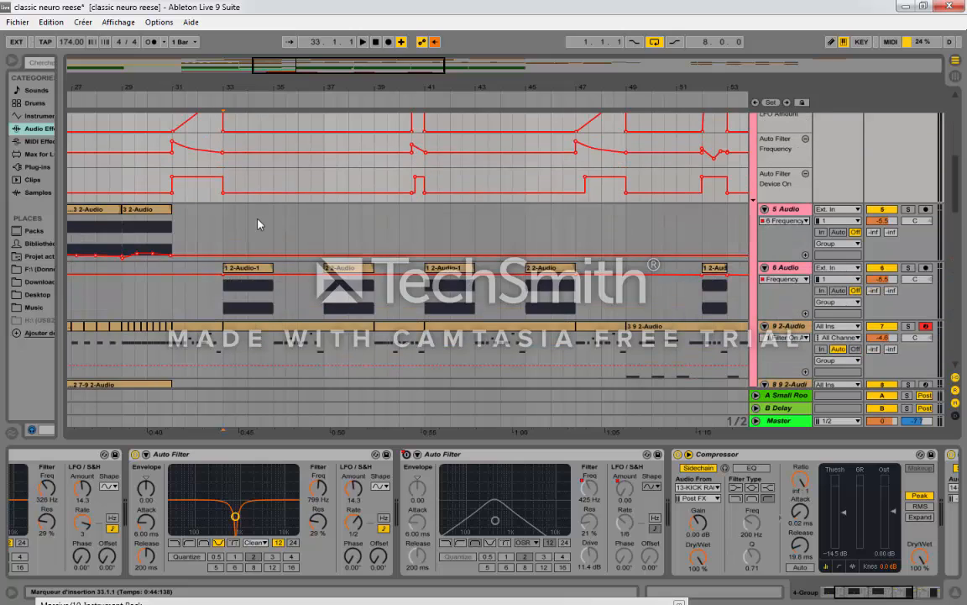
{"action": "left_click_drag", "start_coordinate": [277, 89], "coordinate": [299, 78]}
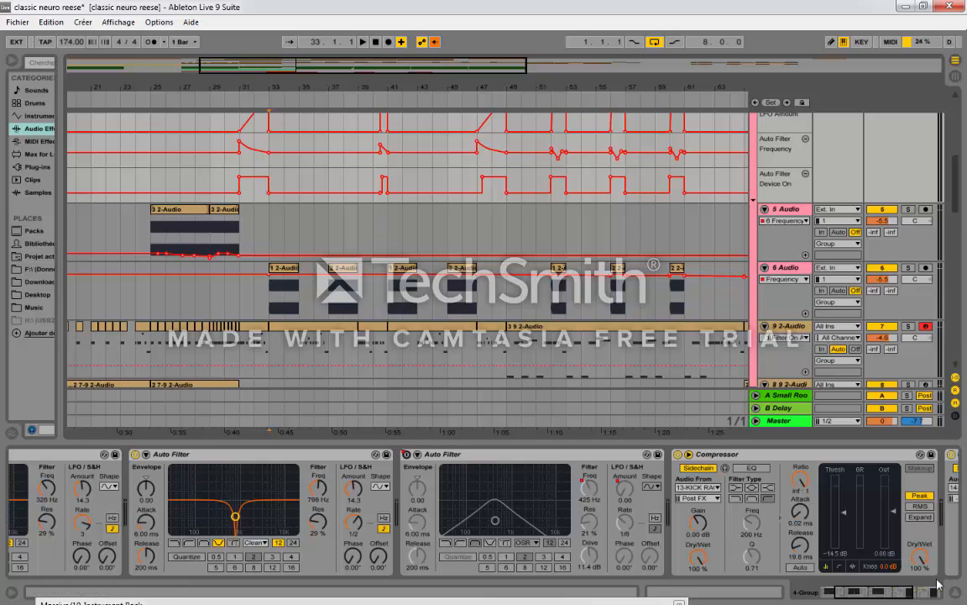
{"action": "left_click", "coordinate": [868, 592]}
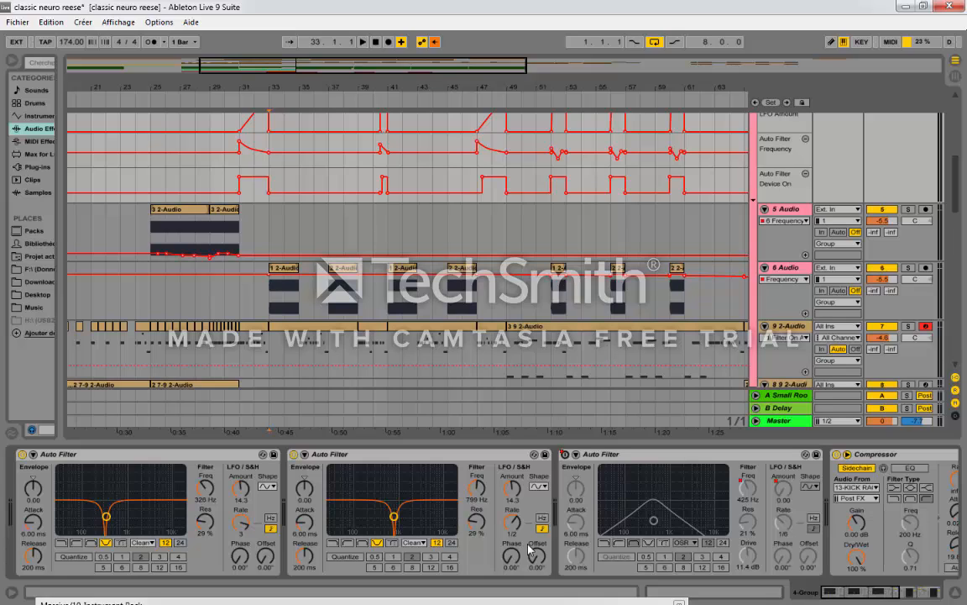
Step: Solo the 9 2-Audio track and open its clip at bars 33 to 39 in the note editor
{"action": "left_click", "coordinate": [301, 329]}
{"action": "left_click", "coordinate": [909, 329]}
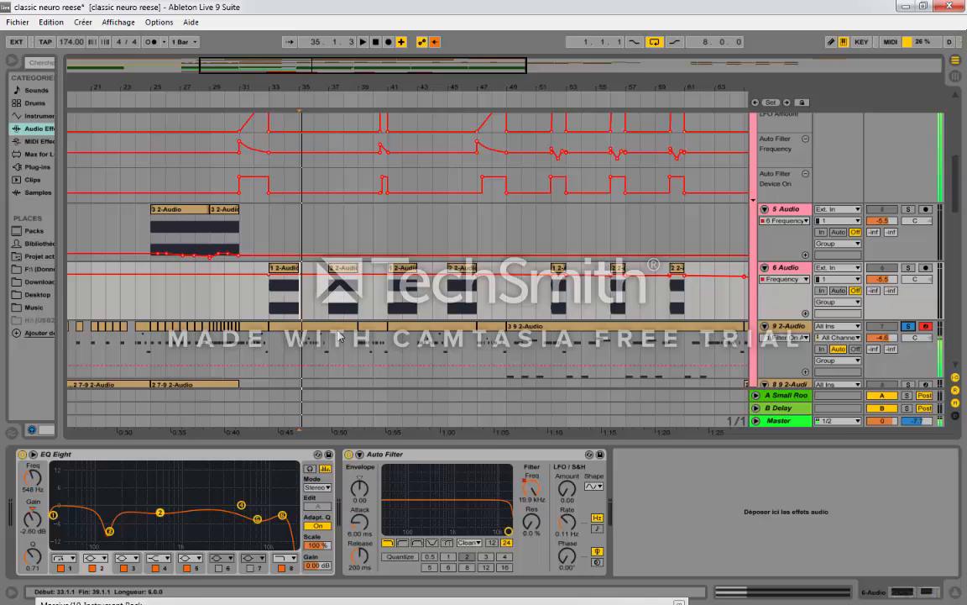
{"action": "double_click", "coordinate": [323, 361]}
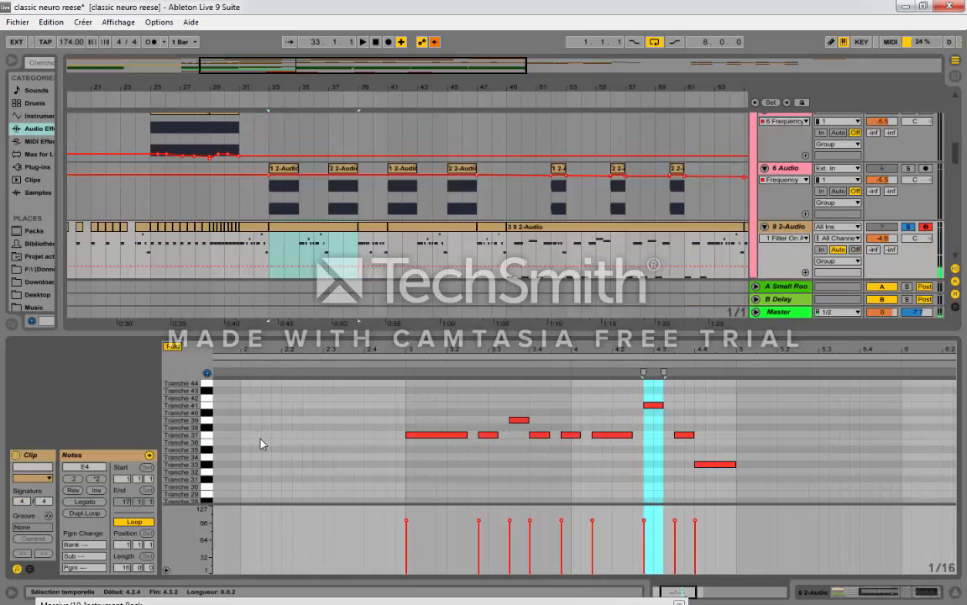
Step: Audition slices of the soloed 9 2-Audio rack by playing them as notes, including Tranche 33, 34, 37 and 39
{"action": "key", "text": "k"}
{"action": "key", "text": "l"}
{"action": "key", "text": "l"}
{"action": "key", "text": "l"}
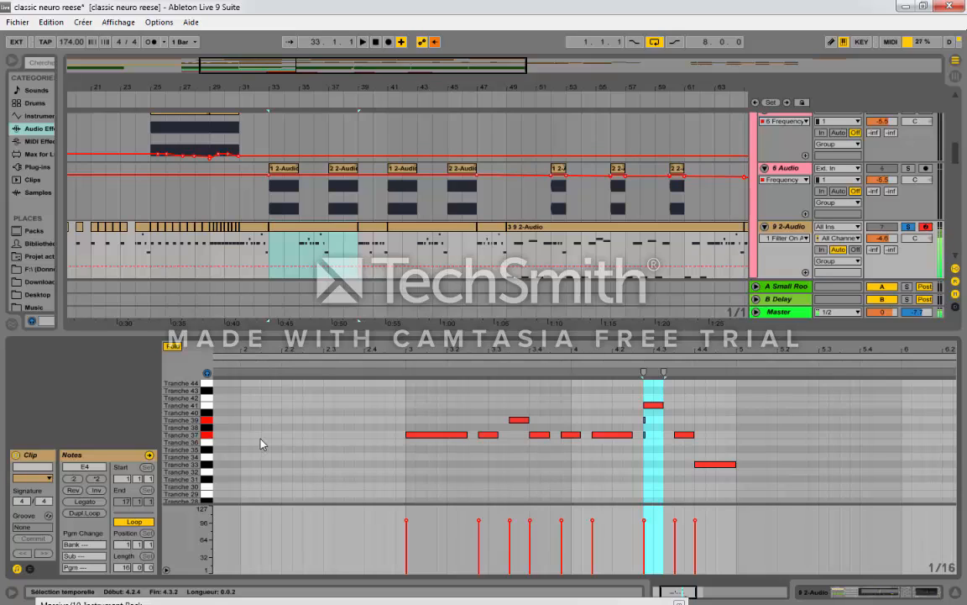
{"action": "key", "text": "p"}
{"action": "key", "text": "o"}
{"action": "key", "text": "k"}
{"action": "key", "text": "k"}
{"action": "key", "text": "k"}
{"action": "key", "text": "o"}
{"action": "key", "text": "y"}
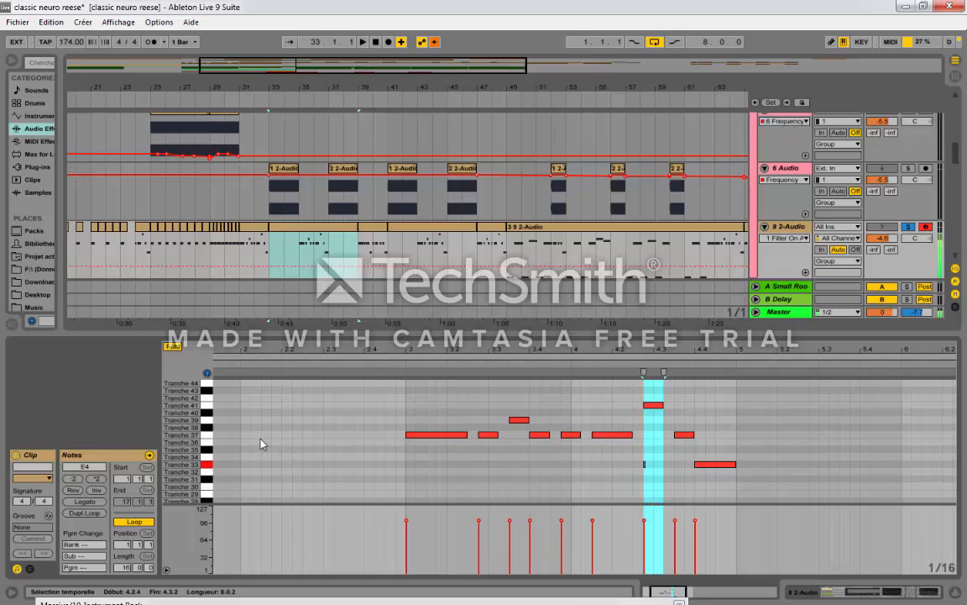
{"action": "key", "text": "u"}
{"action": "key", "text": "h"}
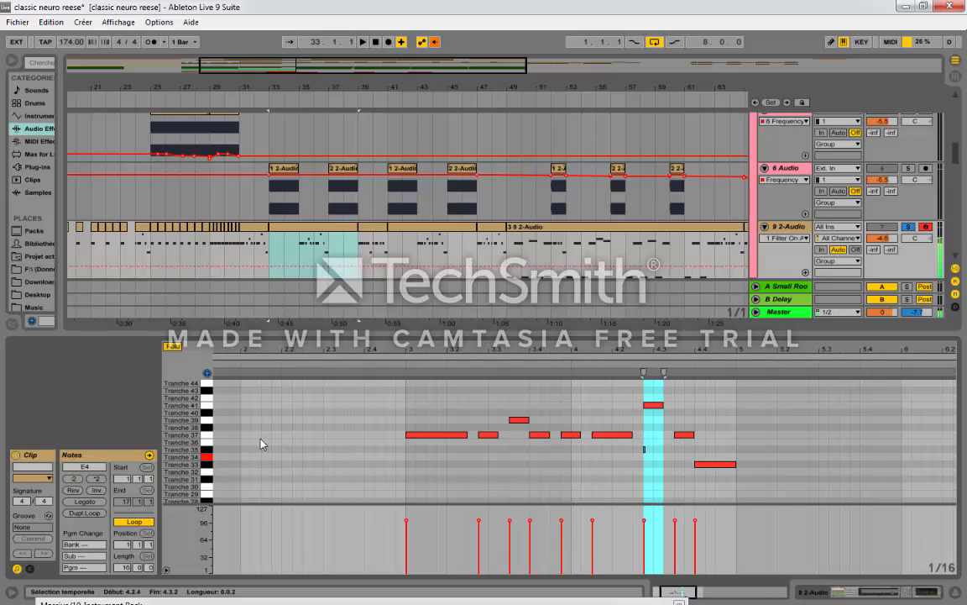
{"action": "key", "text": "k"}
{"action": "key", "text": "p"}
{"action": "key", "text": "o"}
{"action": "key", "text": "k"}
{"action": "key", "text": "l"}
{"action": "key", "text": "k"}
{"action": "key", "text": "k"}
{"action": "key", "text": "k"}
{"action": "key", "text": "k"}
{"action": "key", "text": "o"}
{"action": "key", "text": "k"}
{"action": "key", "text": "k"}
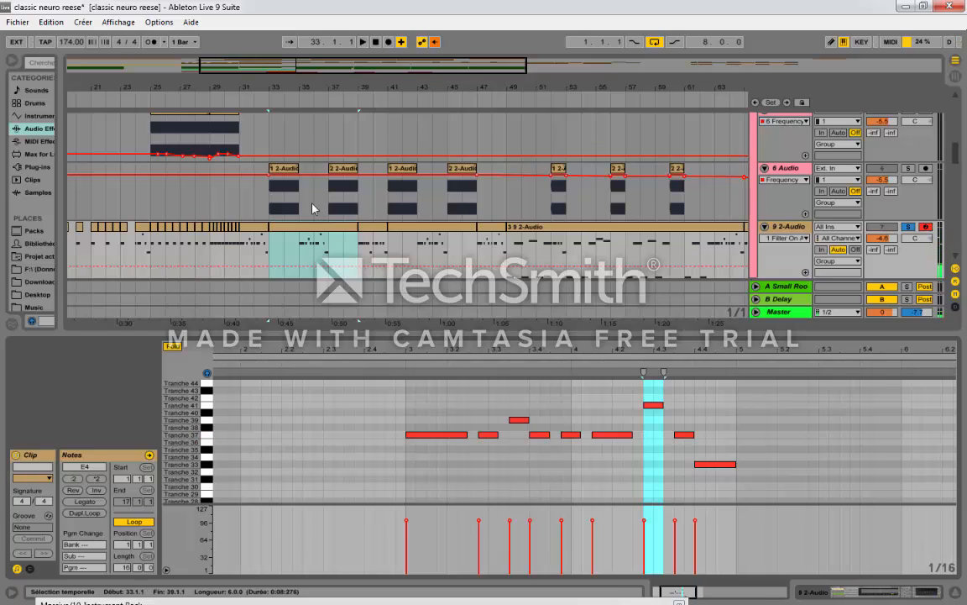
Step: Play the soloed 9 2-Audio track from bar 35 to bar 37 and examine its notes around those bars
{"action": "left_click", "coordinate": [299, 252]}
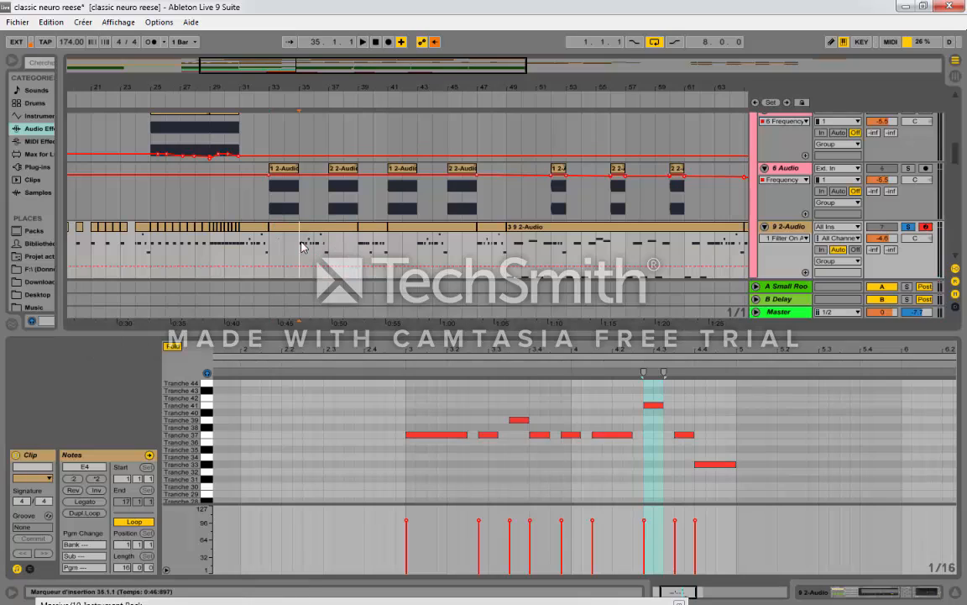
{"action": "key", "text": "space"}
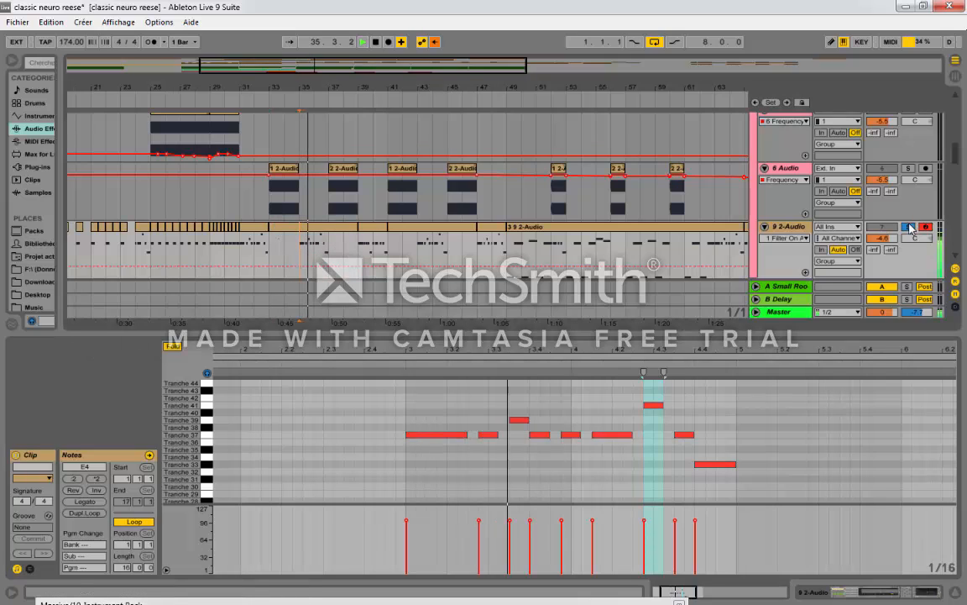
{"action": "key", "text": "space"}
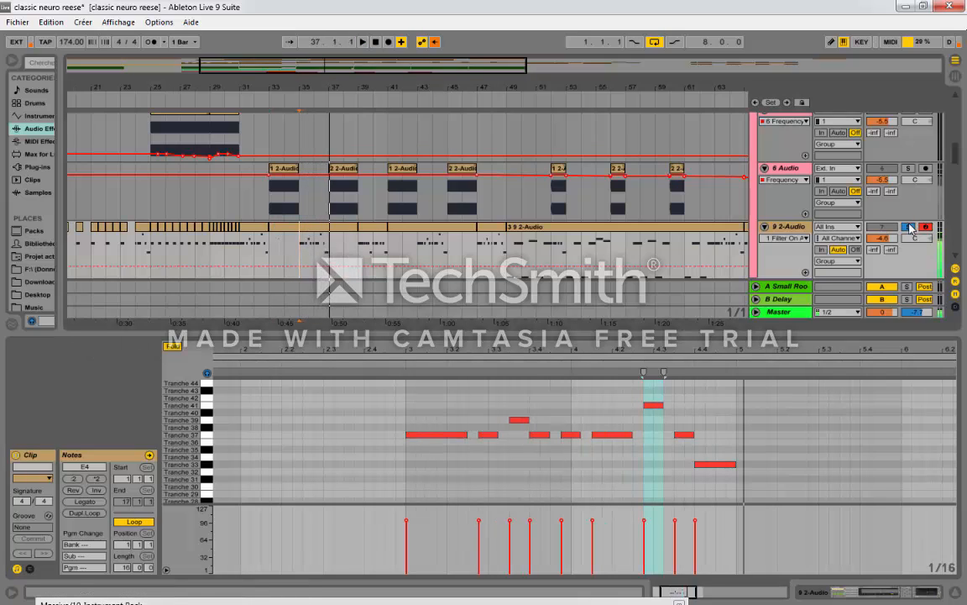
{"action": "left_click_drag", "start_coordinate": [305, 88], "coordinate": [302, 155]}
{"action": "left_click_drag", "start_coordinate": [189, 90], "coordinate": [260, 244]}
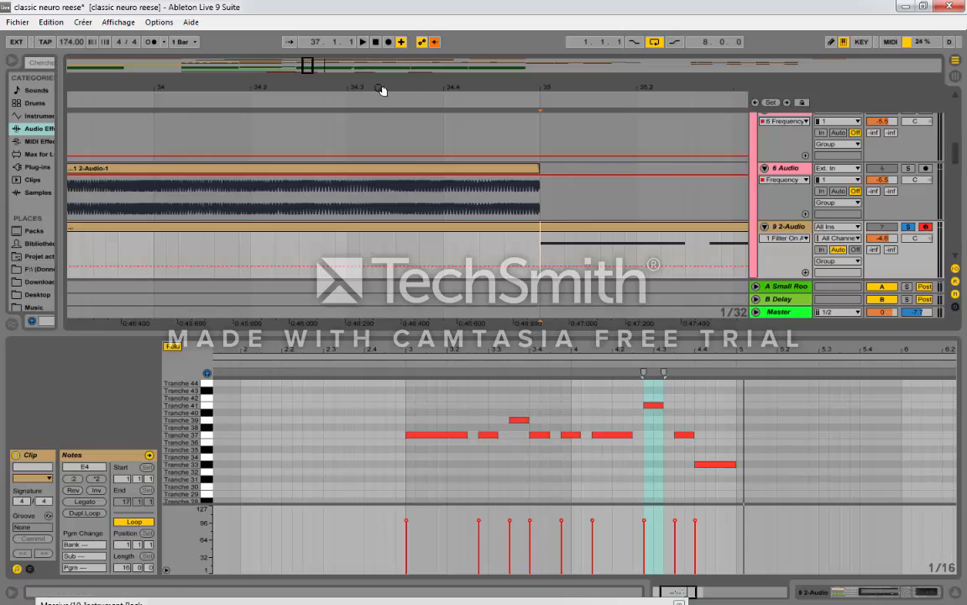
{"action": "left_click_drag", "start_coordinate": [383, 88], "coordinate": [431, 40]}
{"action": "left_click_drag", "start_coordinate": [436, 88], "coordinate": [325, 51]}
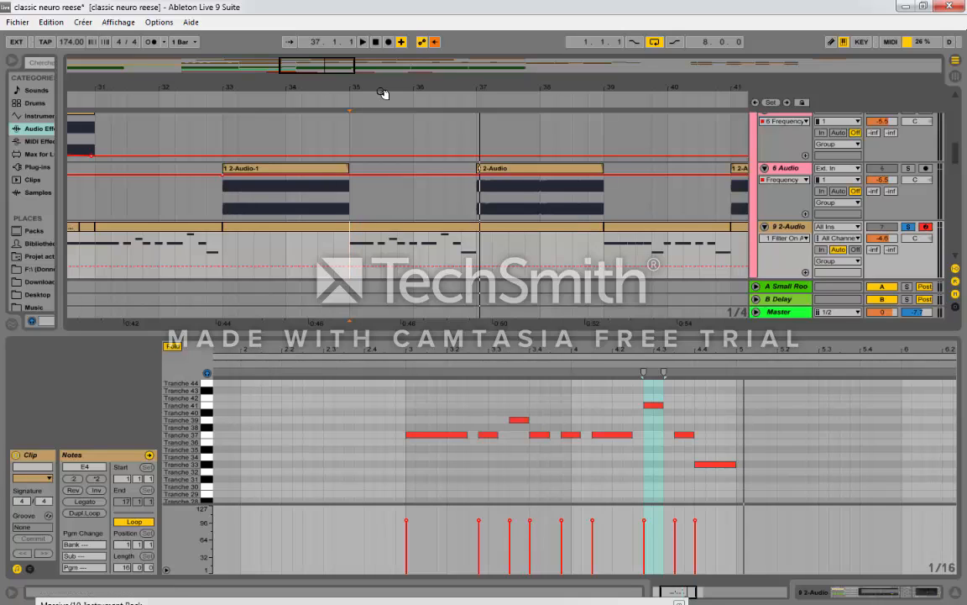
Step: Replay the soloed 9 2-Audio track from bar 35 and select the track once playback is stopped
{"action": "left_click_drag", "start_coordinate": [384, 87], "coordinate": [382, 38]}
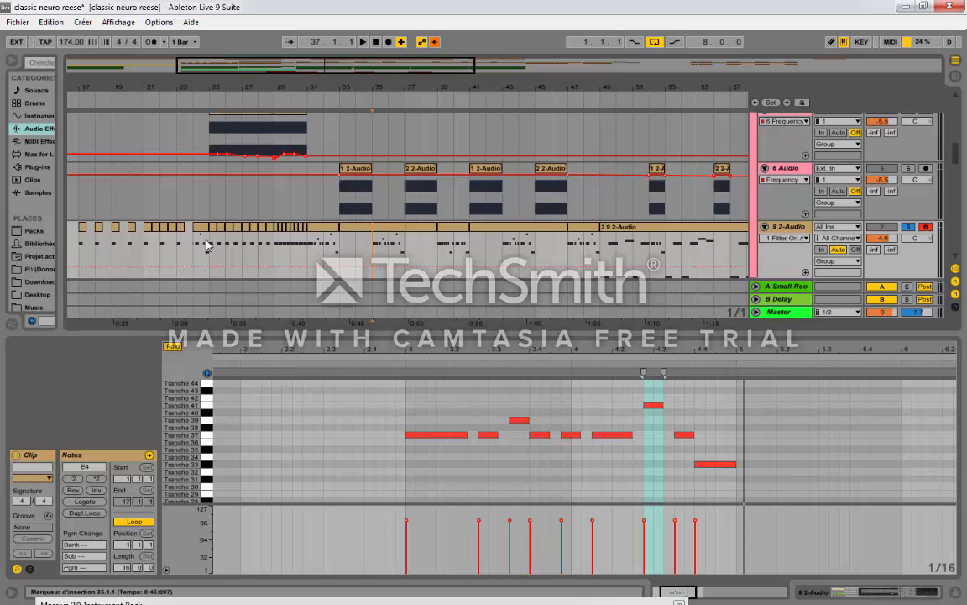
{"action": "scroll", "coordinate": [350, 264], "scroll_direction": "down", "scroll_amount": 2}
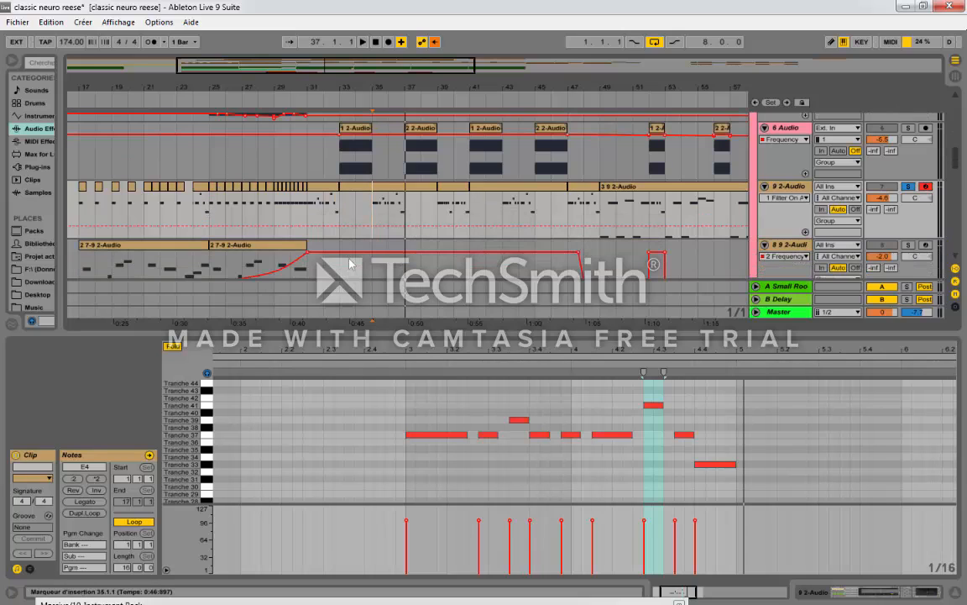
{"action": "scroll", "coordinate": [349, 264], "scroll_direction": "down", "scroll_amount": 6}
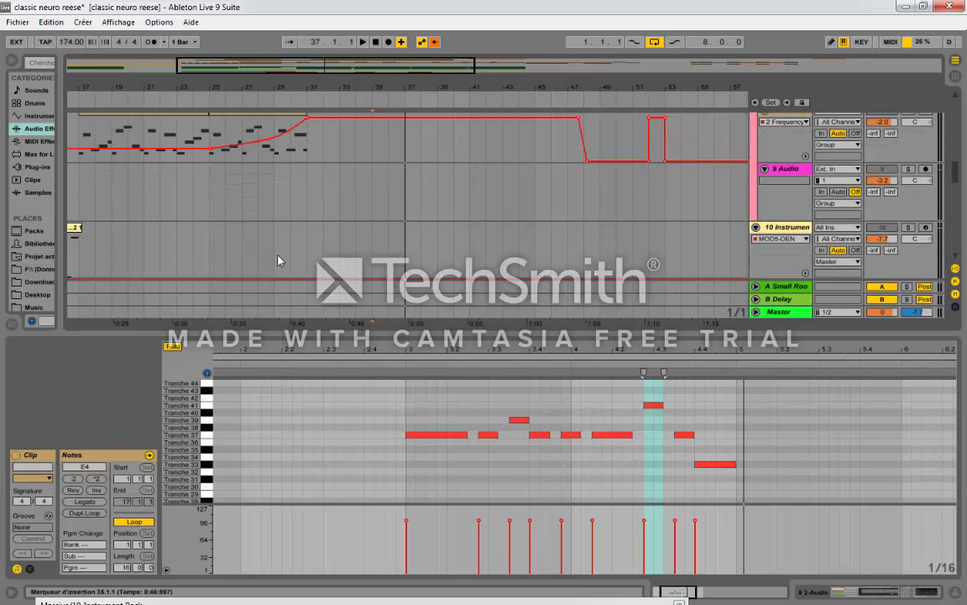
{"action": "scroll", "coordinate": [278, 261], "scroll_direction": "up", "scroll_amount": 6}
{"action": "left_click", "coordinate": [366, 174]}
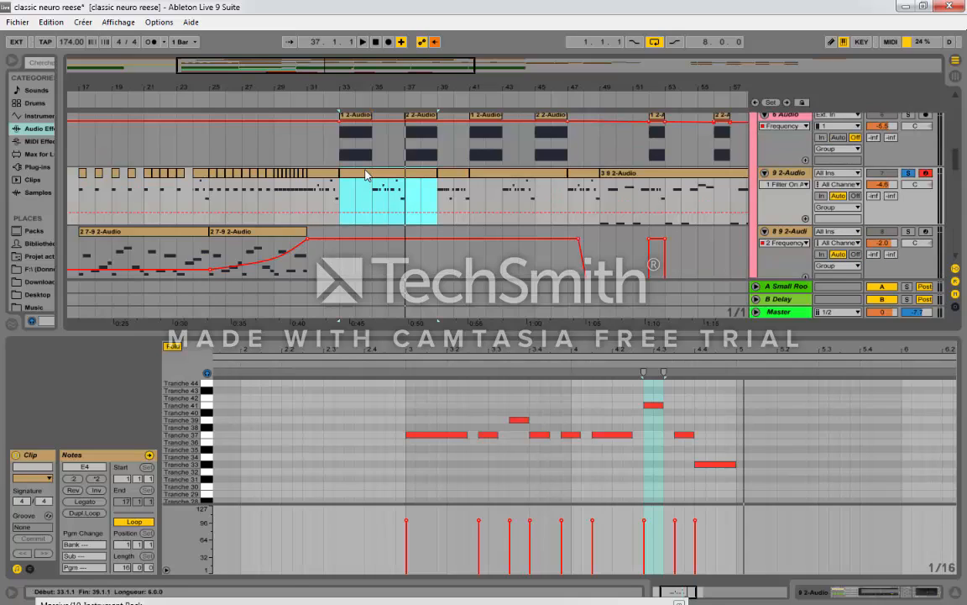
{"action": "left_click", "coordinate": [377, 204]}
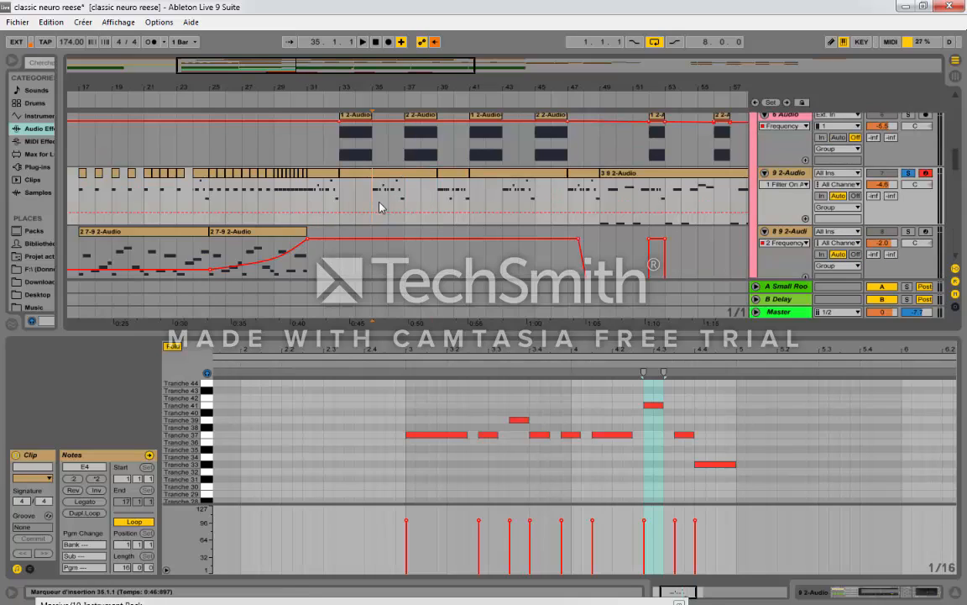
{"action": "key", "text": "space"}
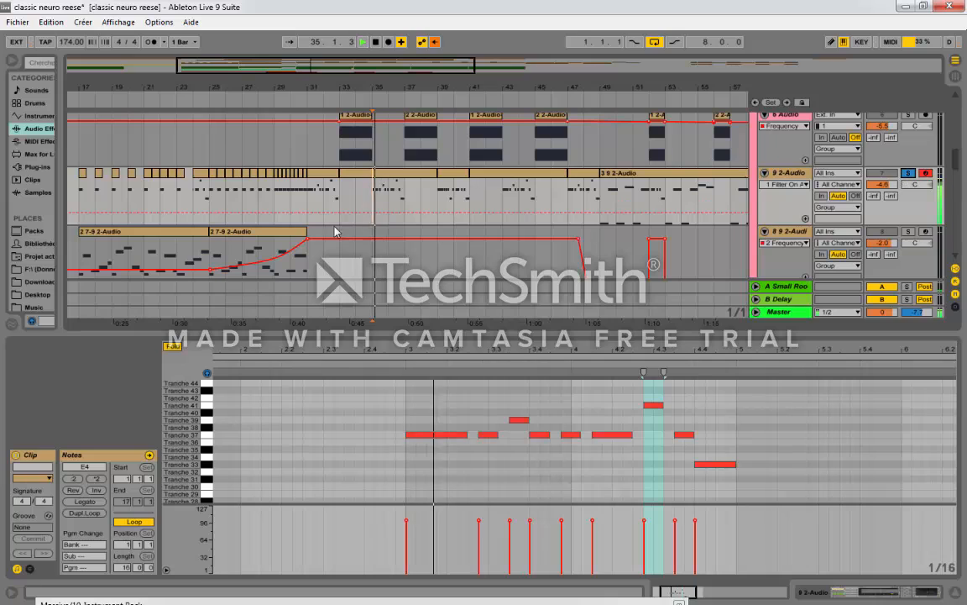
{"action": "left_click", "coordinate": [795, 177]}
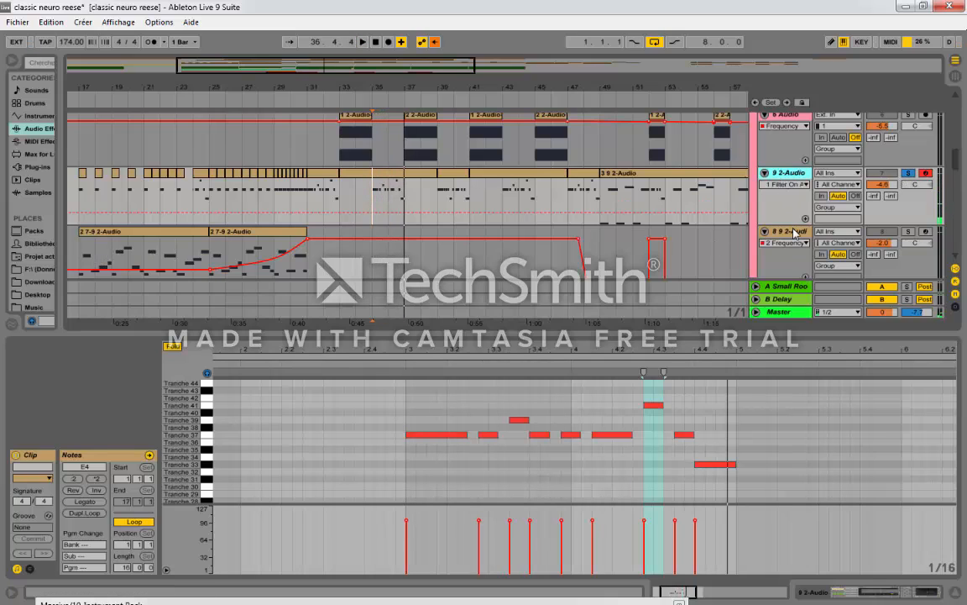
Step: Solo the 3 Audio track and play its resampled 9 2-Audio clip from bar 19
{"action": "scroll", "coordinate": [338, 229], "scroll_direction": "up", "scroll_amount": 3}
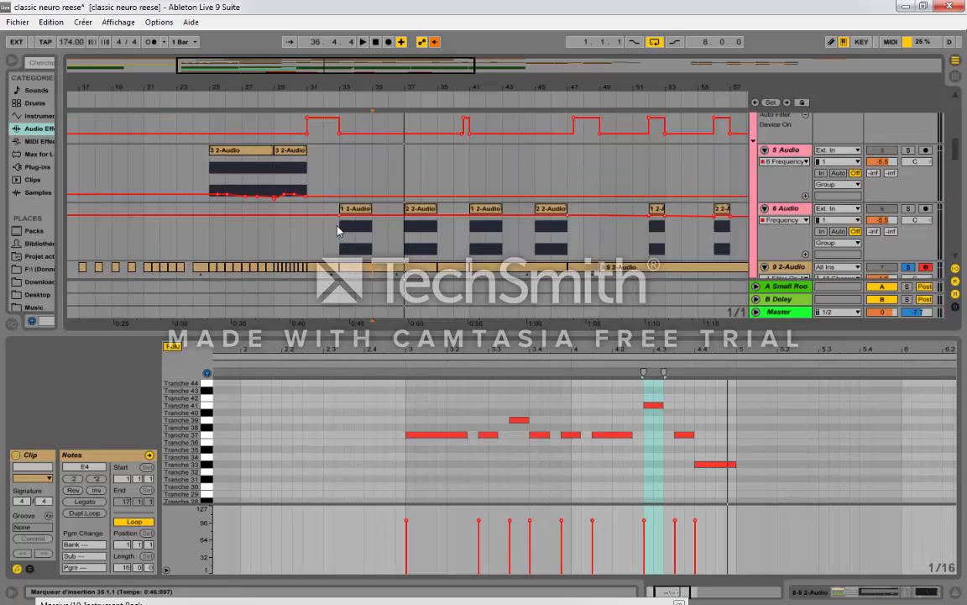
{"action": "scroll", "coordinate": [337, 225], "scroll_direction": "up", "scroll_amount": 8}
{"action": "left_click", "coordinate": [111, 249]}
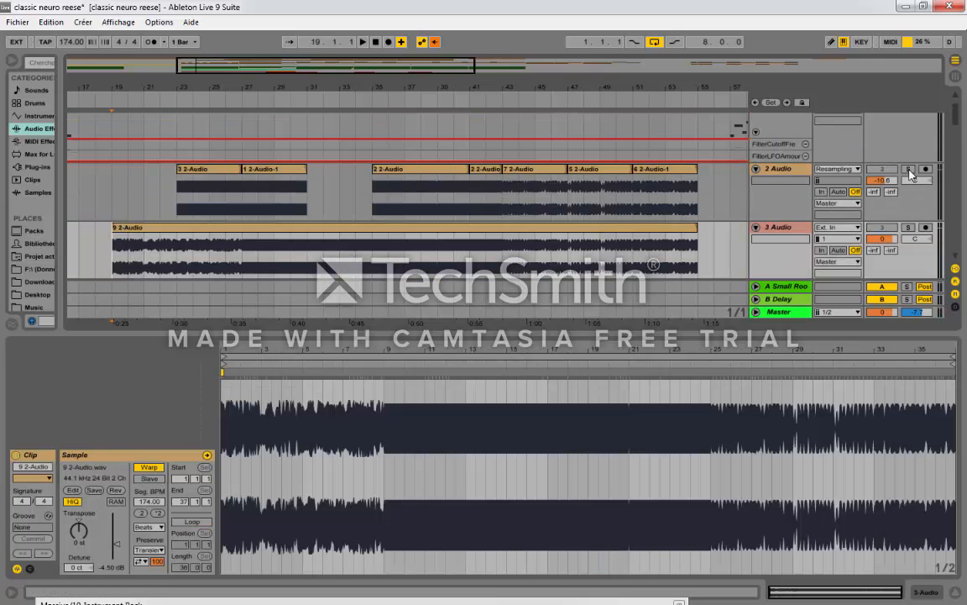
{"action": "left_click", "coordinate": [920, 226]}
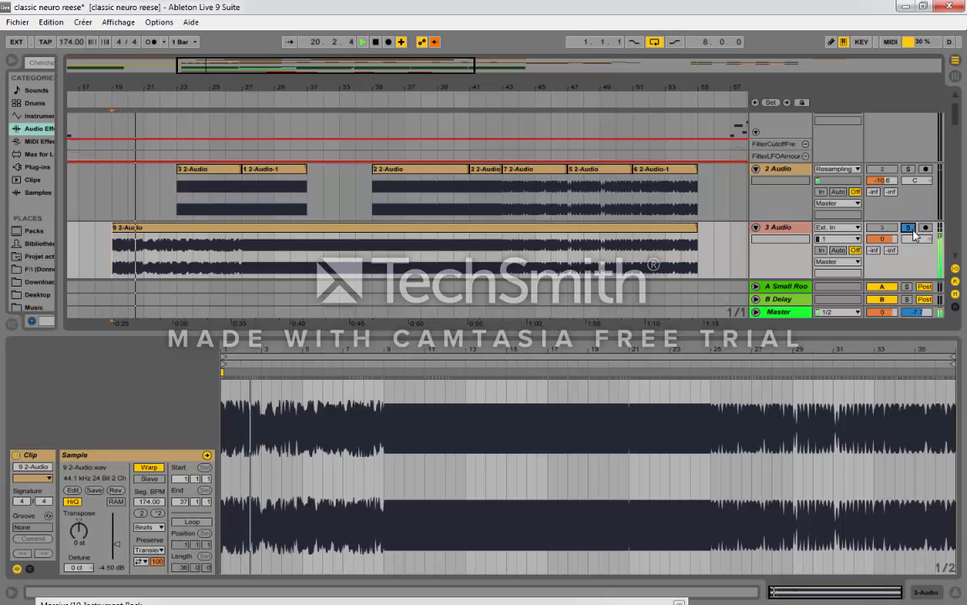
{"action": "key", "text": "space"}
Step: Open the 2 7-9 2-Audio clip at bars 17 to 25, solo the 8 9 2-Audio track and play the clip through
{"action": "scroll", "coordinate": [327, 271], "scroll_direction": "down", "scroll_amount": 3}
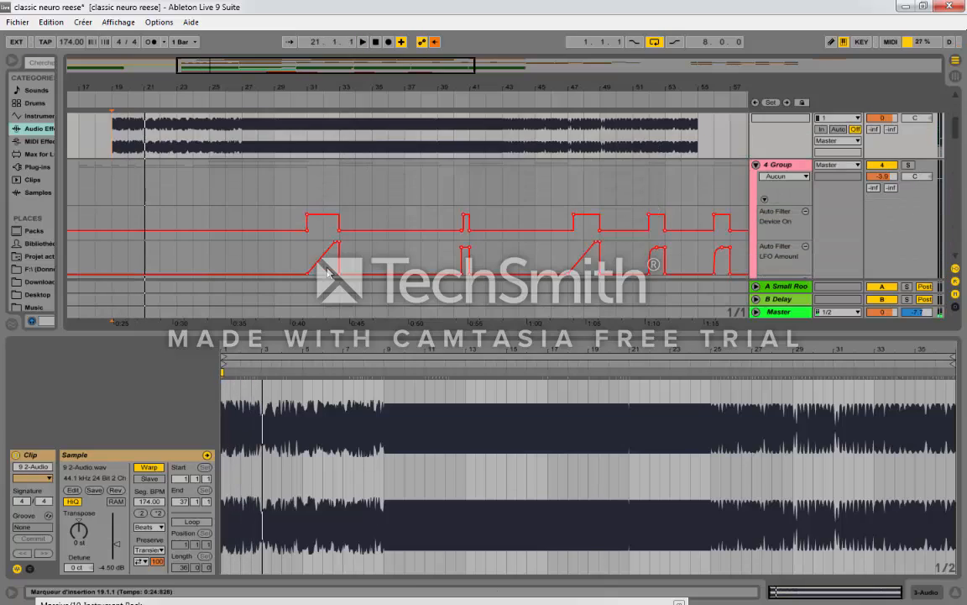
{"action": "scroll", "coordinate": [98, 229], "scroll_direction": "down", "scroll_amount": 8}
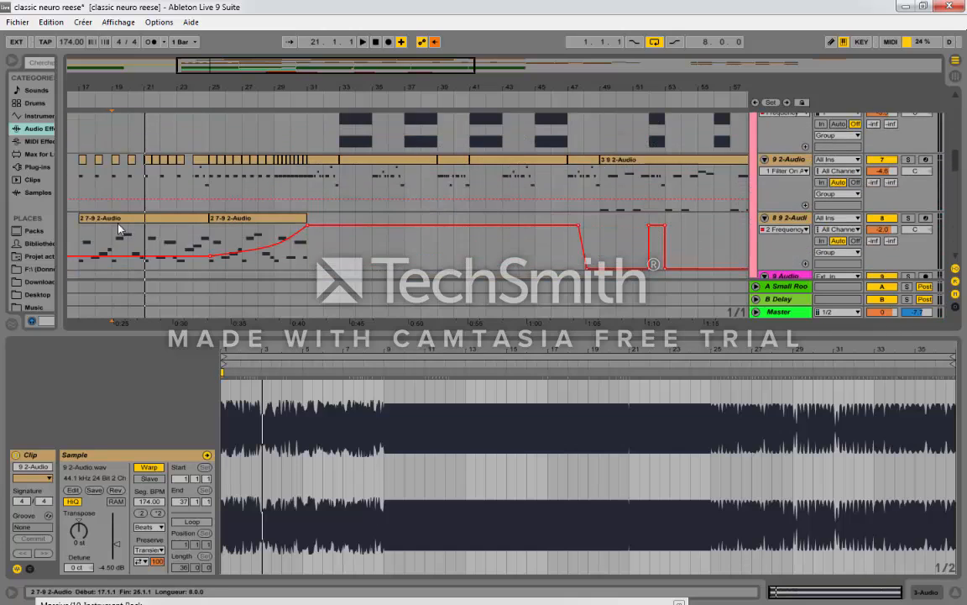
{"action": "left_click", "coordinate": [120, 228]}
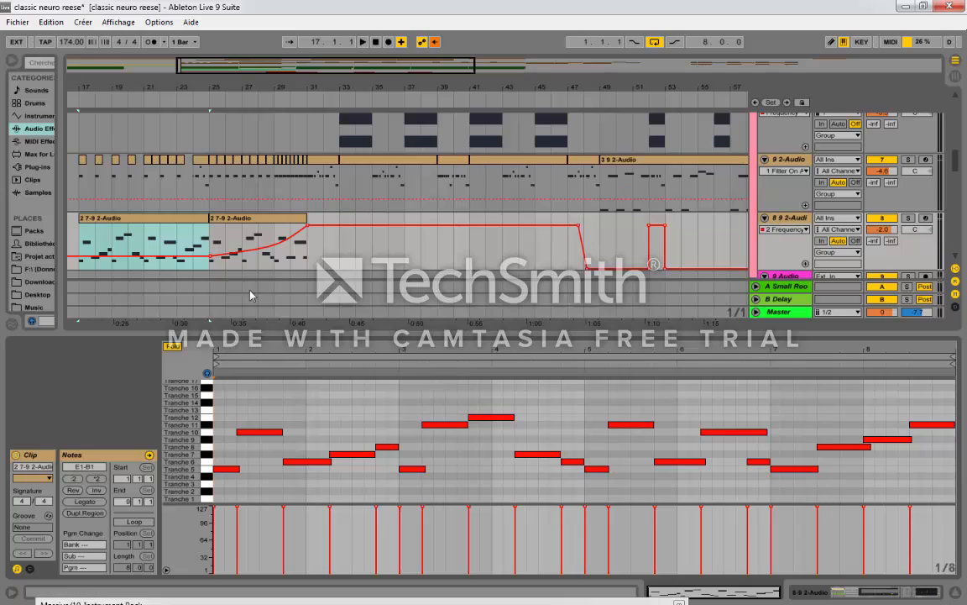
{"action": "left_click", "coordinate": [908, 218]}
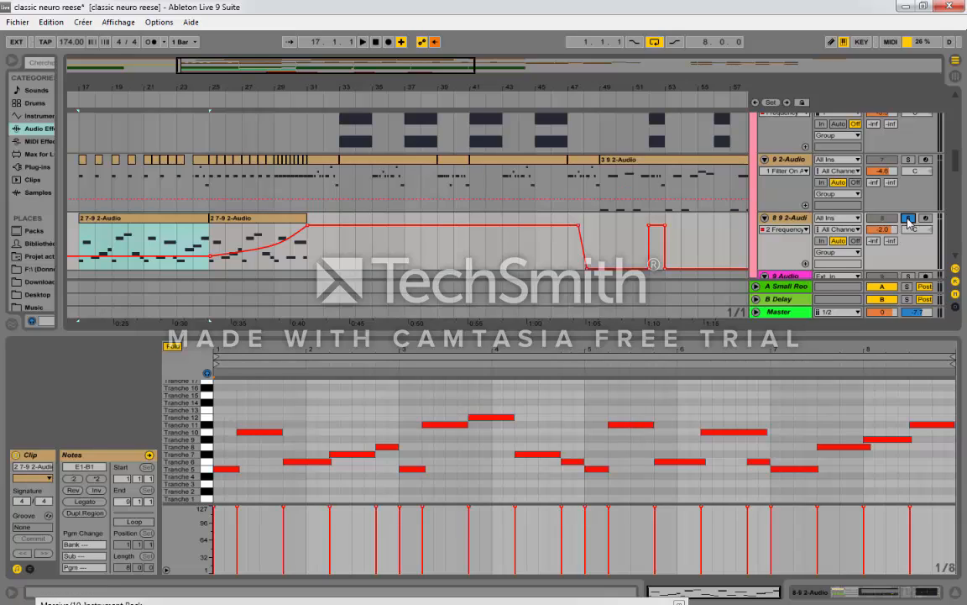
{"action": "key", "text": "space"}
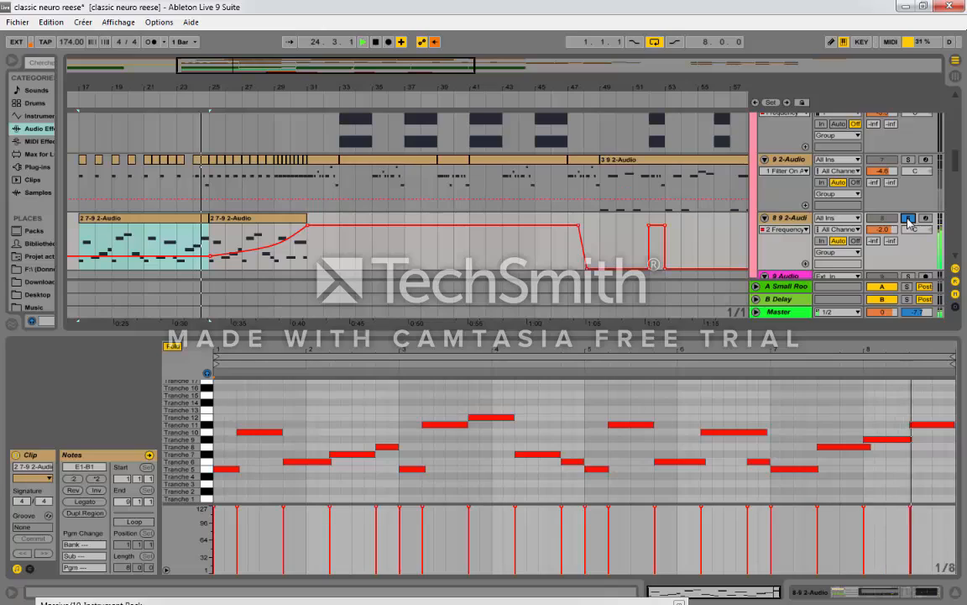
{"action": "key", "text": "space"}
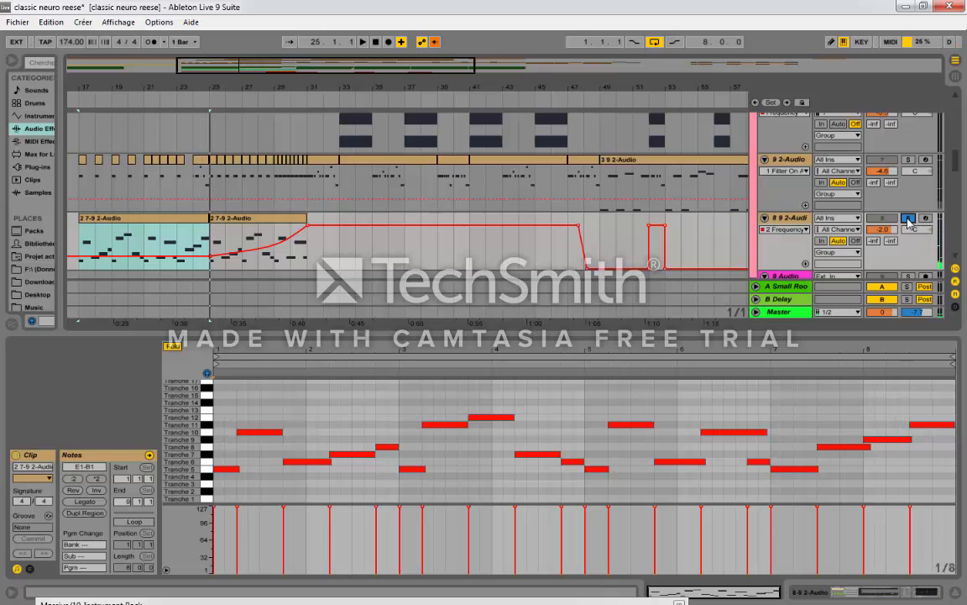
Step: Unsolo the 8 9 2-Audio track, play the full arrangement from bar 17 and examine the track's device chain through to EQ Eight
{"action": "left_click", "coordinate": [908, 219]}
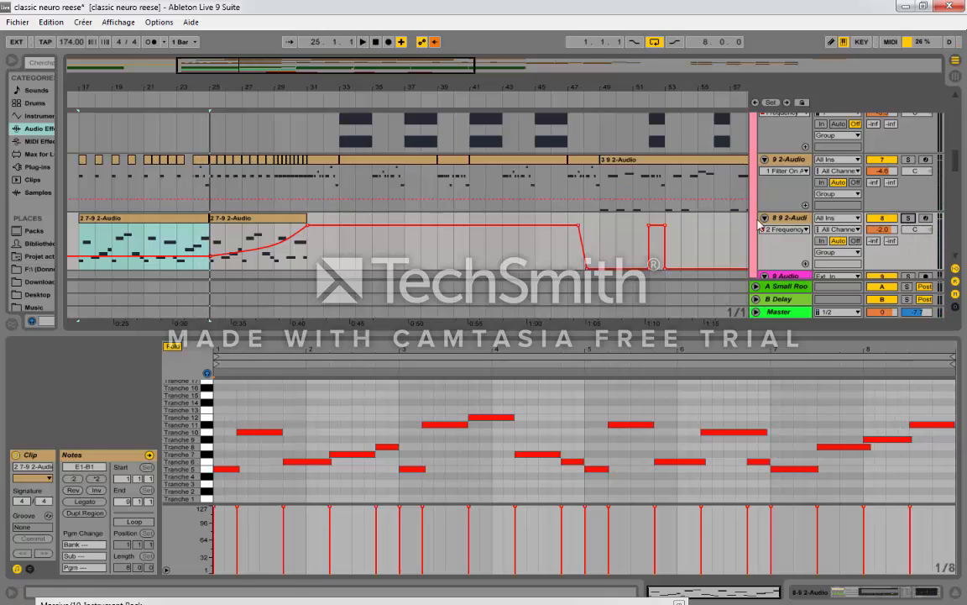
{"action": "key", "text": "space"}
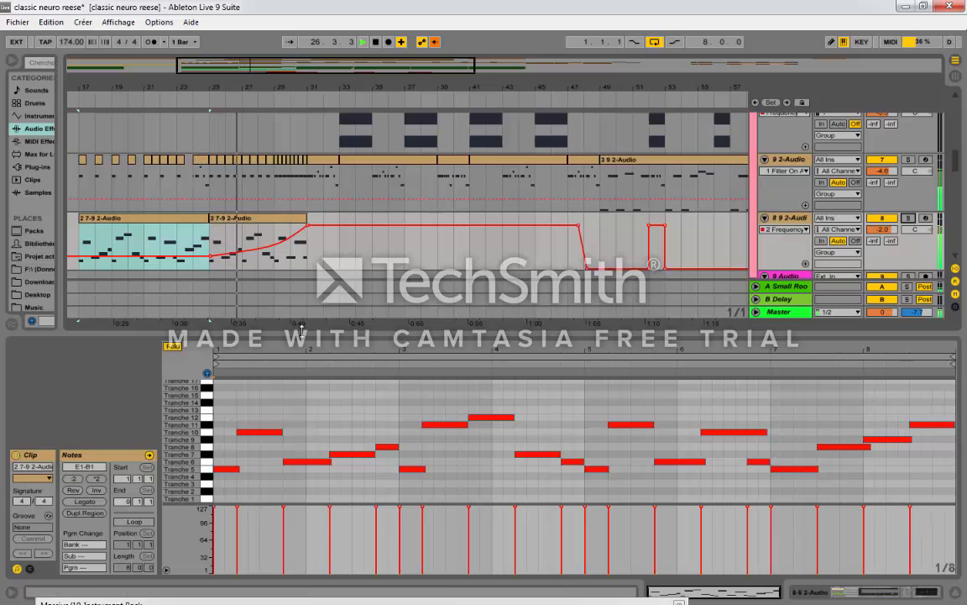
{"action": "left_click", "coordinate": [296, 221]}
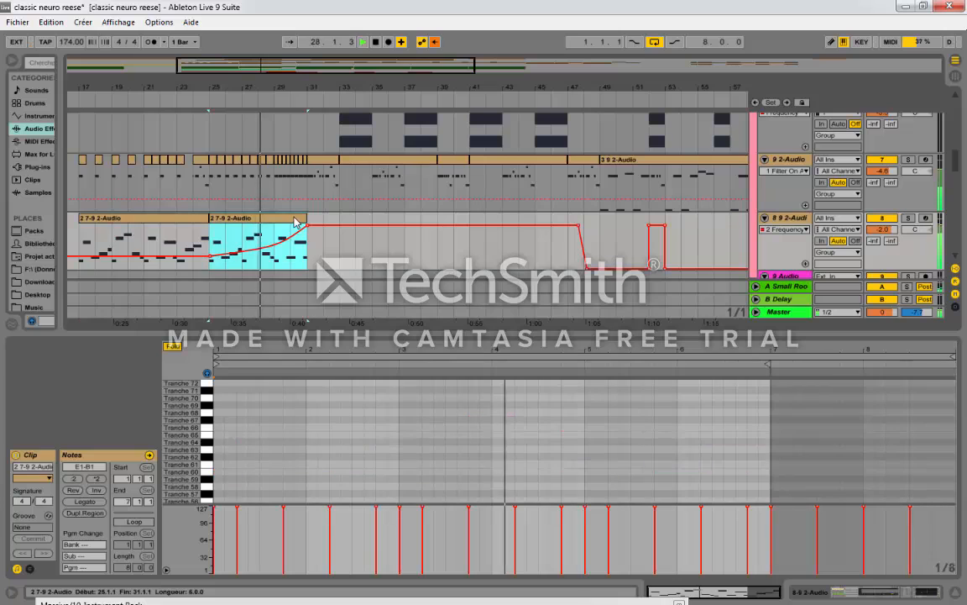
{"action": "double_click", "coordinate": [797, 220]}
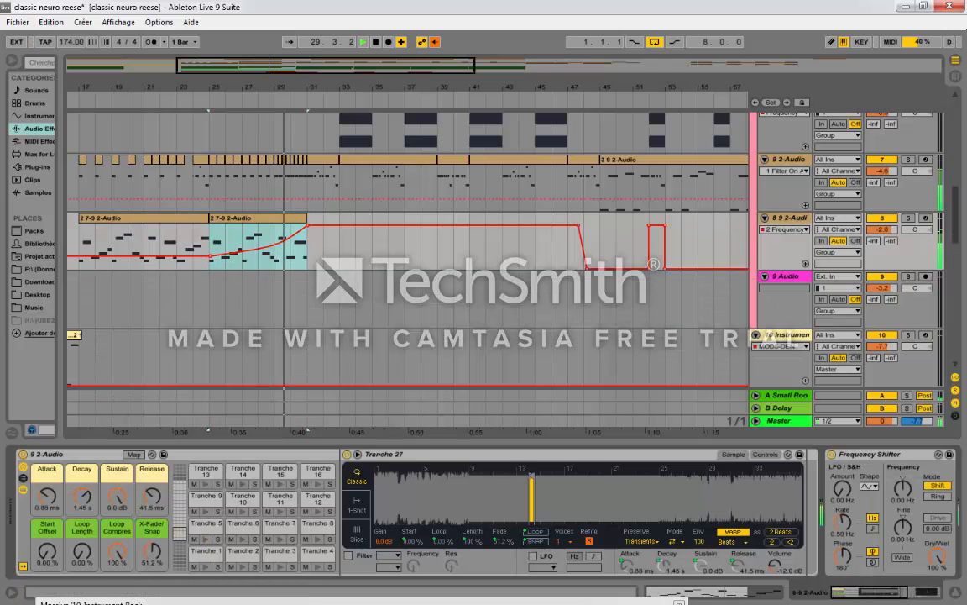
{"action": "left_click_drag", "start_coordinate": [874, 592], "coordinate": [908, 592]}
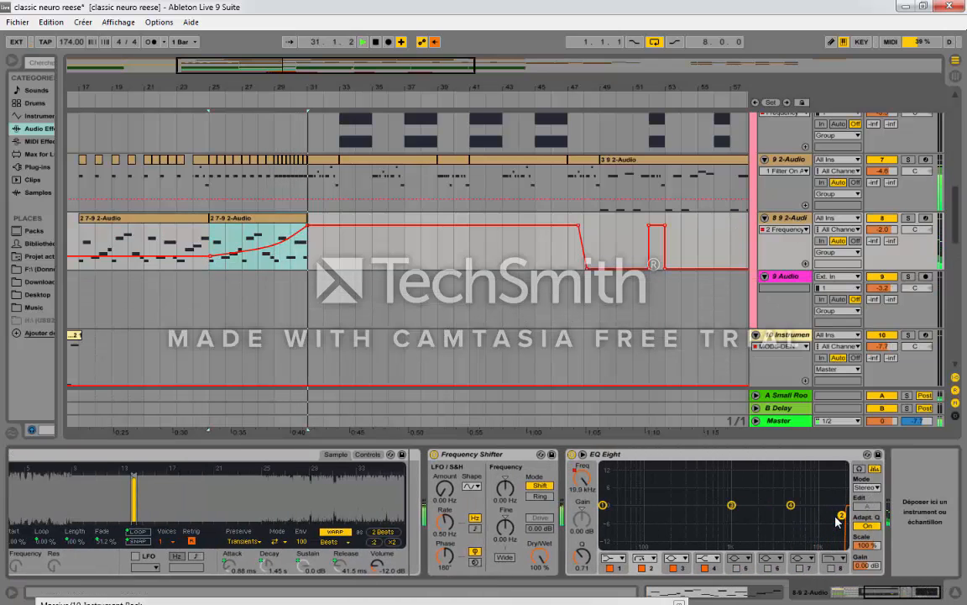
Step: Examine the 9 2-Audio clips at bars 33 to 39 and 39 to 41 in the note editor during playback
{"action": "left_click", "coordinate": [798, 170]}
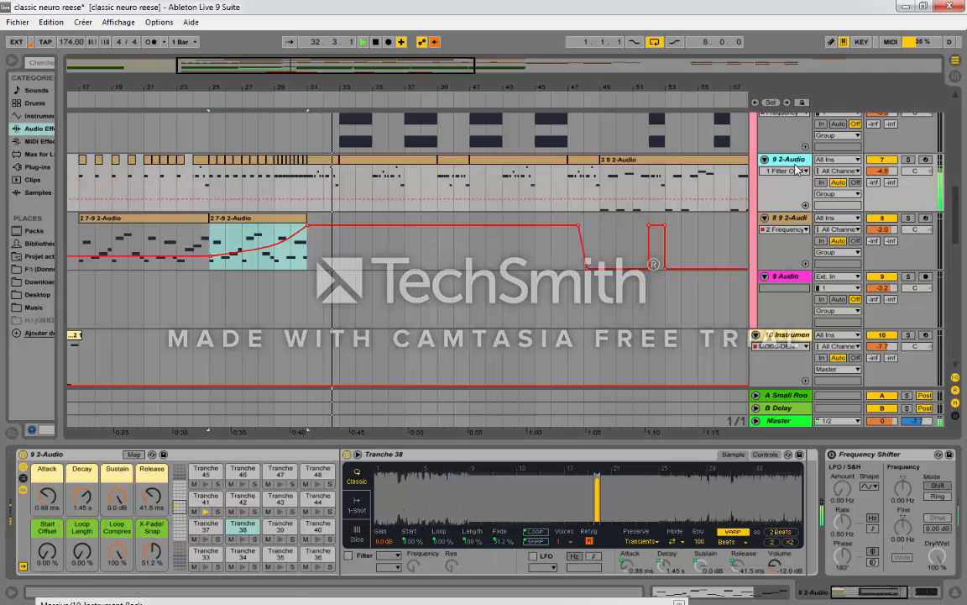
{"action": "left_click", "coordinate": [384, 162]}
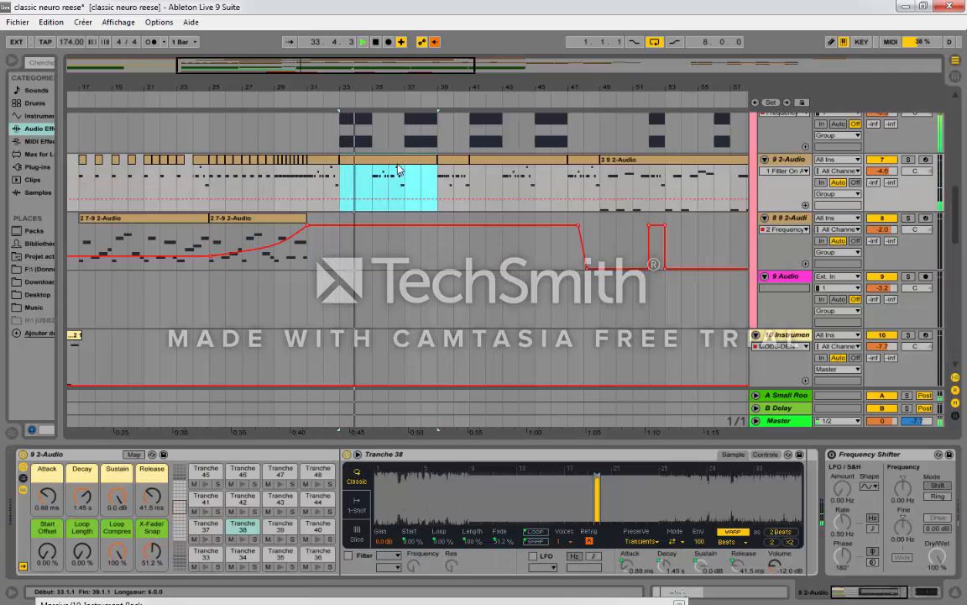
{"action": "double_click", "coordinate": [398, 169]}
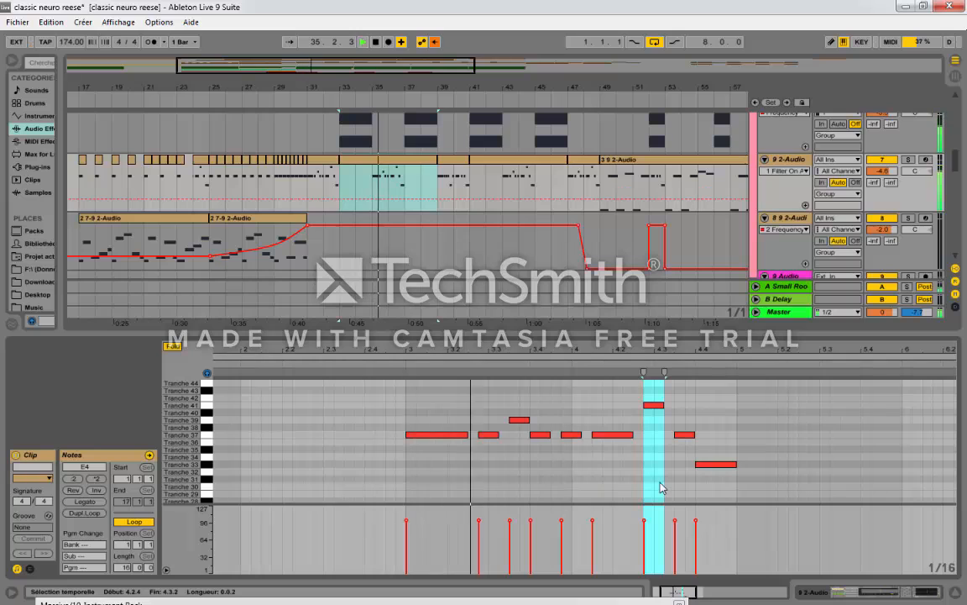
{"action": "scroll", "coordinate": [733, 460], "scroll_direction": "up", "scroll_amount": 2}
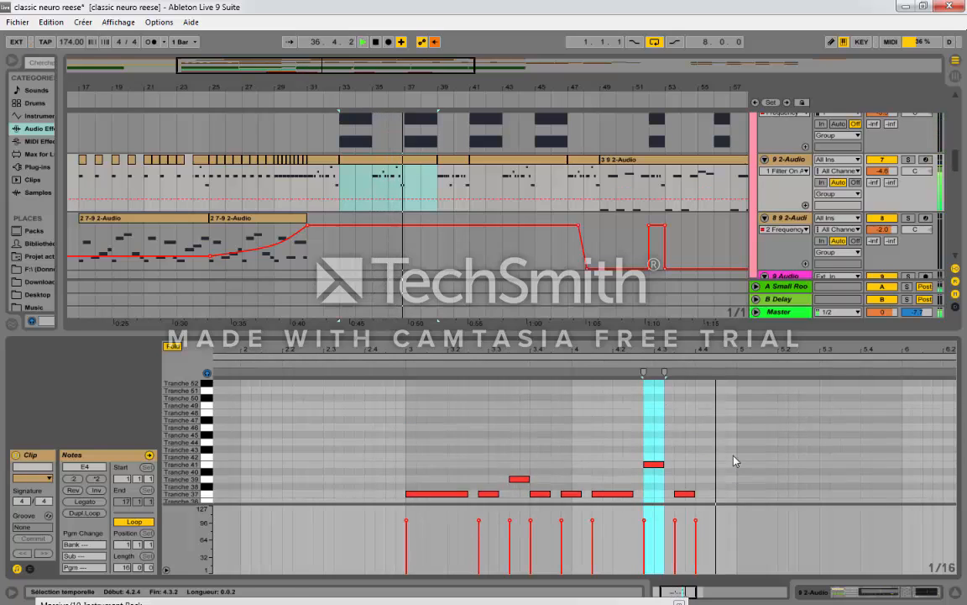
{"action": "scroll", "coordinate": [733, 460], "scroll_direction": "up", "scroll_amount": 1}
{"action": "scroll", "coordinate": [406, 148], "scroll_direction": "up", "scroll_amount": 1}
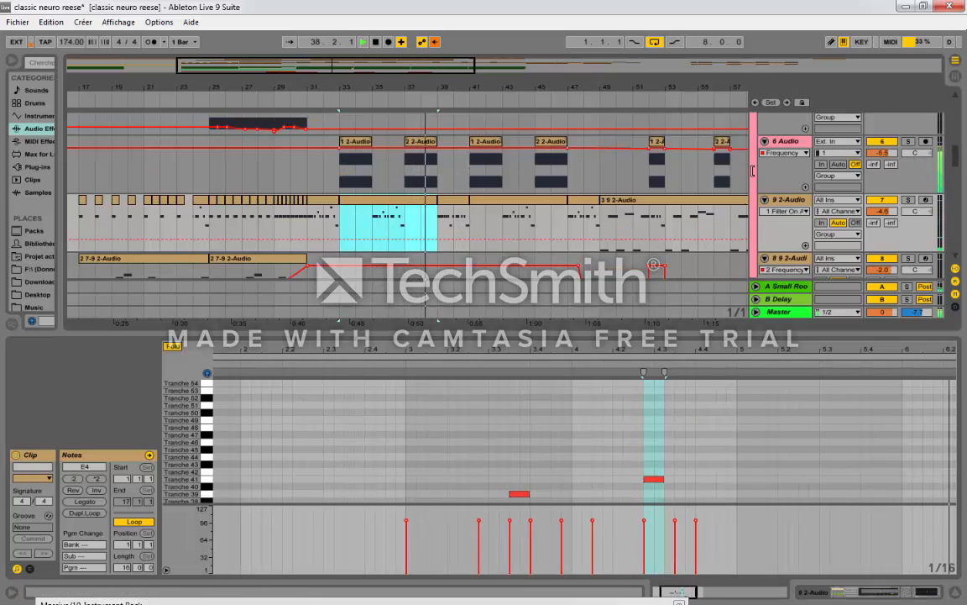
{"action": "left_click", "coordinate": [455, 207]}
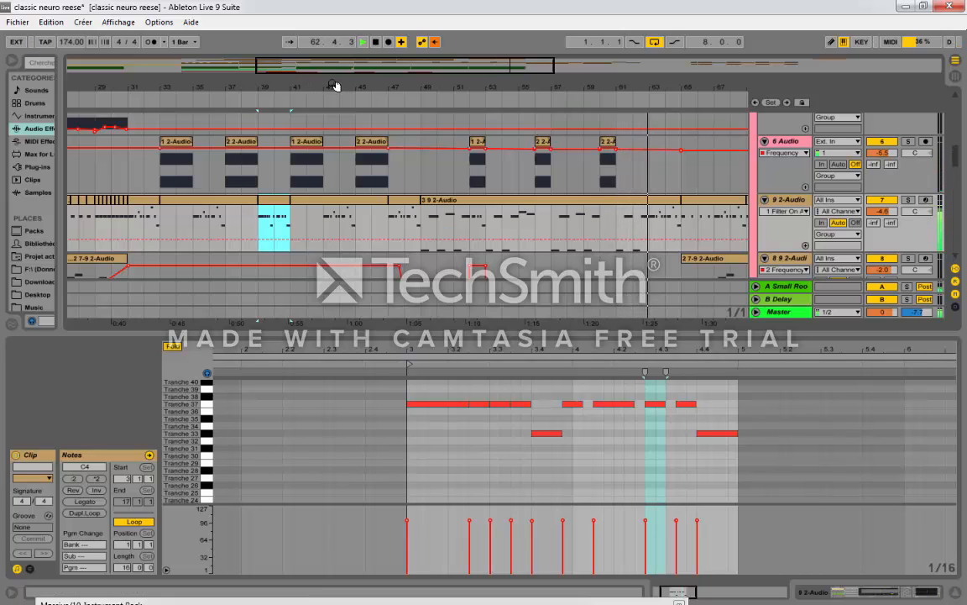
Step: Show the whole arrangement and open the 2 10-Instrument Rack clip on the 11 Serum track, bars 1 to 17
{"action": "left_click_drag", "start_coordinate": [335, 87], "coordinate": [399, 95]}
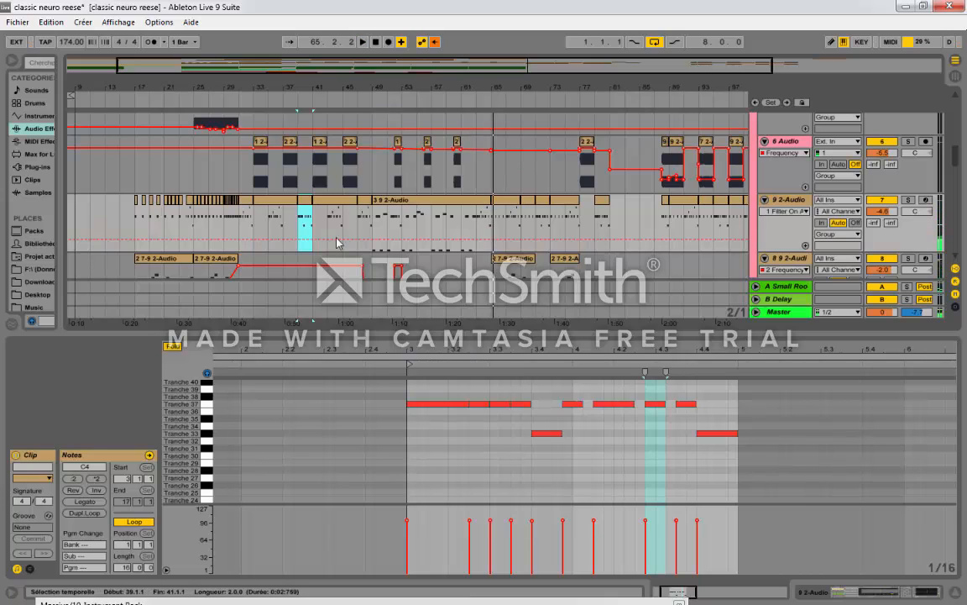
{"action": "scroll", "coordinate": [337, 242], "scroll_direction": "down", "scroll_amount": 4}
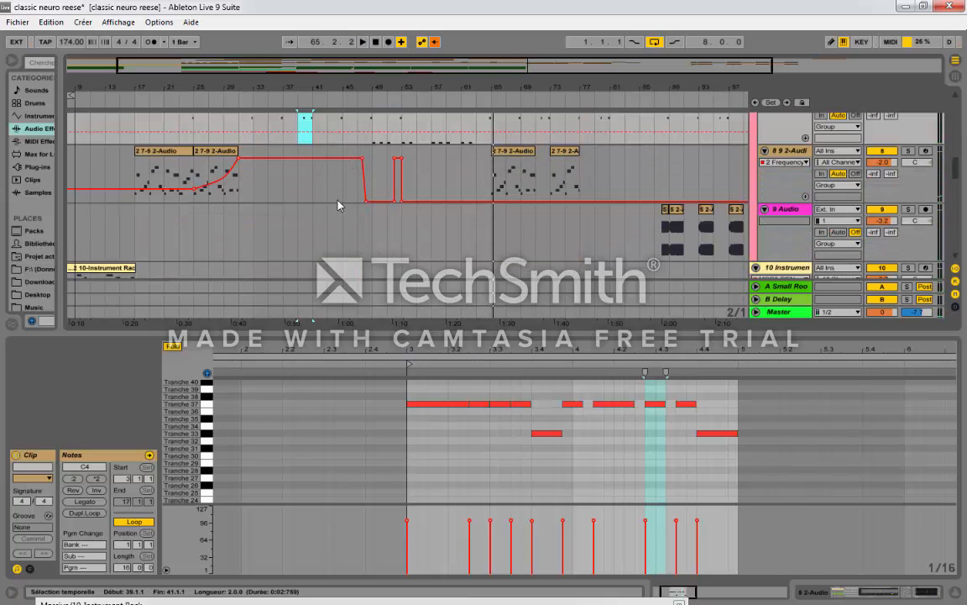
{"action": "left_click_drag", "start_coordinate": [334, 91], "coordinate": [329, 103]}
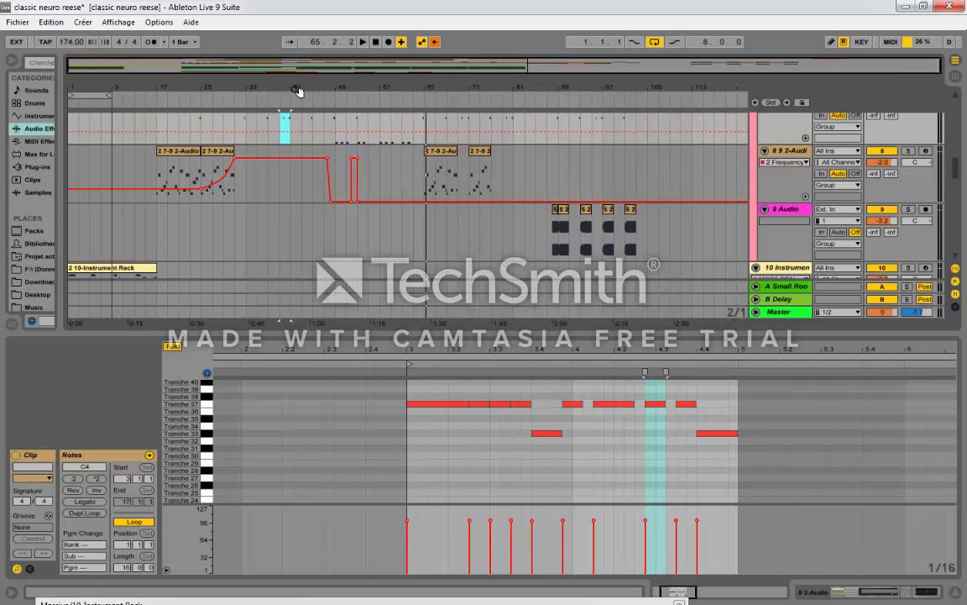
{"action": "scroll", "coordinate": [106, 231], "scroll_direction": "down", "scroll_amount": 2}
{"action": "scroll", "coordinate": [105, 231], "scroll_direction": "down", "scroll_amount": 3}
{"action": "left_click", "coordinate": [109, 206]}
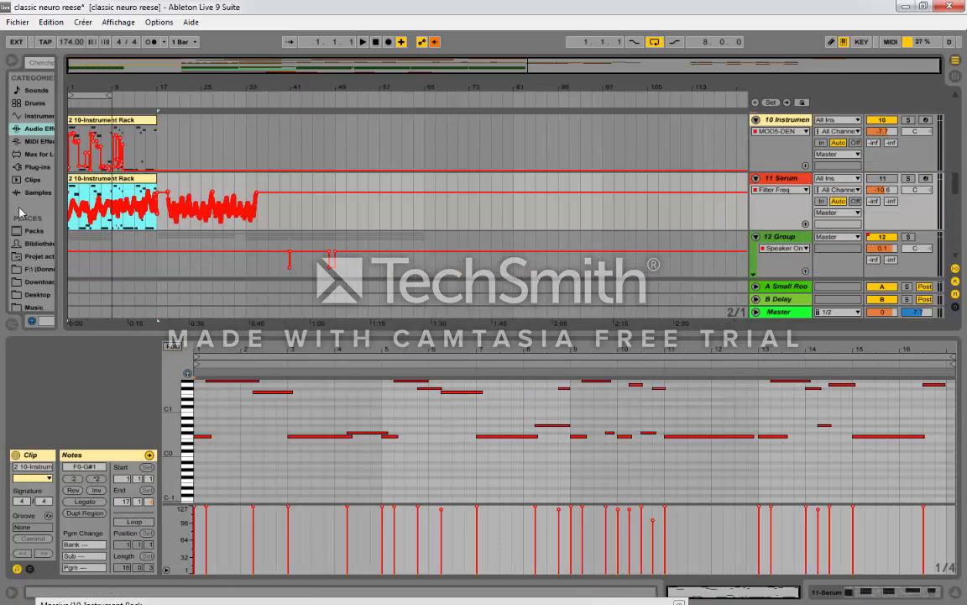
Step: Review the tracks from 2 Audio through 4 Group's Auto Filter automation and back to 11 Serum
{"action": "scroll", "coordinate": [199, 281], "scroll_direction": "up", "scroll_amount": 5}
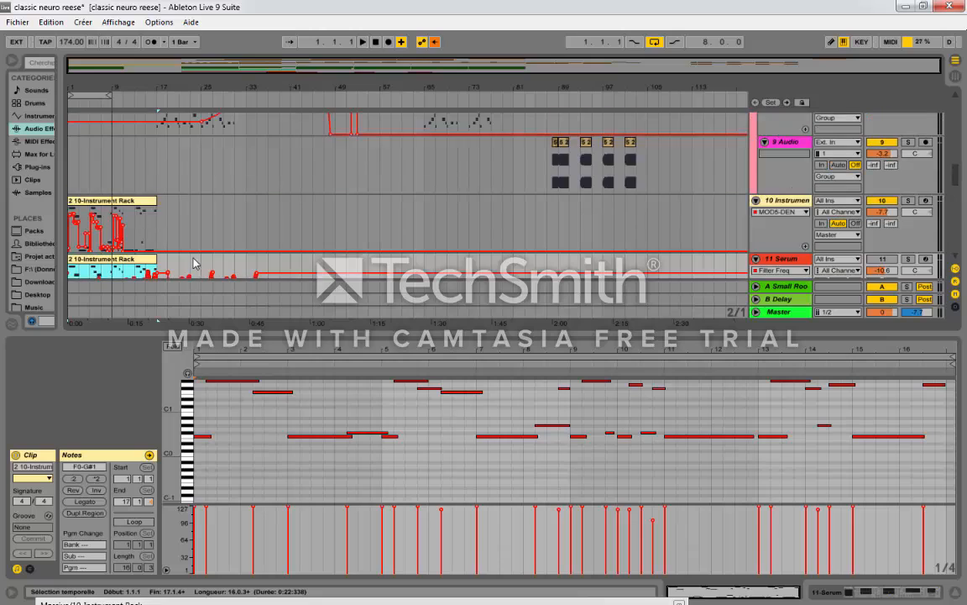
{"action": "scroll", "coordinate": [157, 244], "scroll_direction": "up", "scroll_amount": 10}
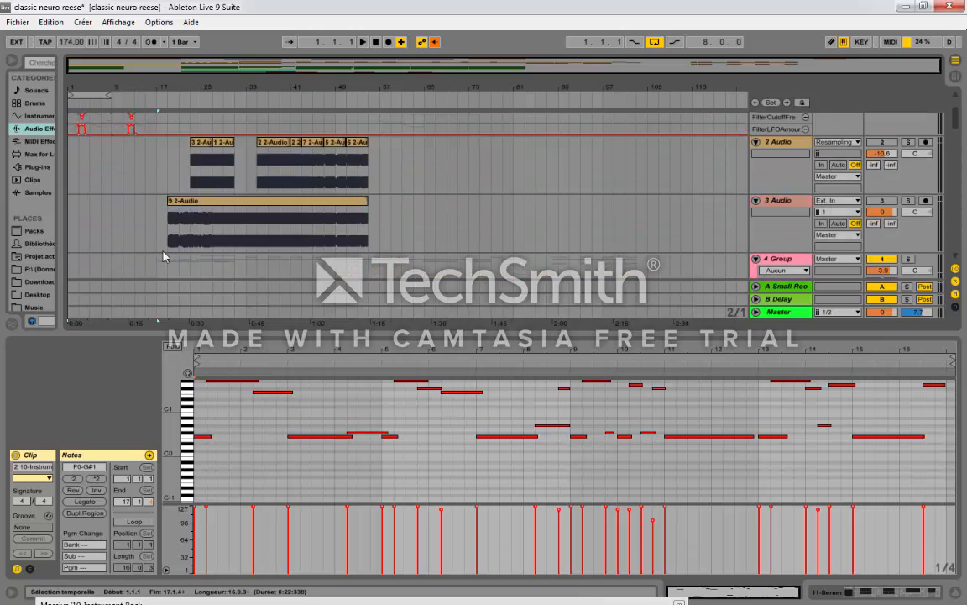
{"action": "scroll", "coordinate": [164, 256], "scroll_direction": "up", "scroll_amount": 3}
{"action": "scroll", "coordinate": [378, 244], "scroll_direction": "down", "scroll_amount": 10}
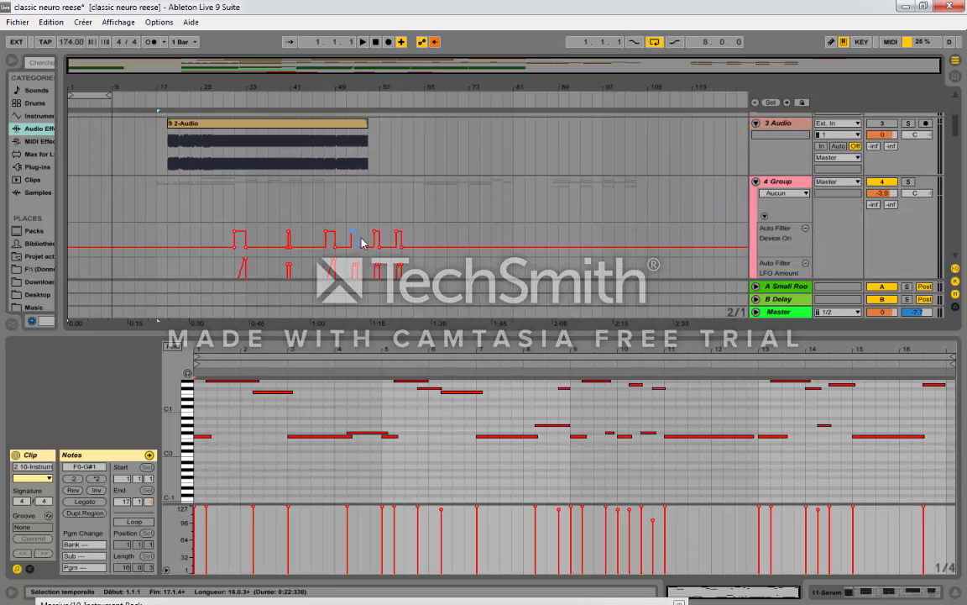
{"action": "scroll", "coordinate": [373, 244], "scroll_direction": "down", "scroll_amount": 10}
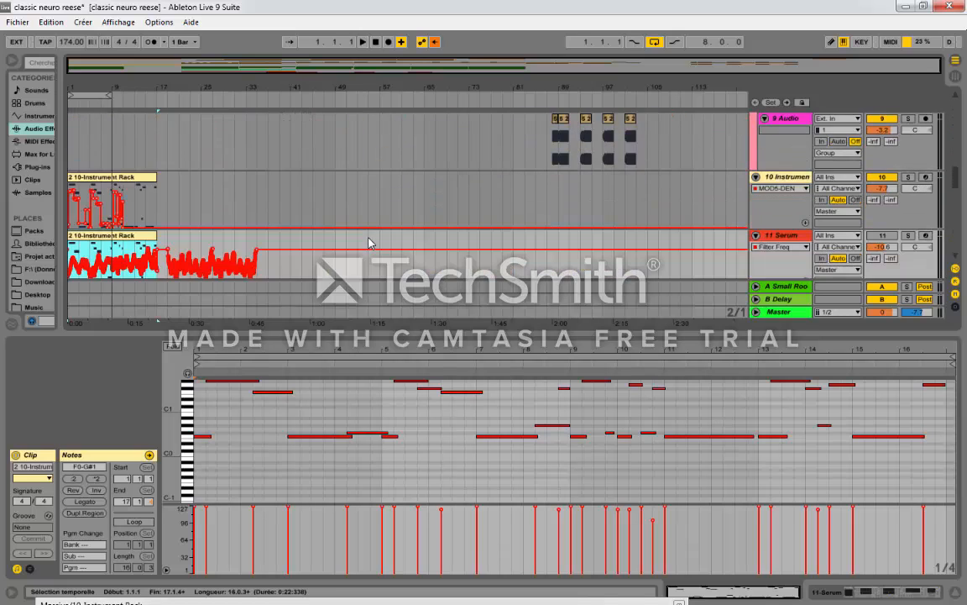
Step: Place the insert marker at bar 33 on the 13 KICK RACK 2 track and show the track's device chain
{"action": "scroll", "coordinate": [294, 223], "scroll_direction": "up", "scroll_amount": 3}
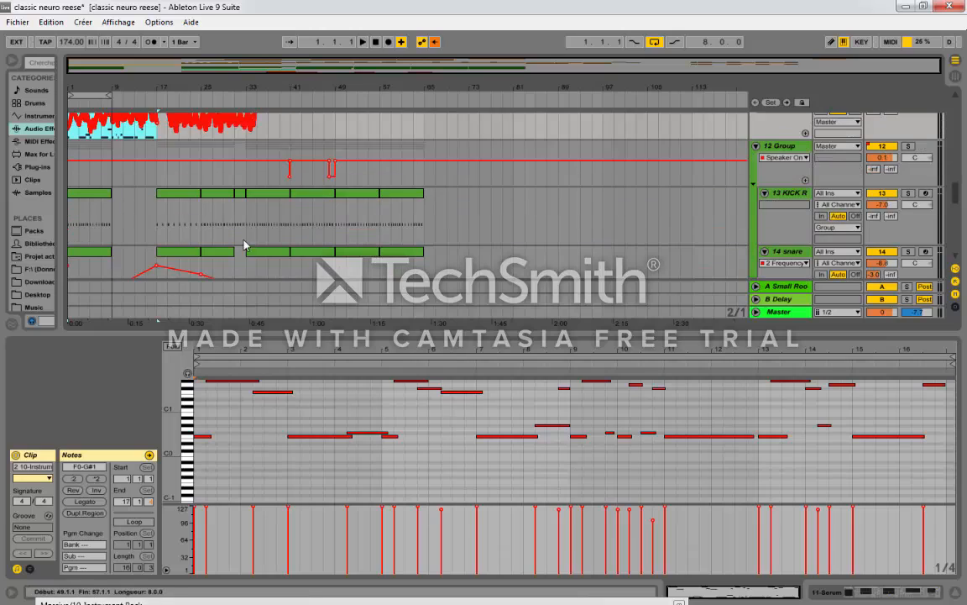
{"action": "left_click", "coordinate": [255, 187]}
{"action": "left_click", "coordinate": [249, 215]}
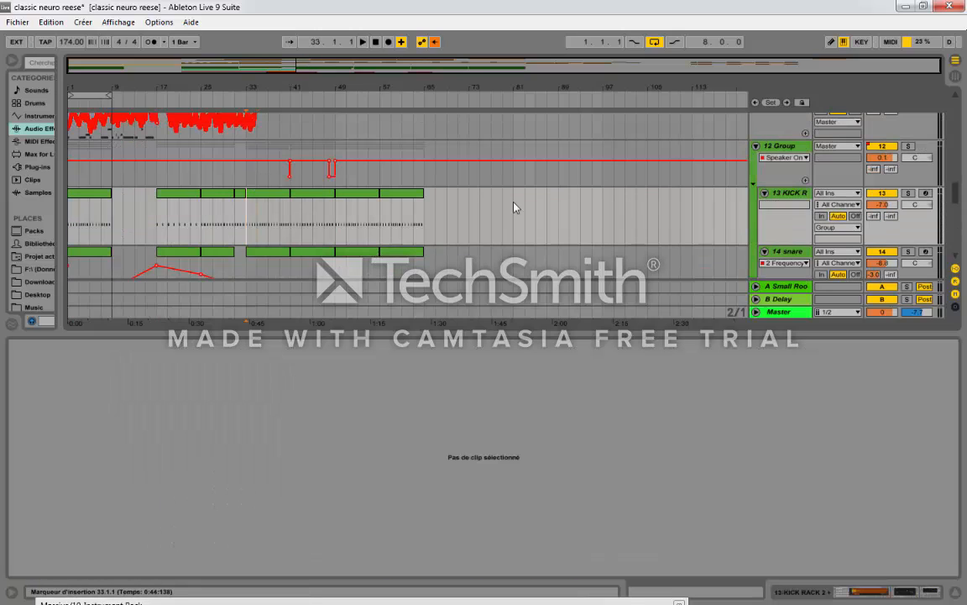
{"action": "left_click", "coordinate": [786, 195]}
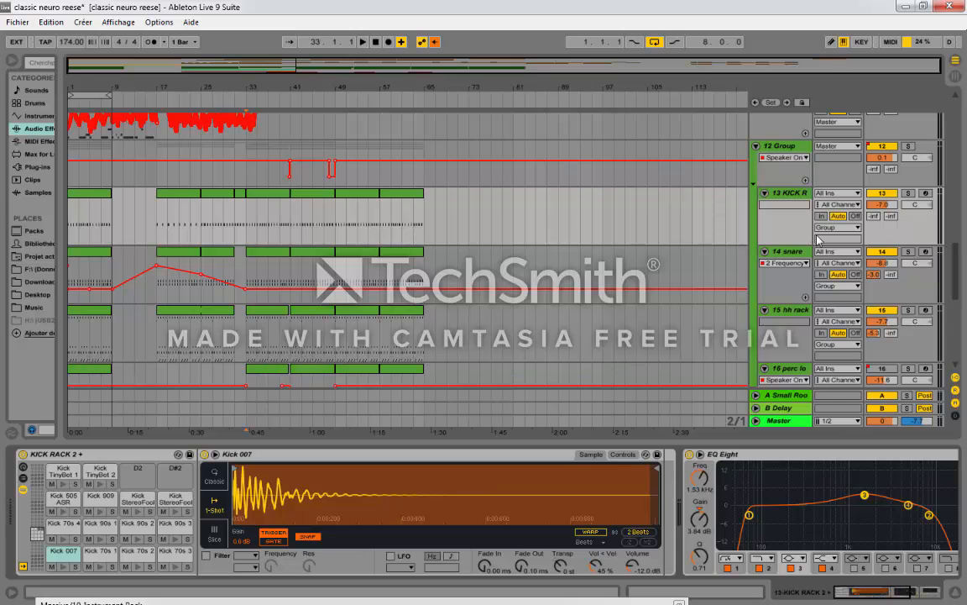
Step: Show the devices of 12 Group and of the 10 Instrument Rack track, leaving the insert marker at bar 33 on the latter
{"action": "scroll", "coordinate": [224, 257], "scroll_direction": "up", "scroll_amount": 2}
{"action": "left_click", "coordinate": [241, 216]}
{"action": "scroll", "coordinate": [242, 215], "scroll_direction": "up", "scroll_amount": 2}
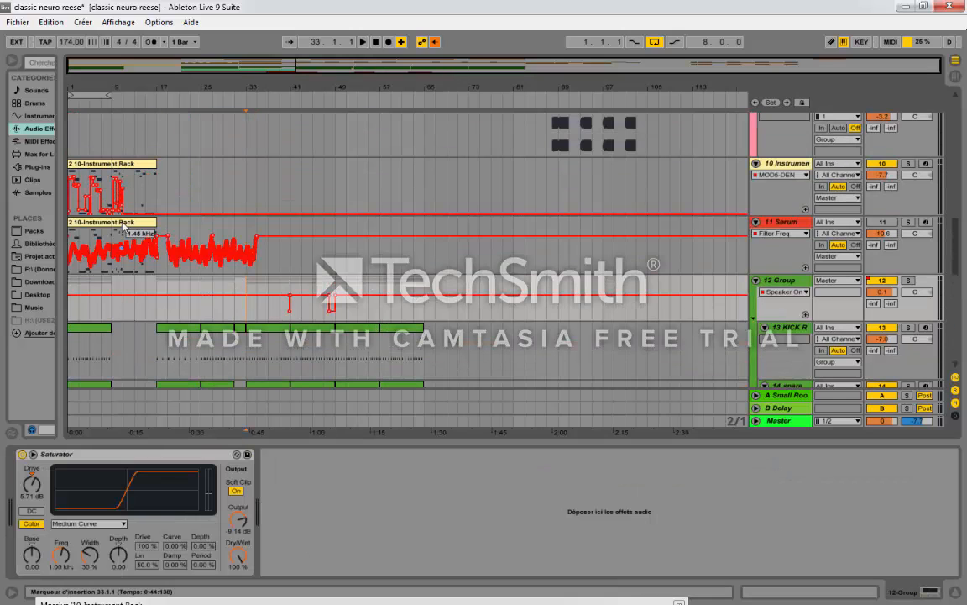
{"action": "left_click", "coordinate": [121, 171]}
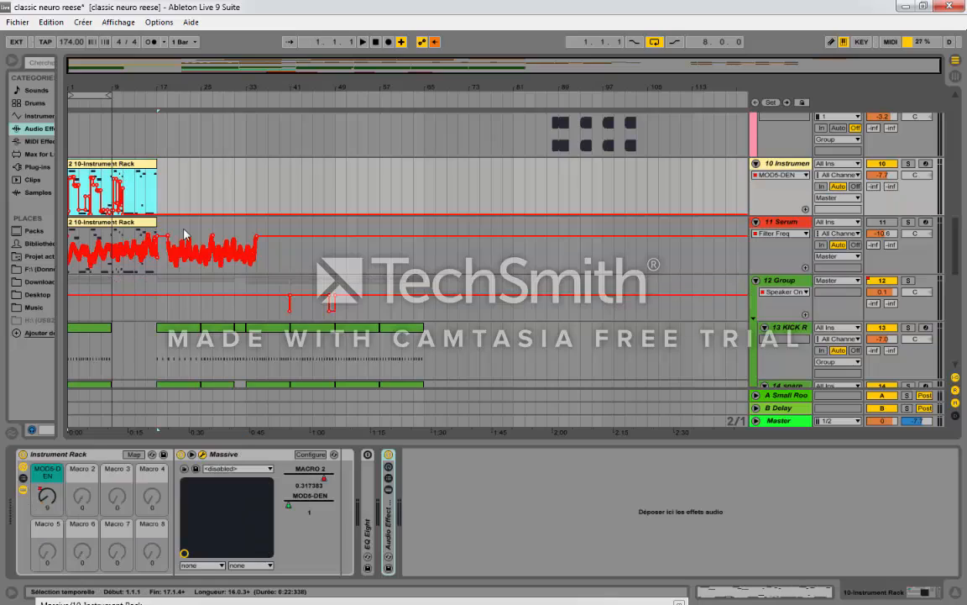
{"action": "left_click", "coordinate": [248, 199]}
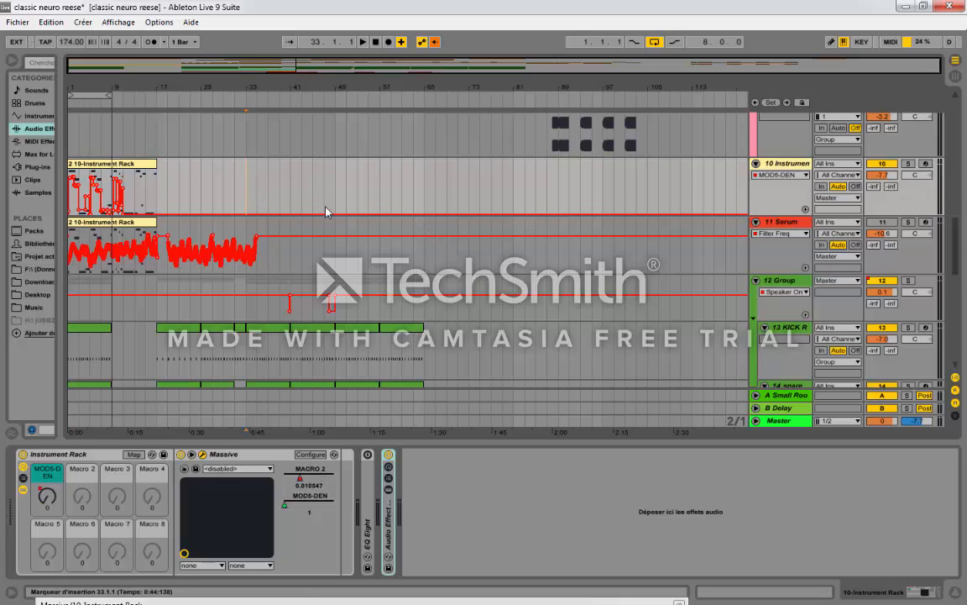